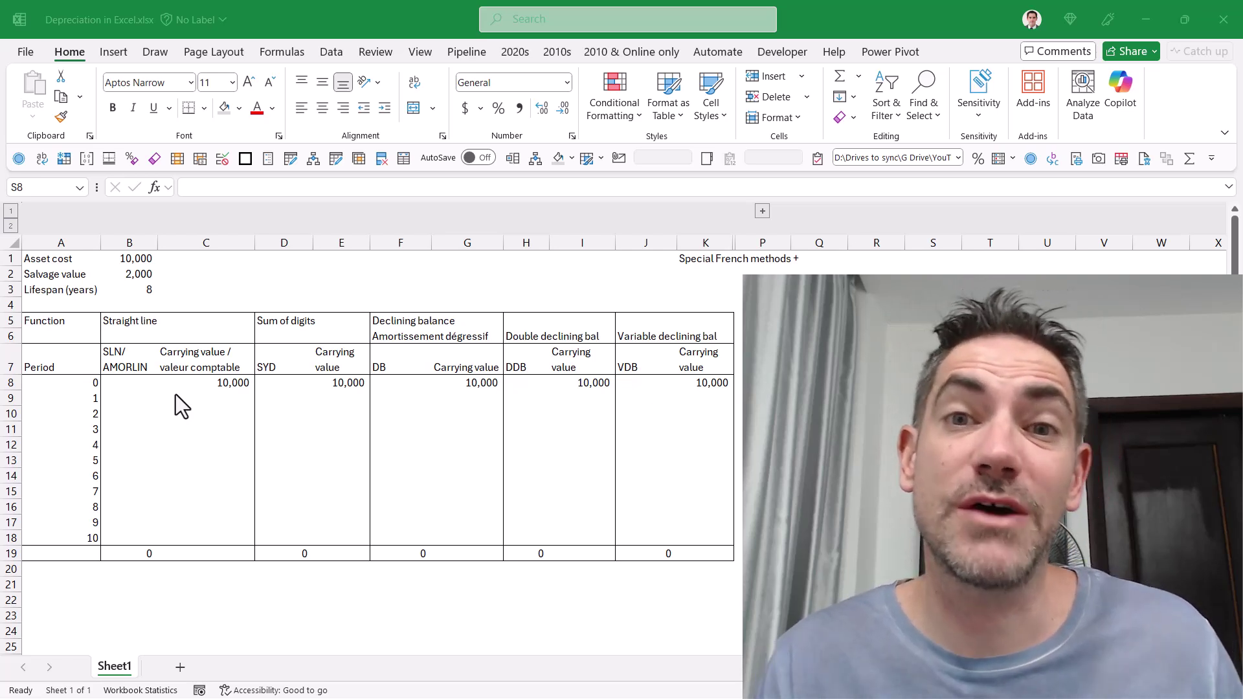
Step: Enter =SLN(B1,B2,B3) in B9, giving 1,000 straight-line depreciation for period 1
left_click(133, 399)
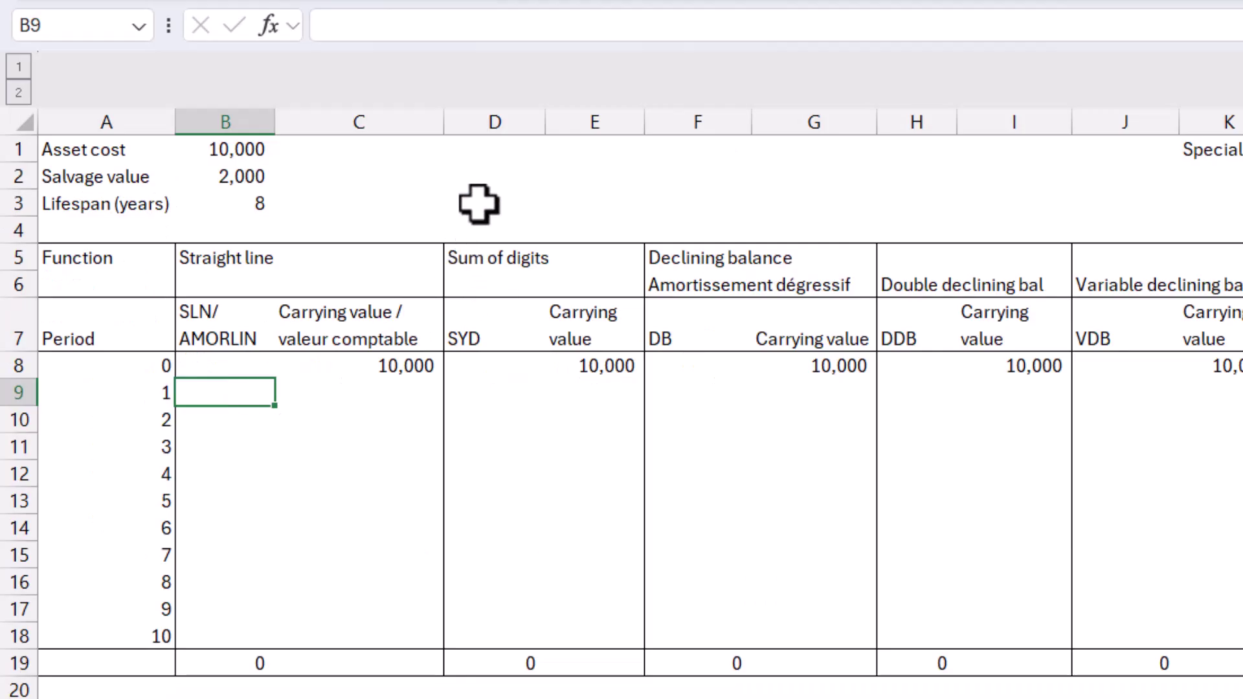
type("=sln")
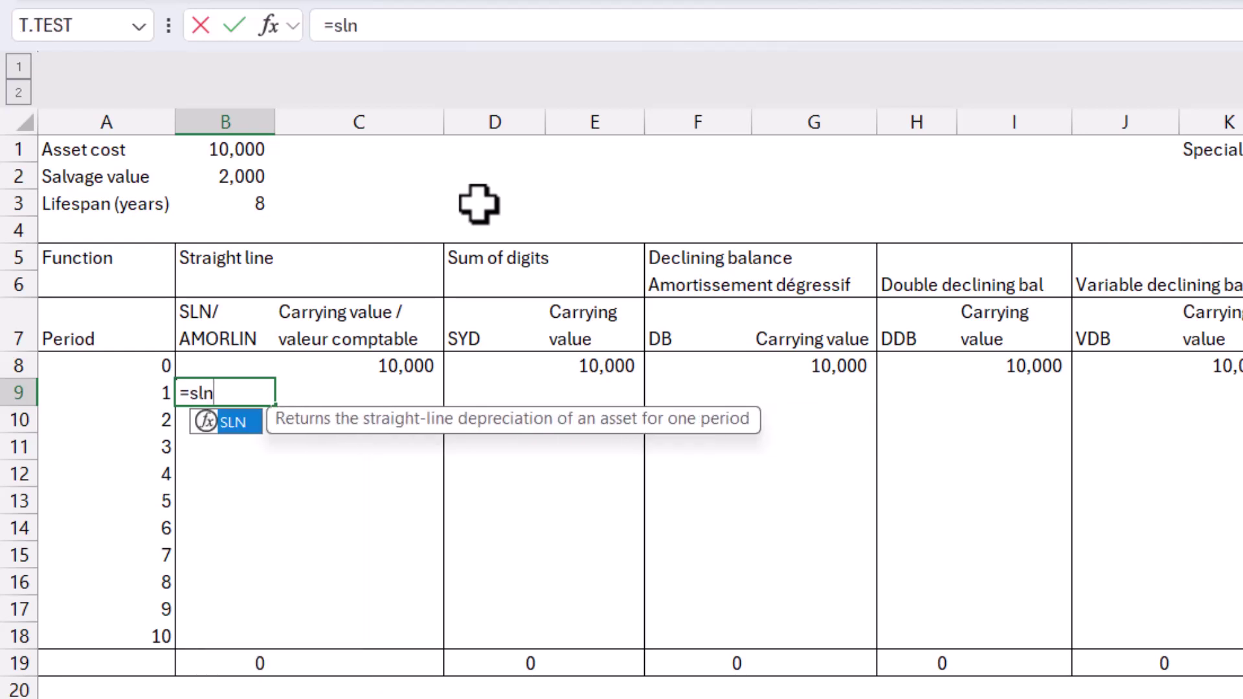
key("Tab")
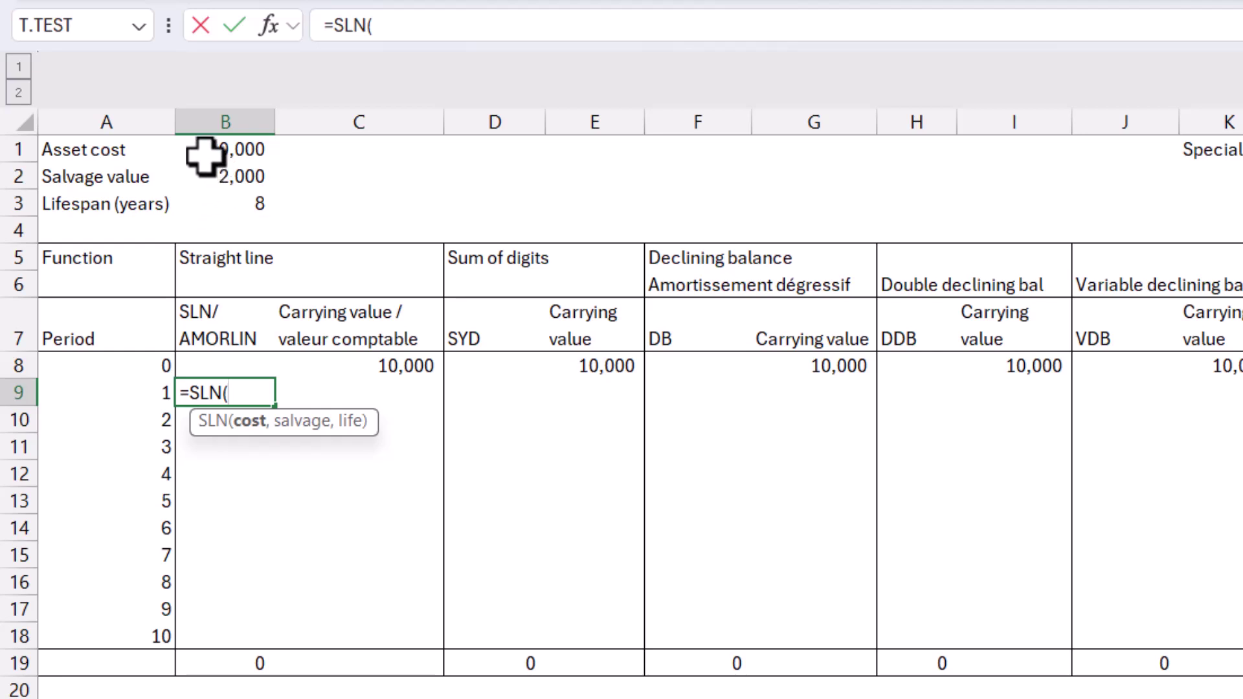
left_click(215, 140)
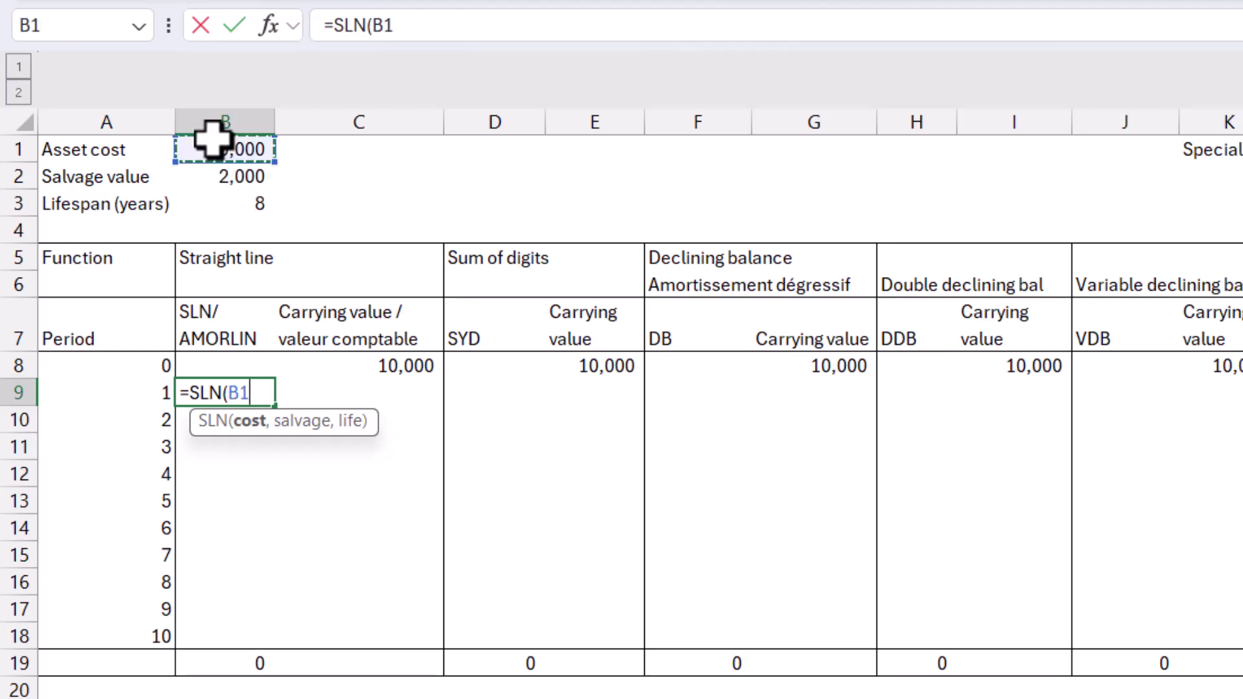
type(",")
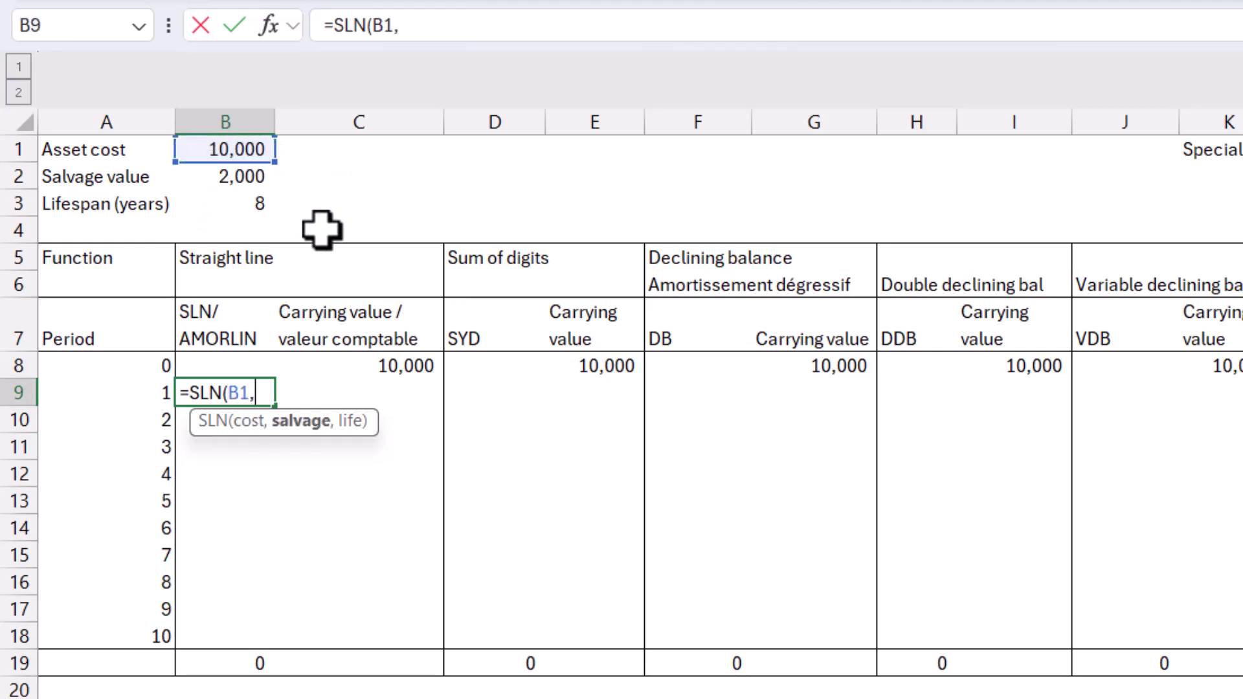
left_click(192, 176)
type(",")
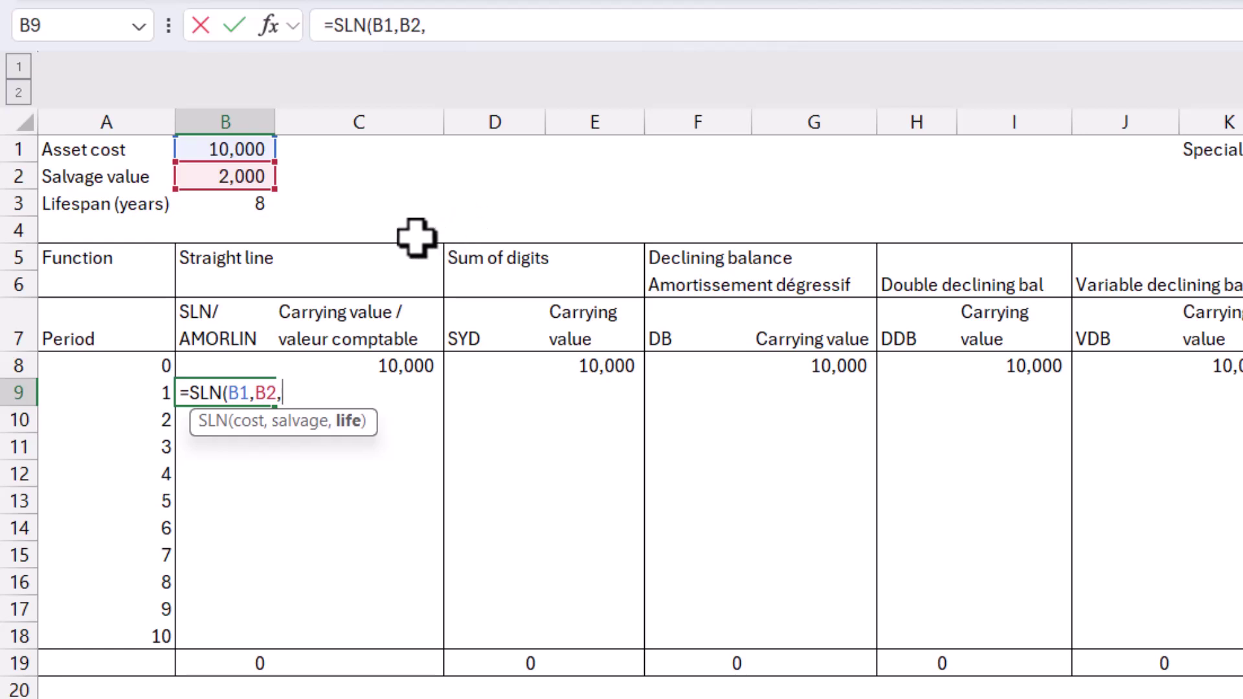
left_click(222, 206)
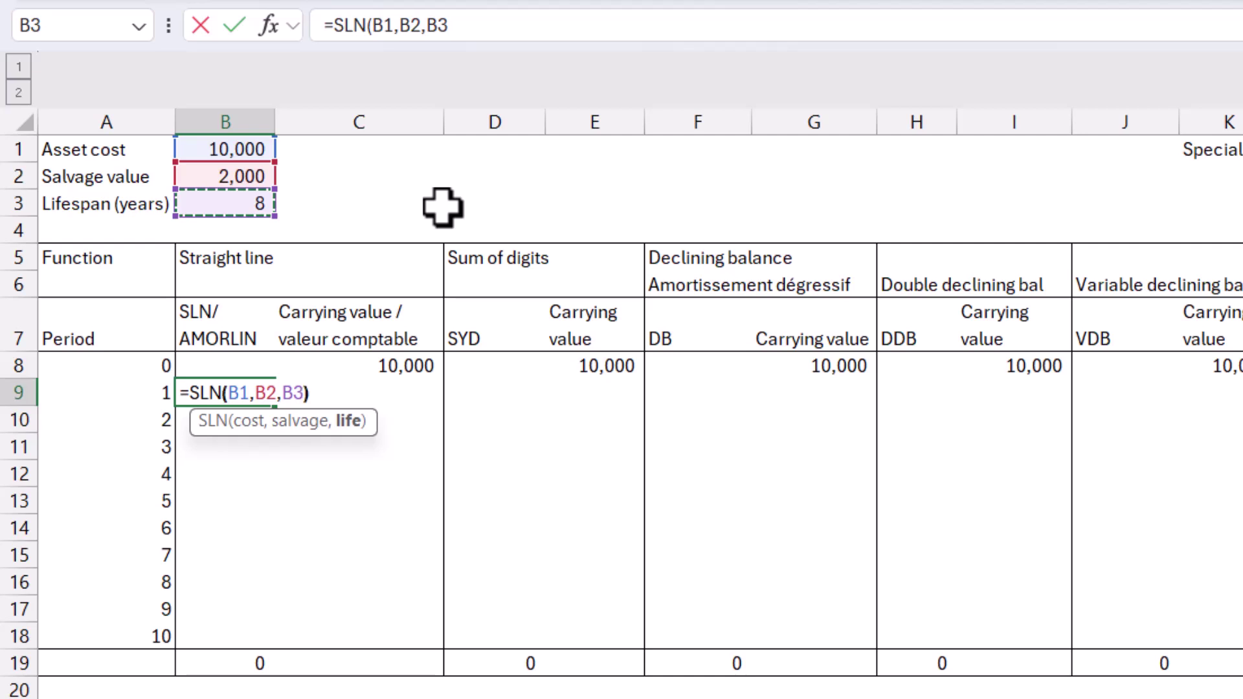
type(")")
key("ctrl+Return")
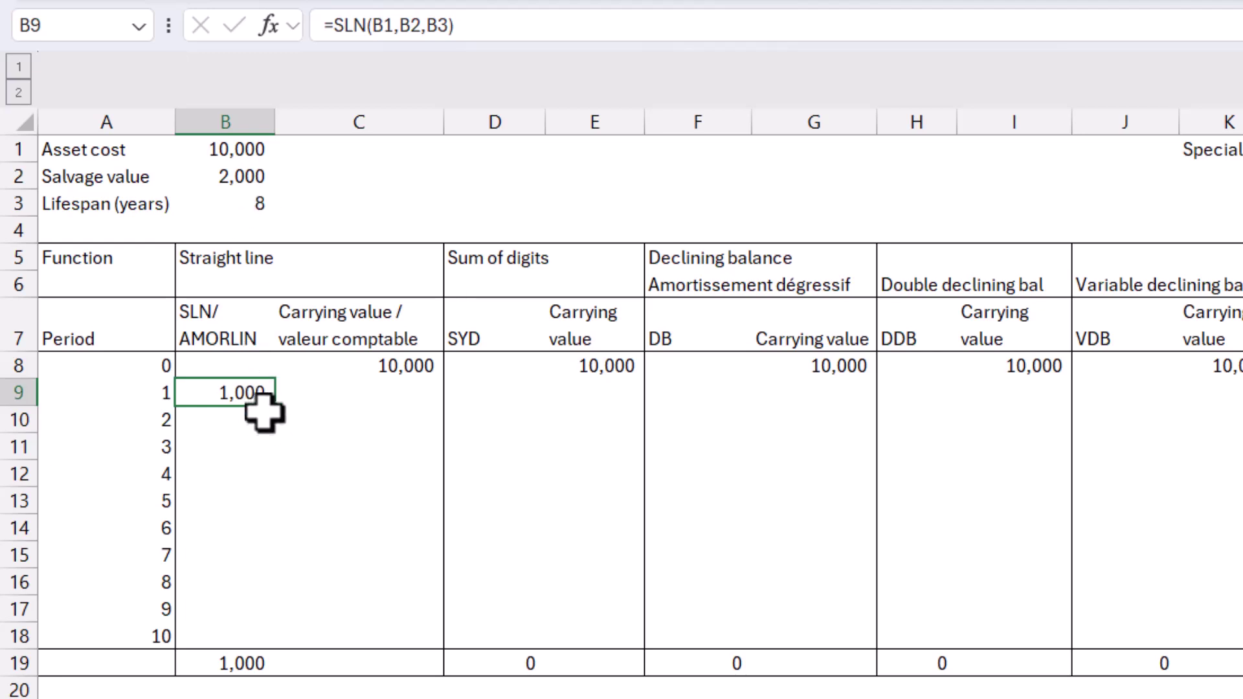
Step: After a first fill attempt, change B9 to =SLN($B$1,$B$2,$B$3) with absolute references
left_click_drag(275, 410, 259, 597)
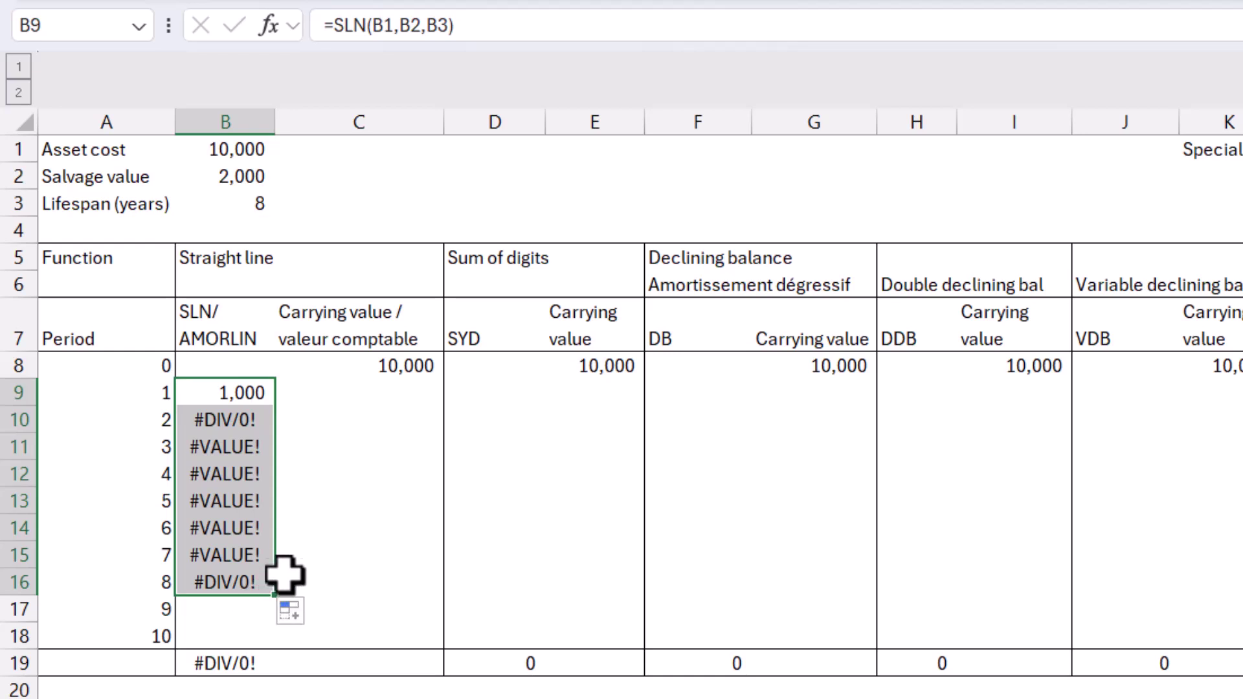
double_click(249, 397)
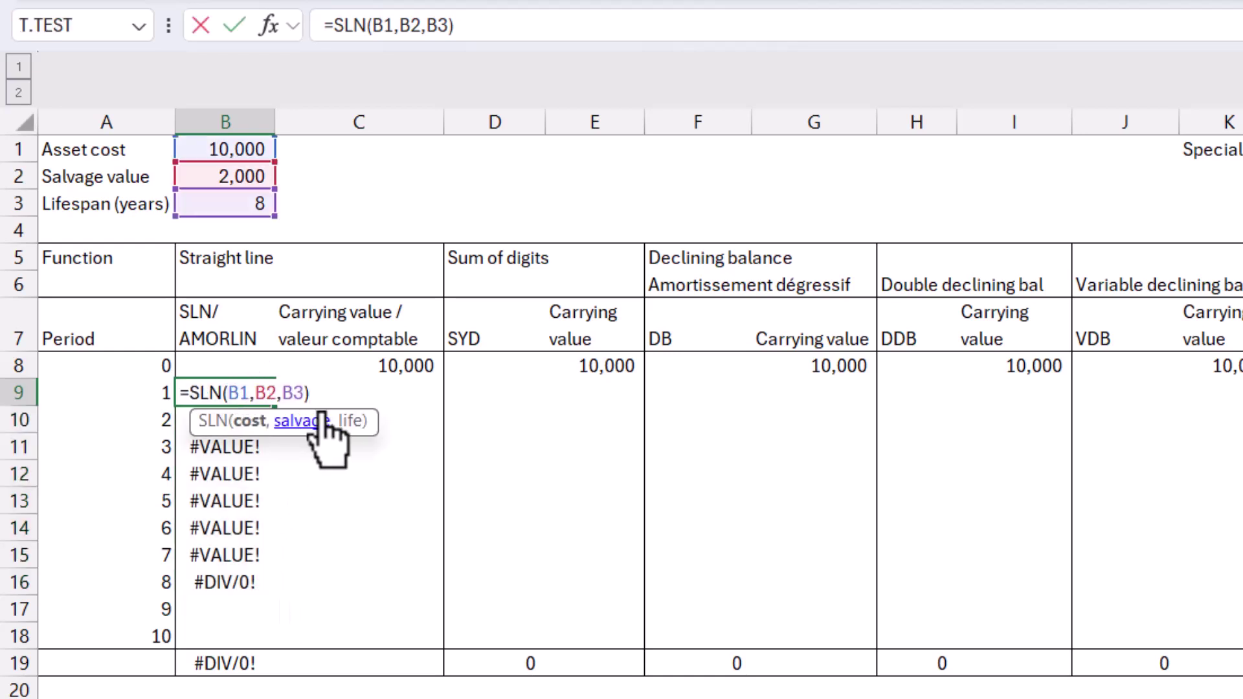
key("F4")
left_click(283, 391)
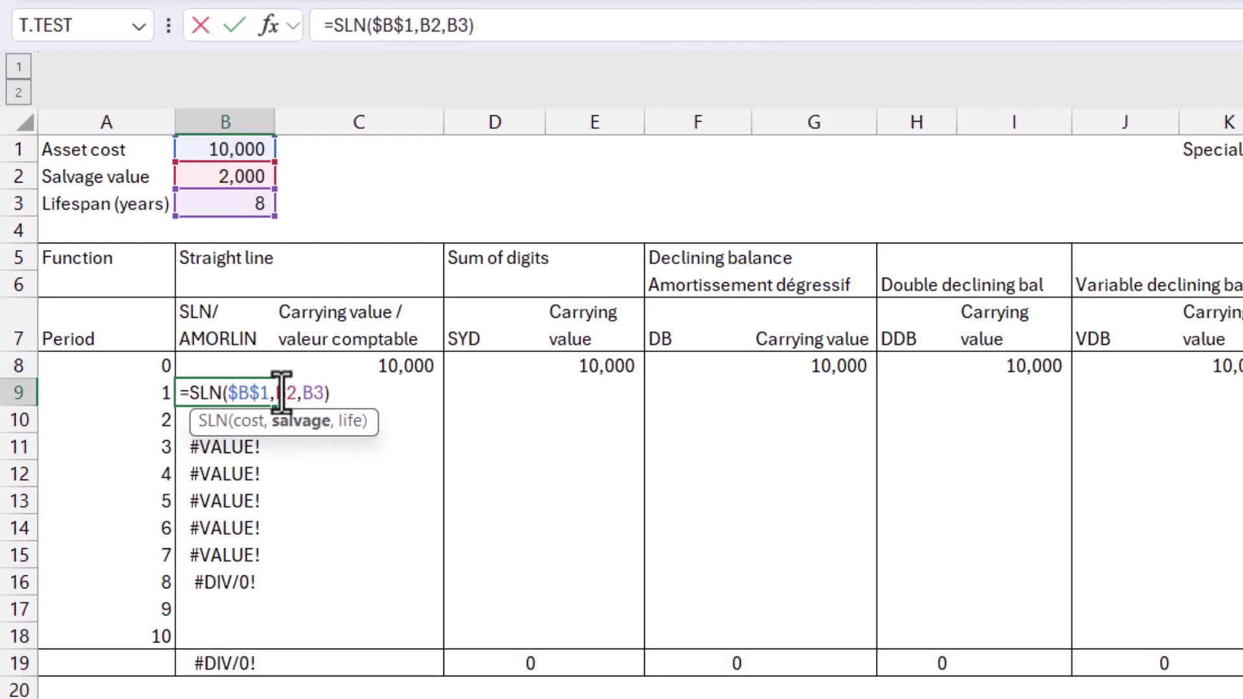
key("F4")
left_click(339, 393)
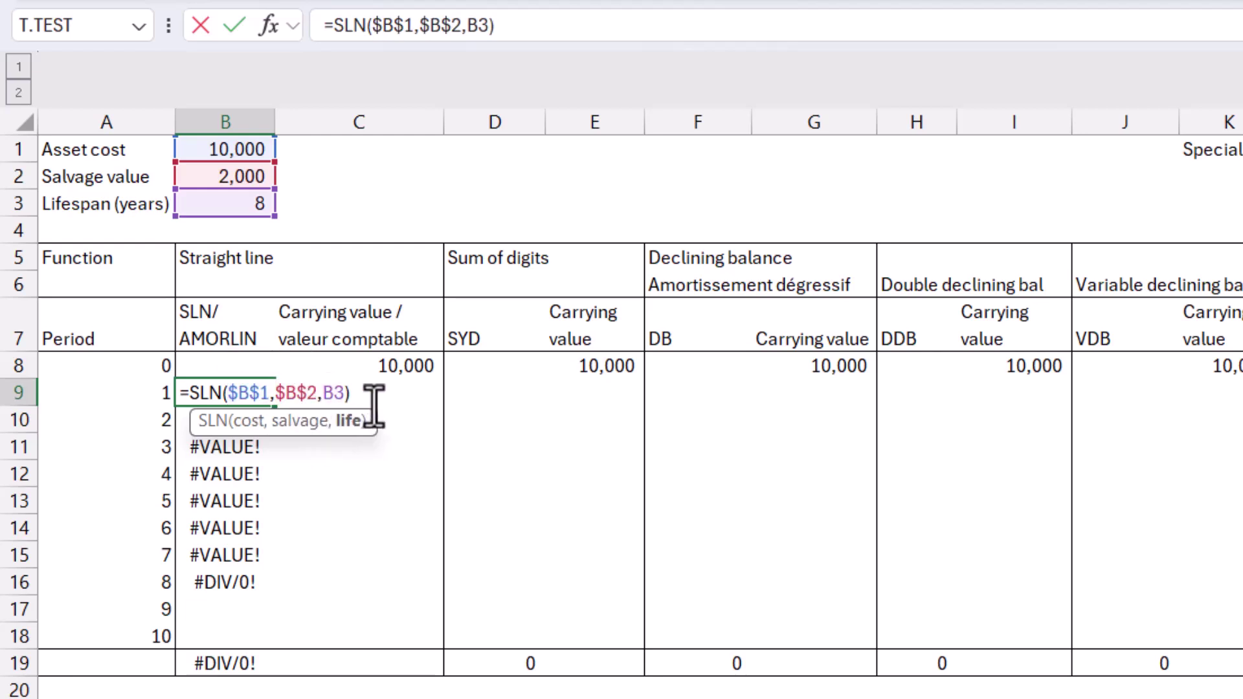
key("F4")
key("Return")
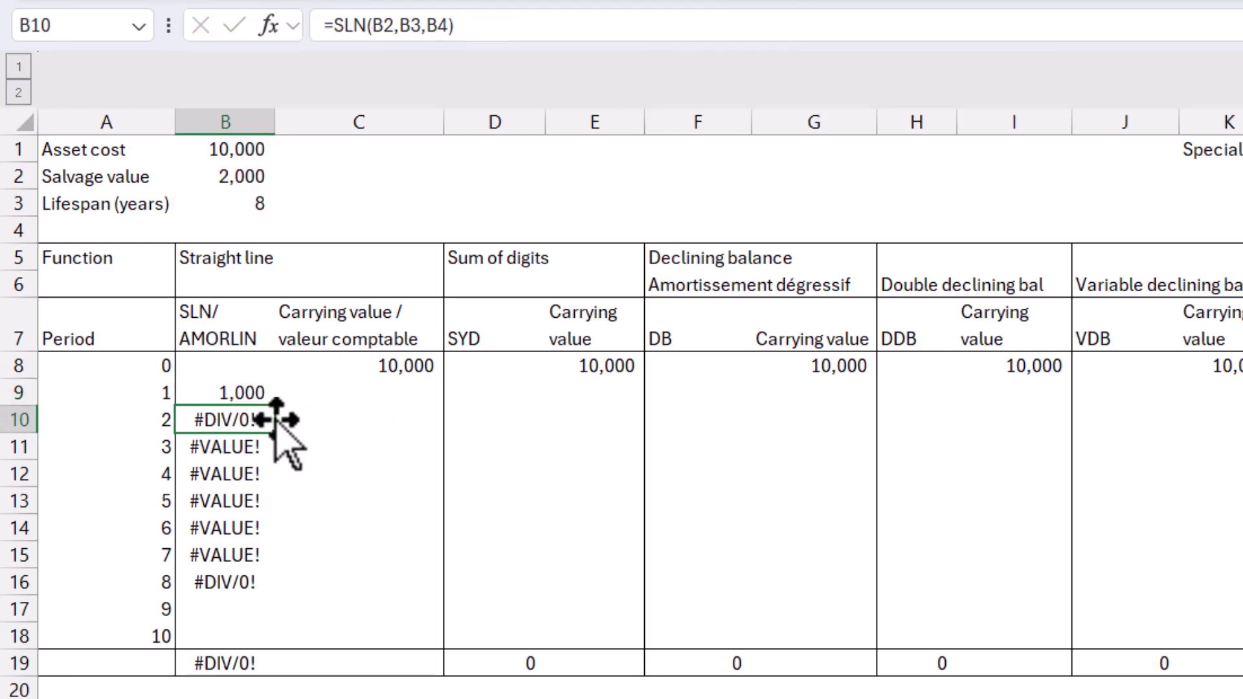
Step: Fill the corrected formula down B9:B16 for 1,000 per period, totalling 8,000
left_click(257, 395)
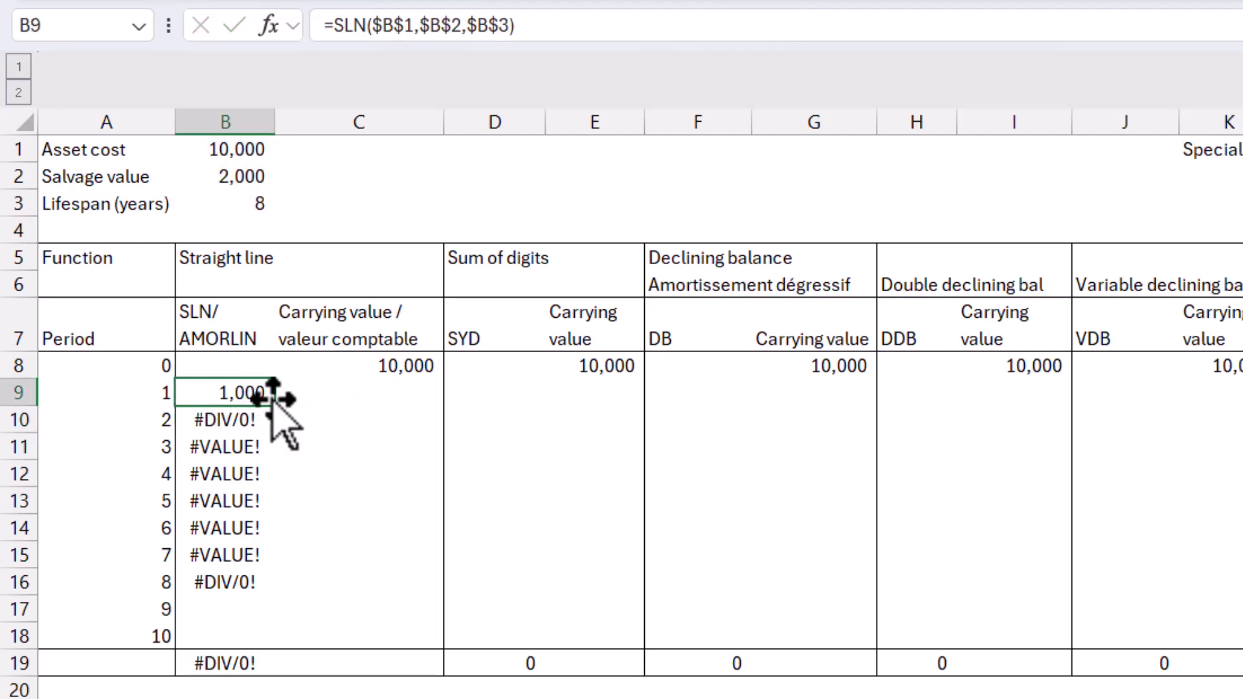
left_click_drag(272, 460, 266, 623)
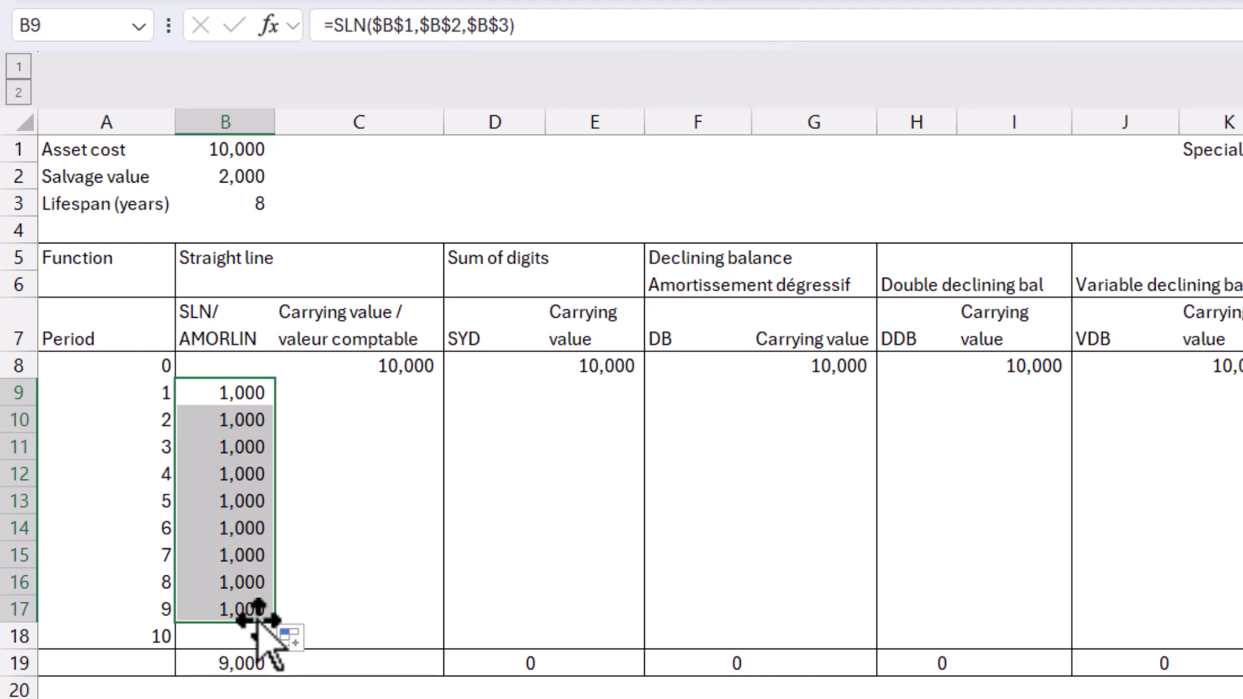
key("ctrl+z")
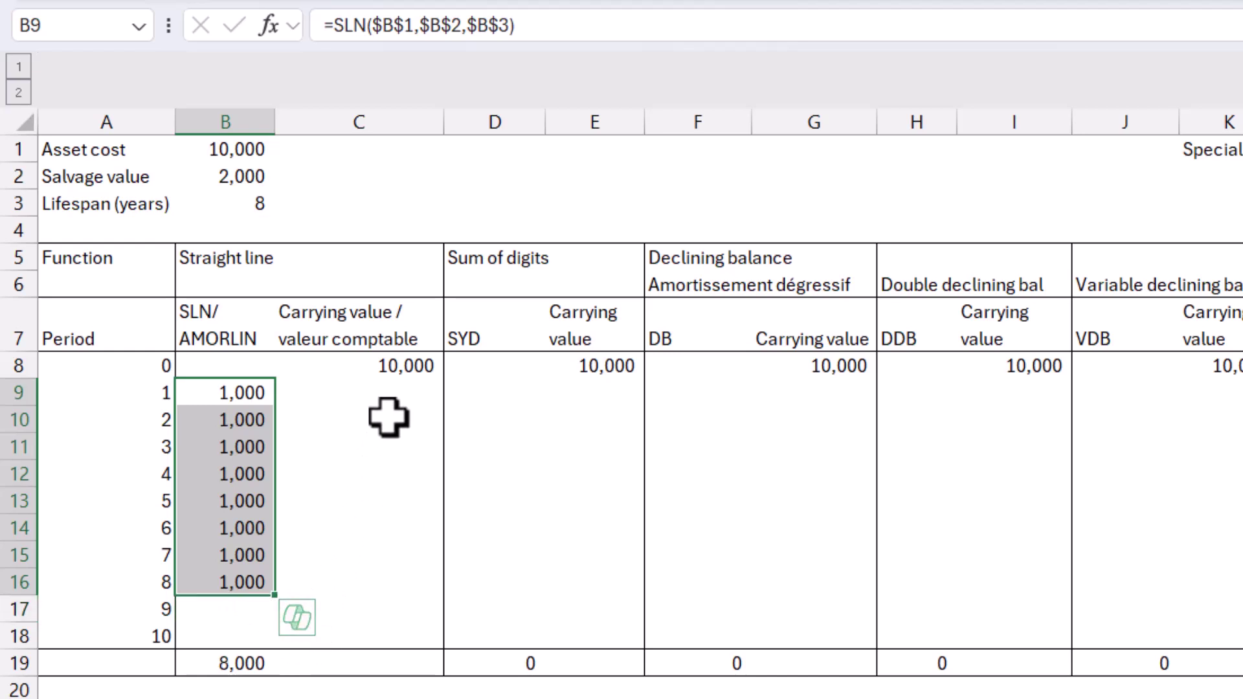
Step: Enter =C8-B9 in C9 and fill to C16, carrying values falling 9,000 to 2,000
left_click(388, 418)
left_click(410, 392)
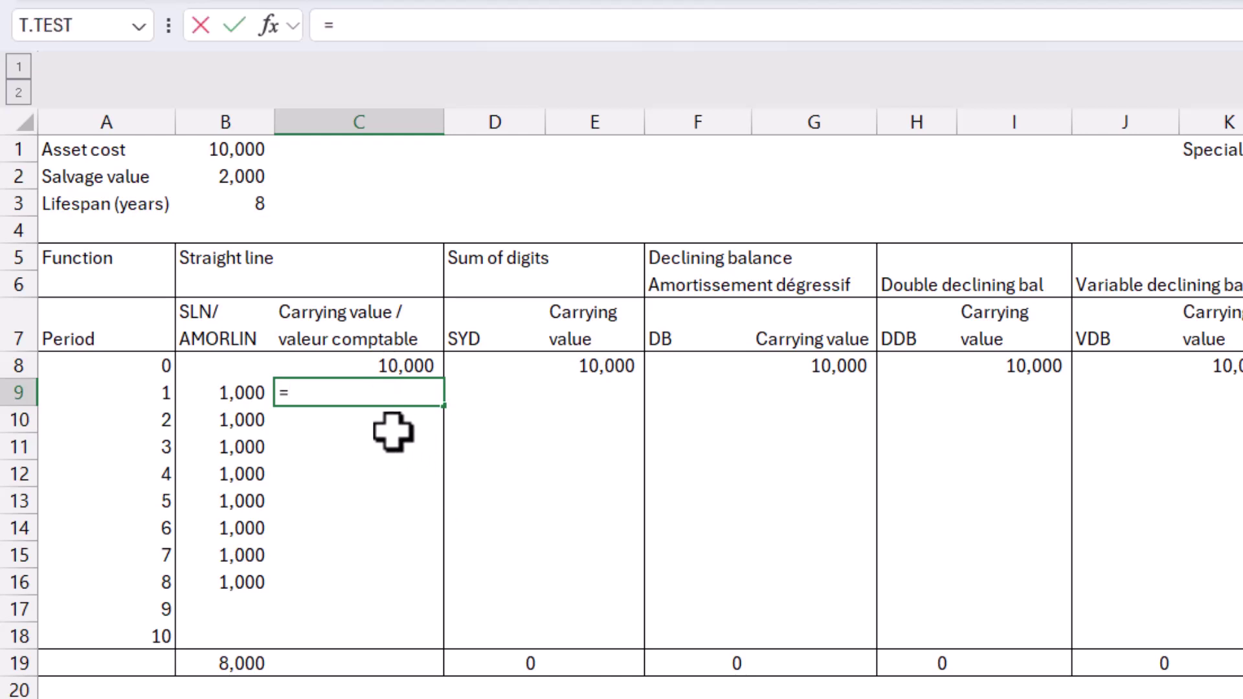
left_click(360, 364)
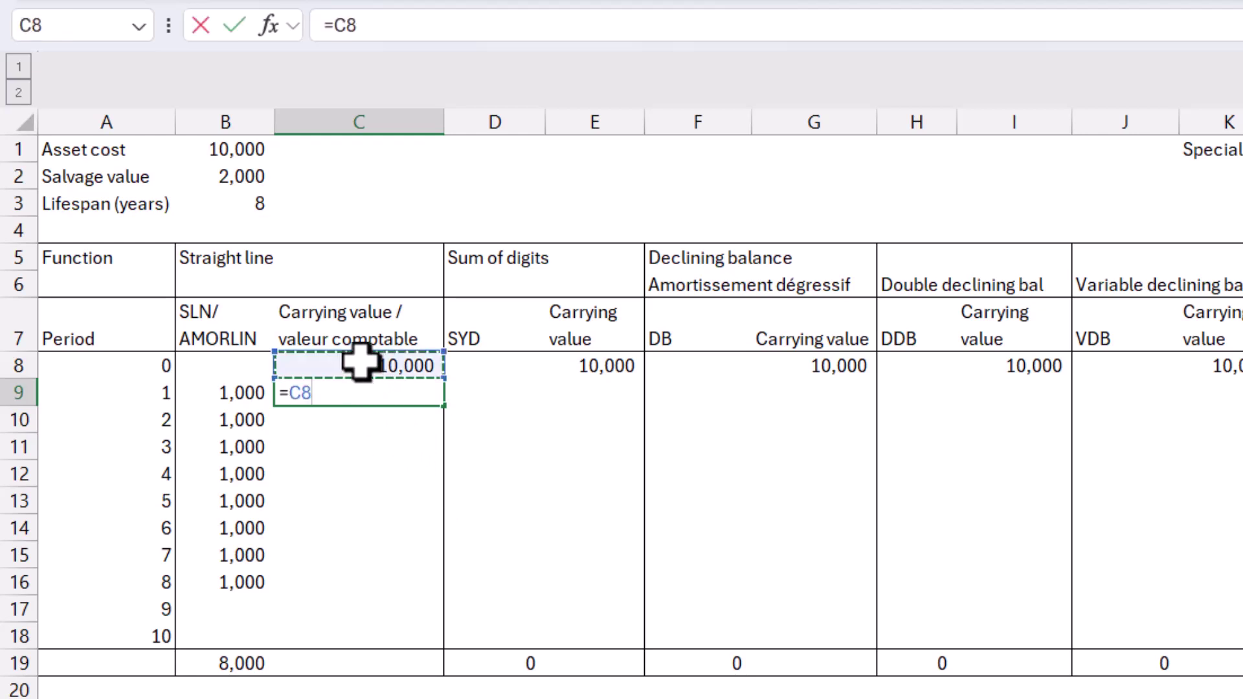
type("-")
left_click(228, 393)
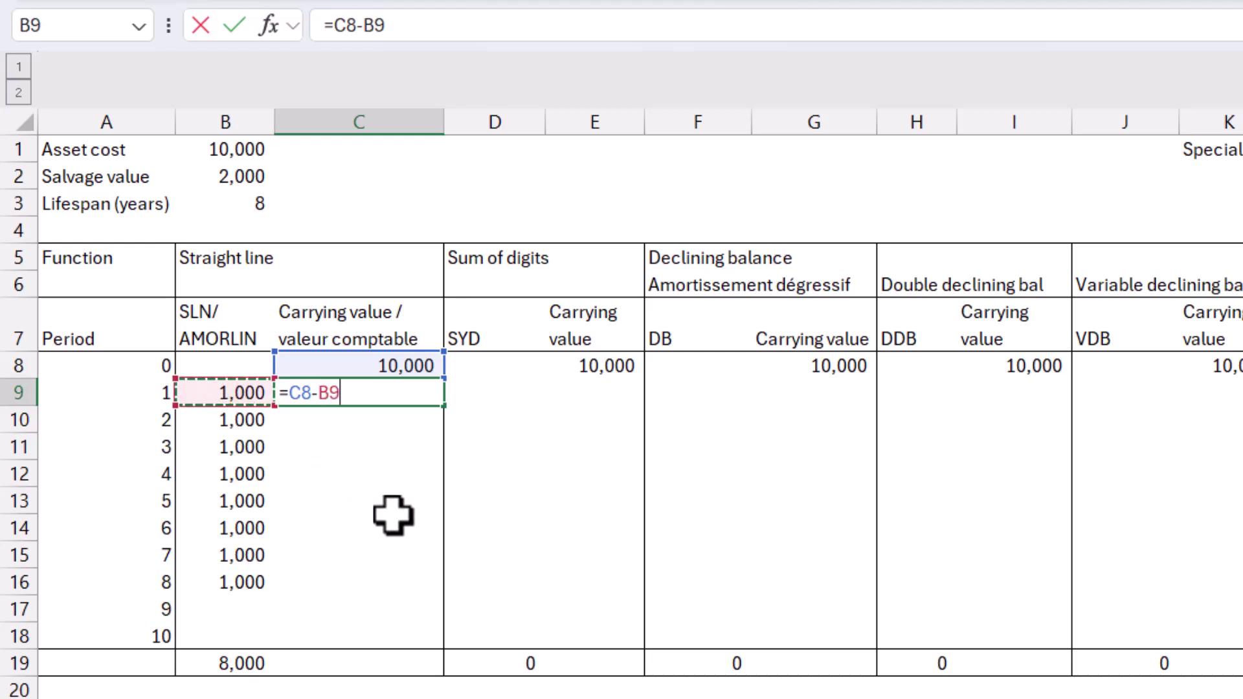
key("Return")
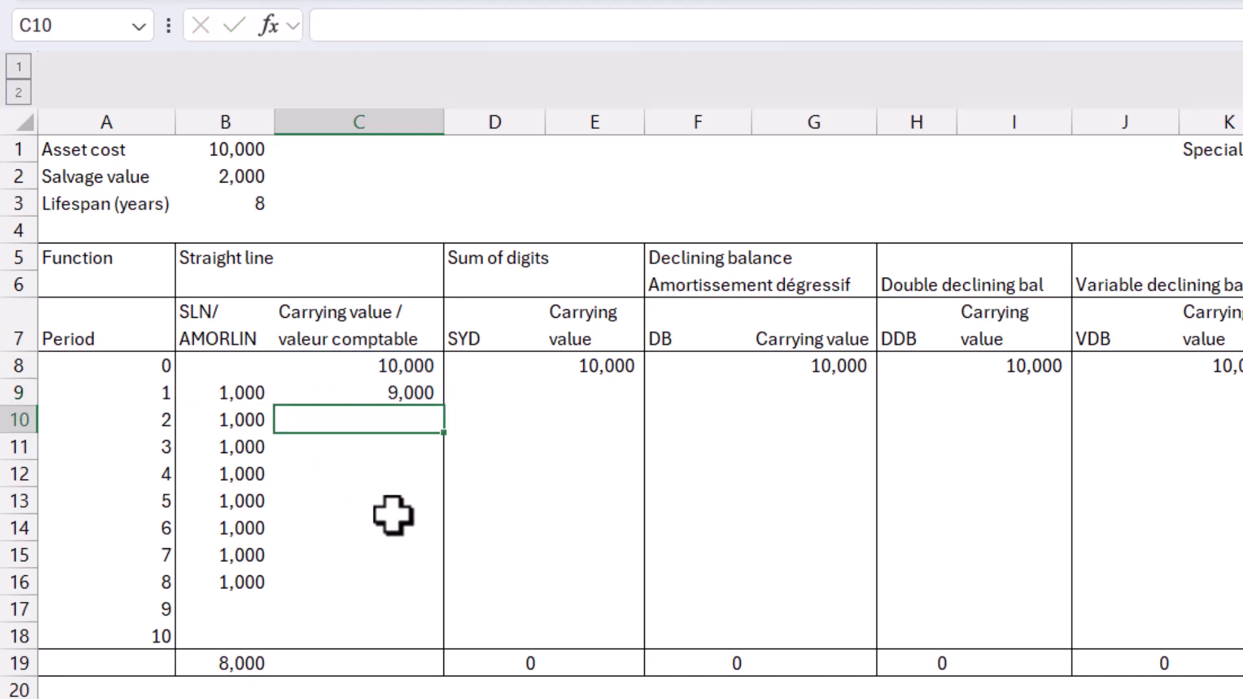
key("Up")
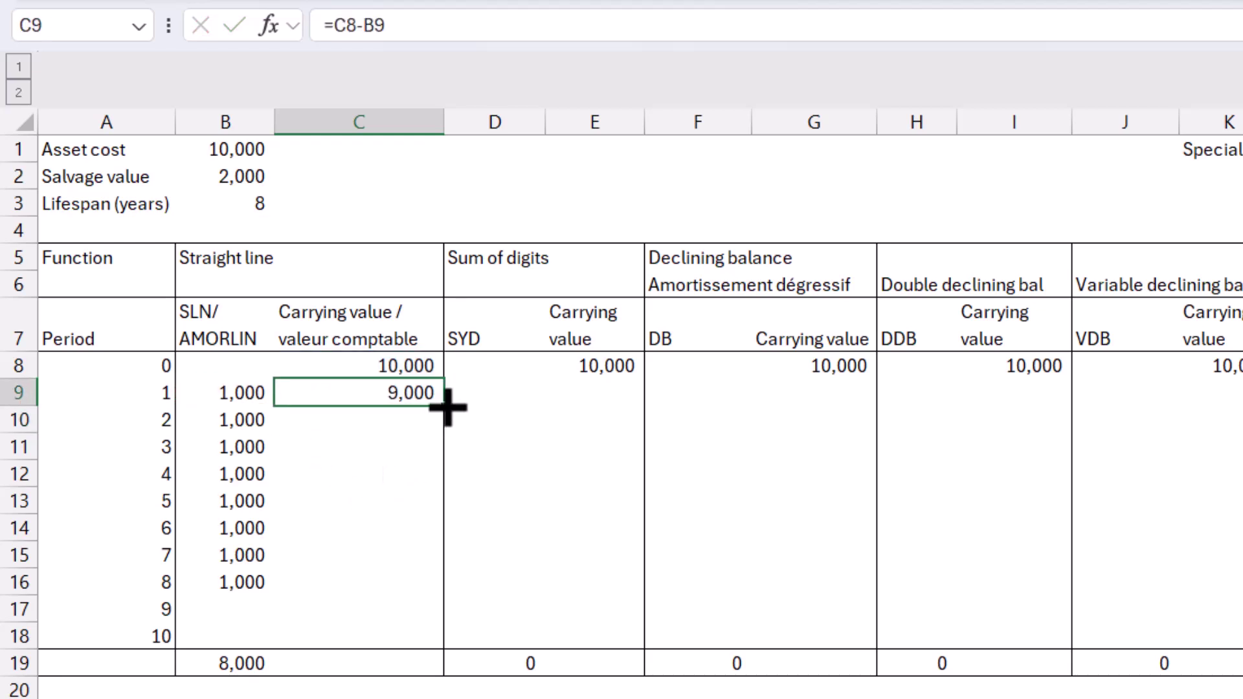
left_click_drag(444, 406, 416, 603)
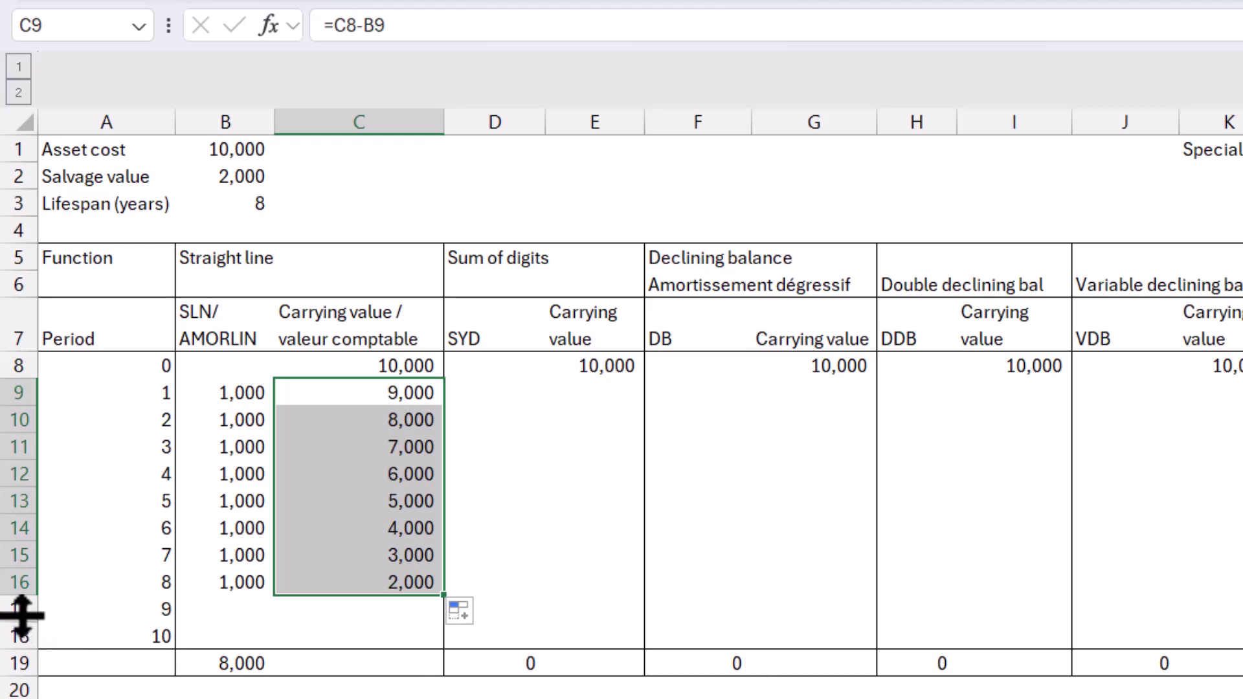
Step: Delete the unused period 9 and 10 rows 17–18
left_click_drag(14, 612, 16, 632)
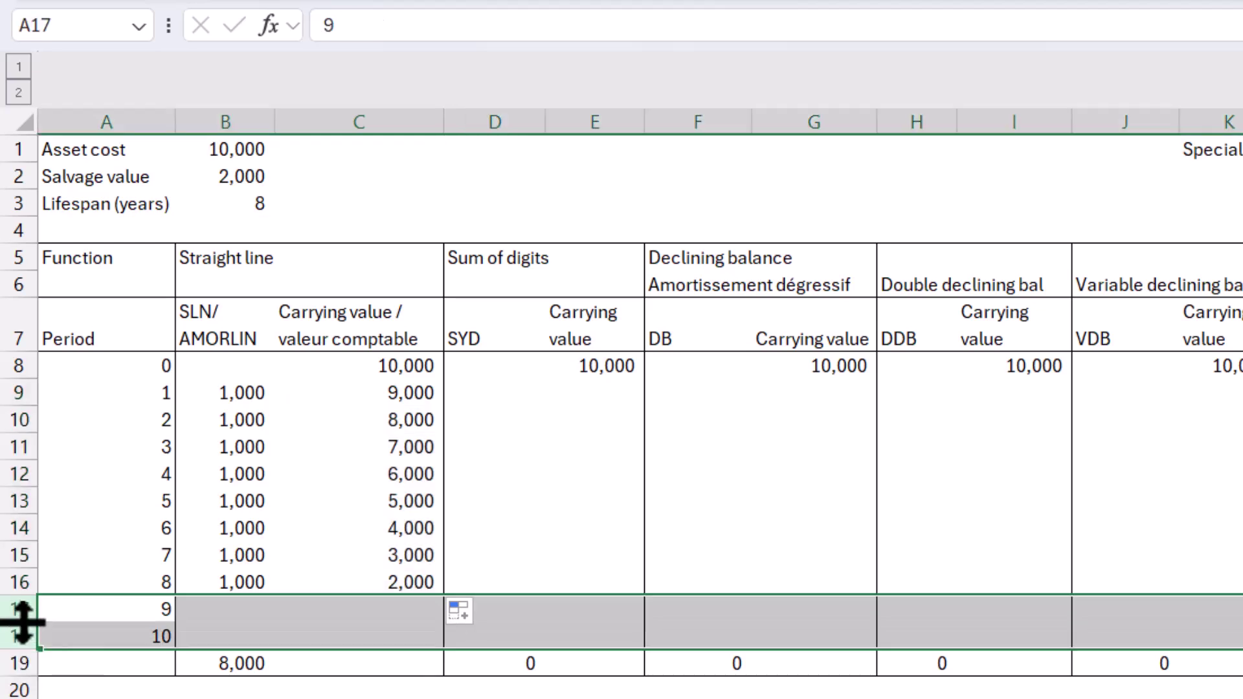
right_click(8, 607)
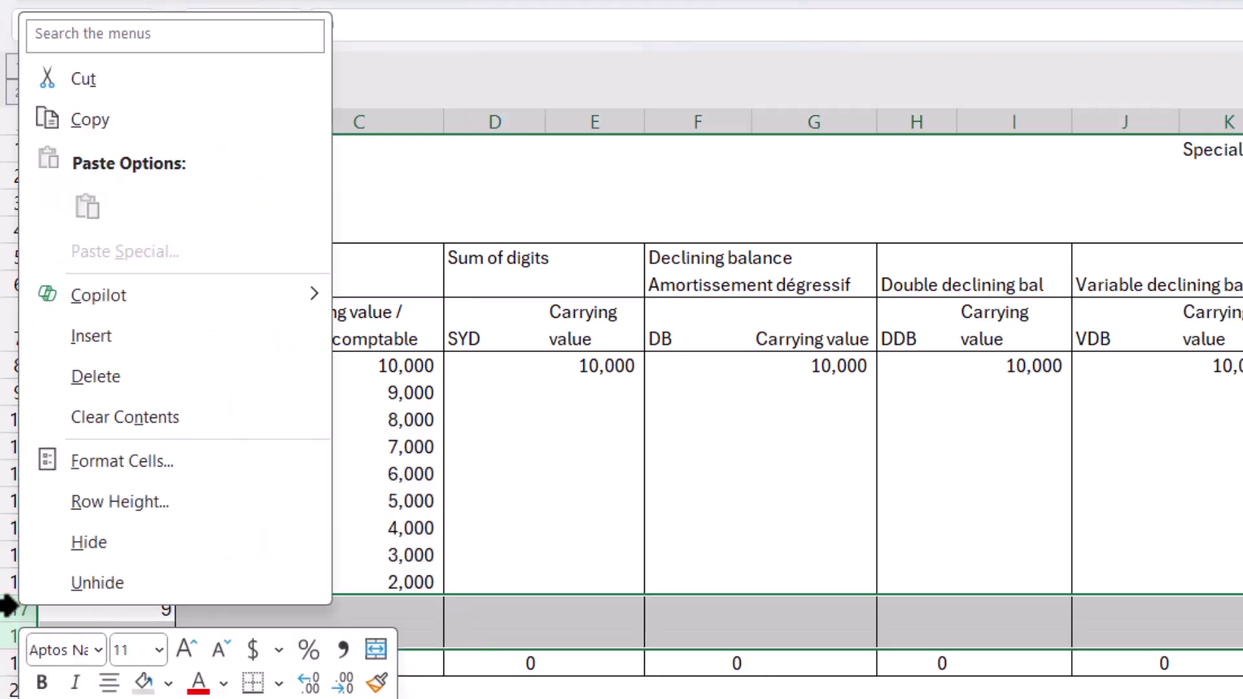
left_click(171, 374)
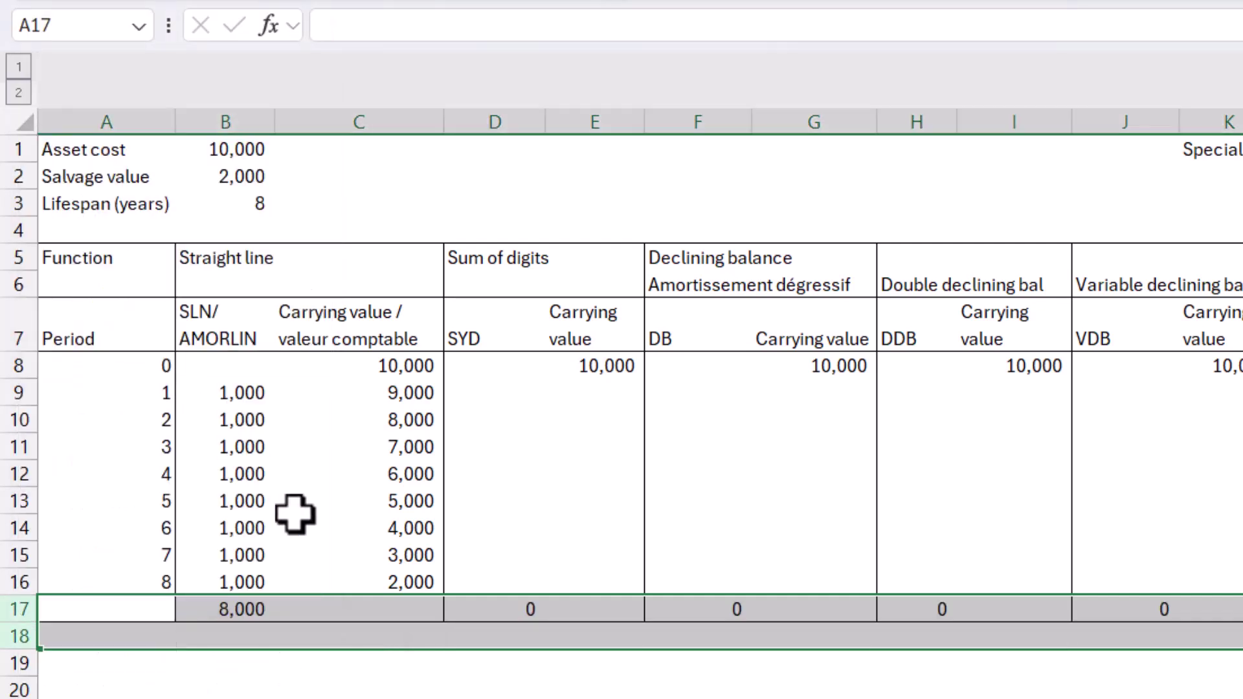
left_click(371, 529)
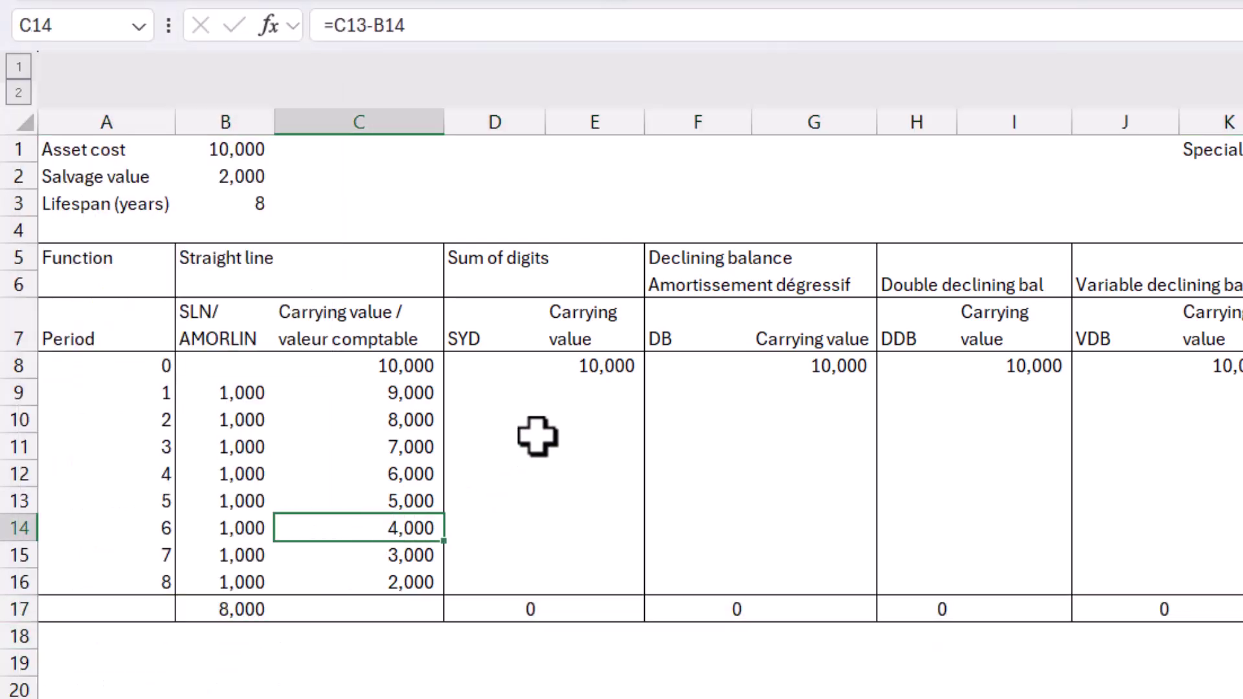
left_click(495, 396)
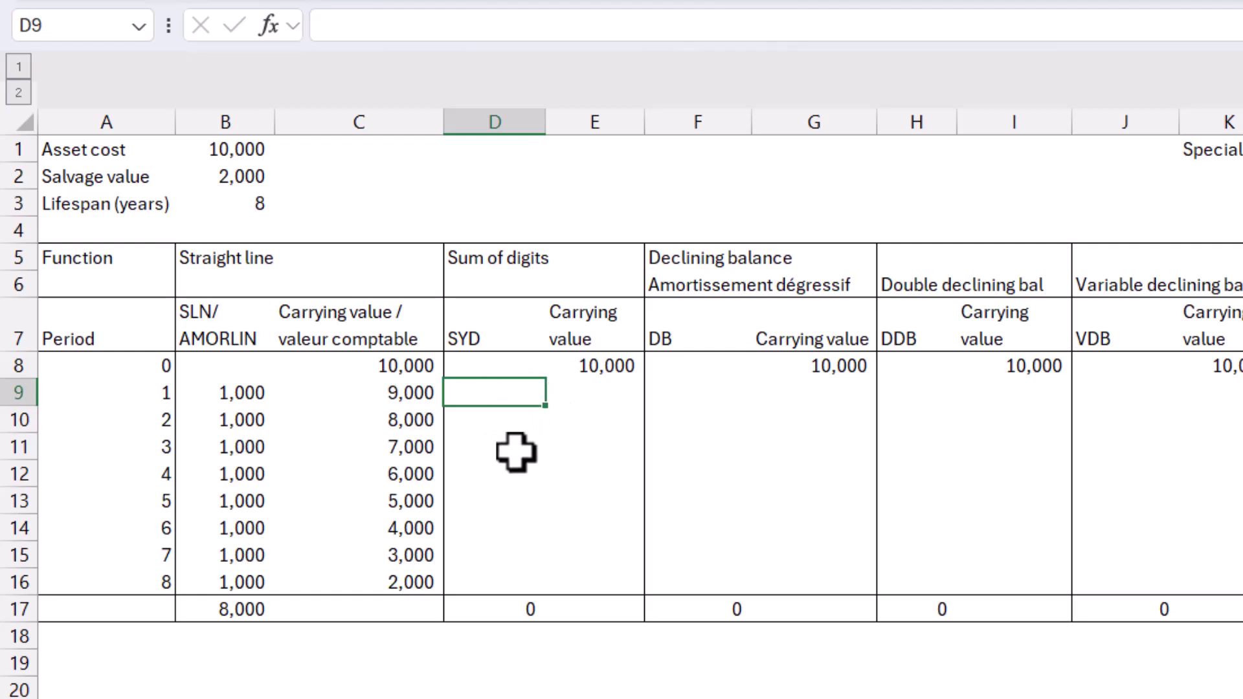
left_click_drag(136, 404, 122, 578)
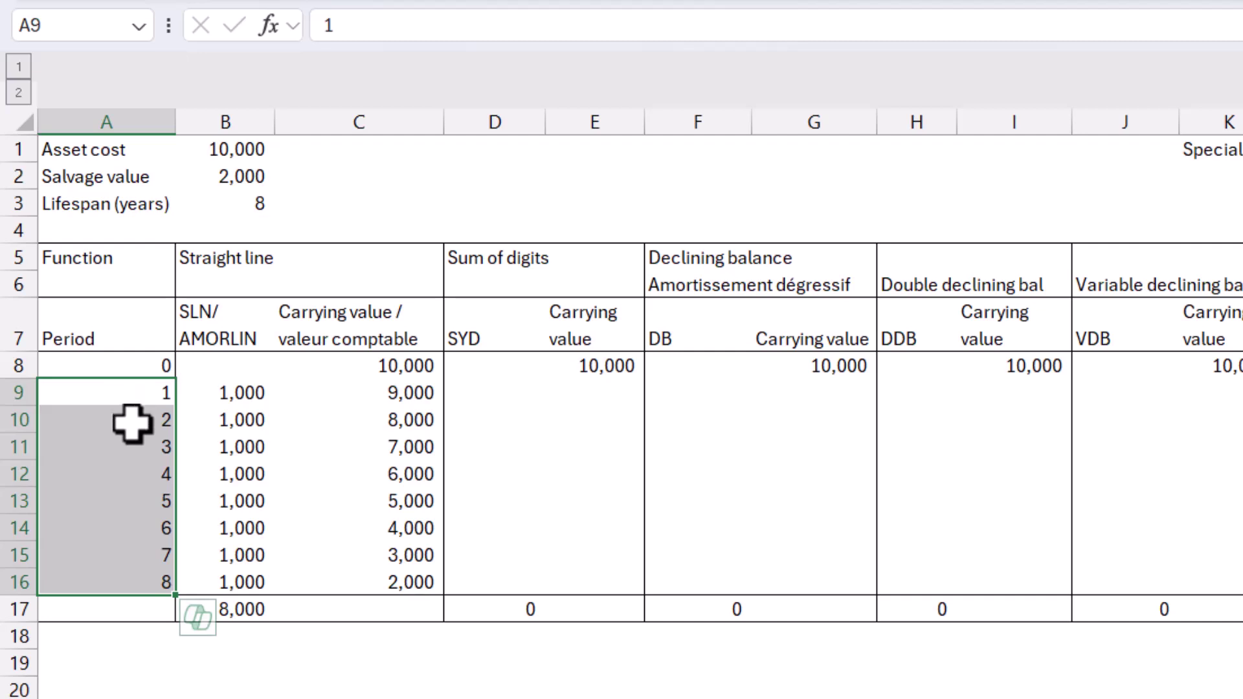
left_click(502, 396)
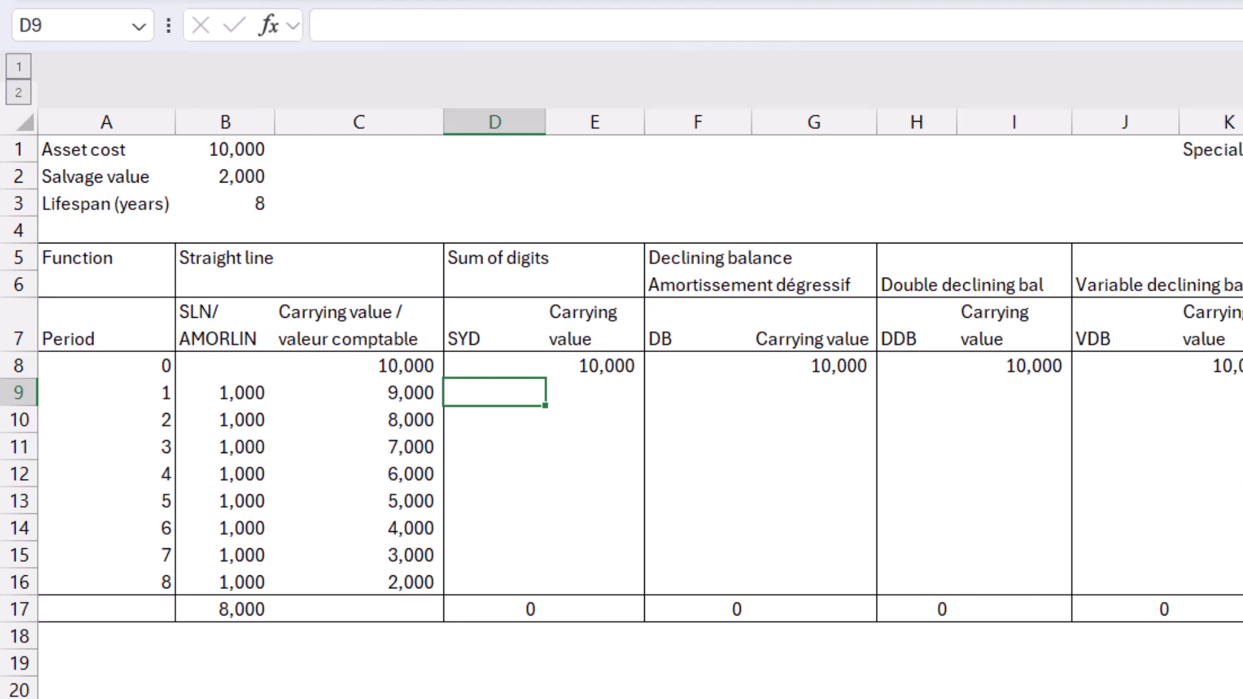
Step: Enter =SYD($B$1,$B$2,$B$3,A9) in D9 and fill to D16, falling 1,778 to 222
type("=sy")
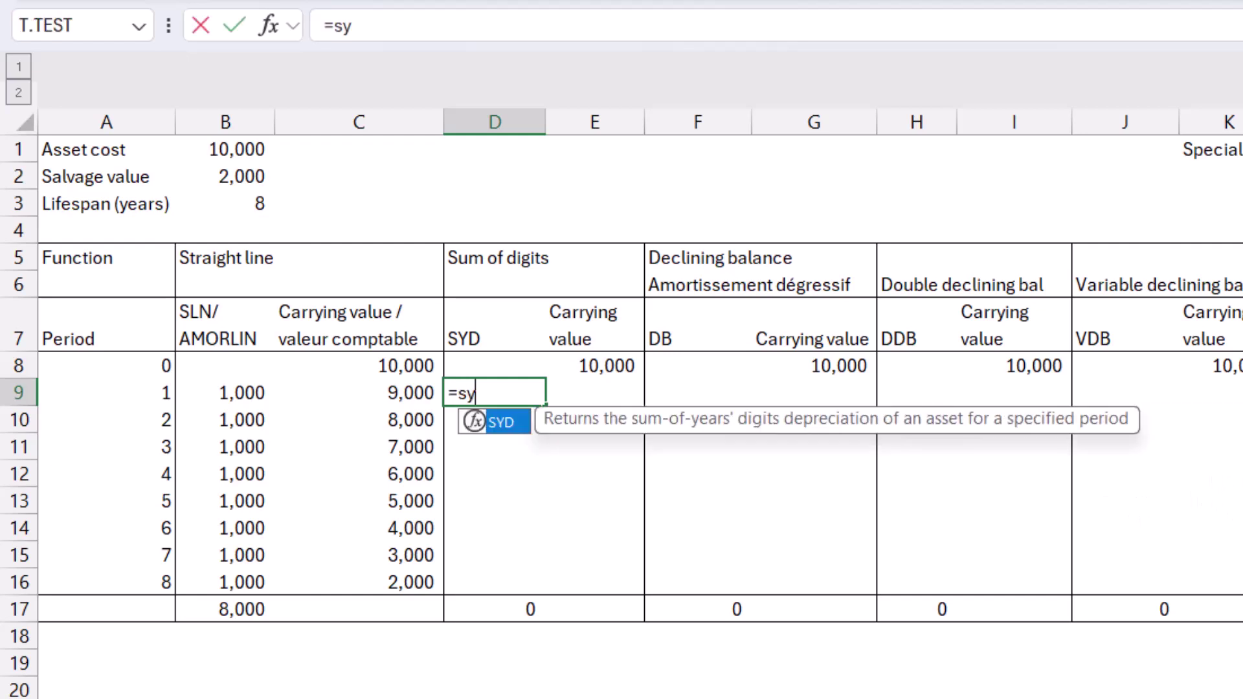
type("d")
key("Tab")
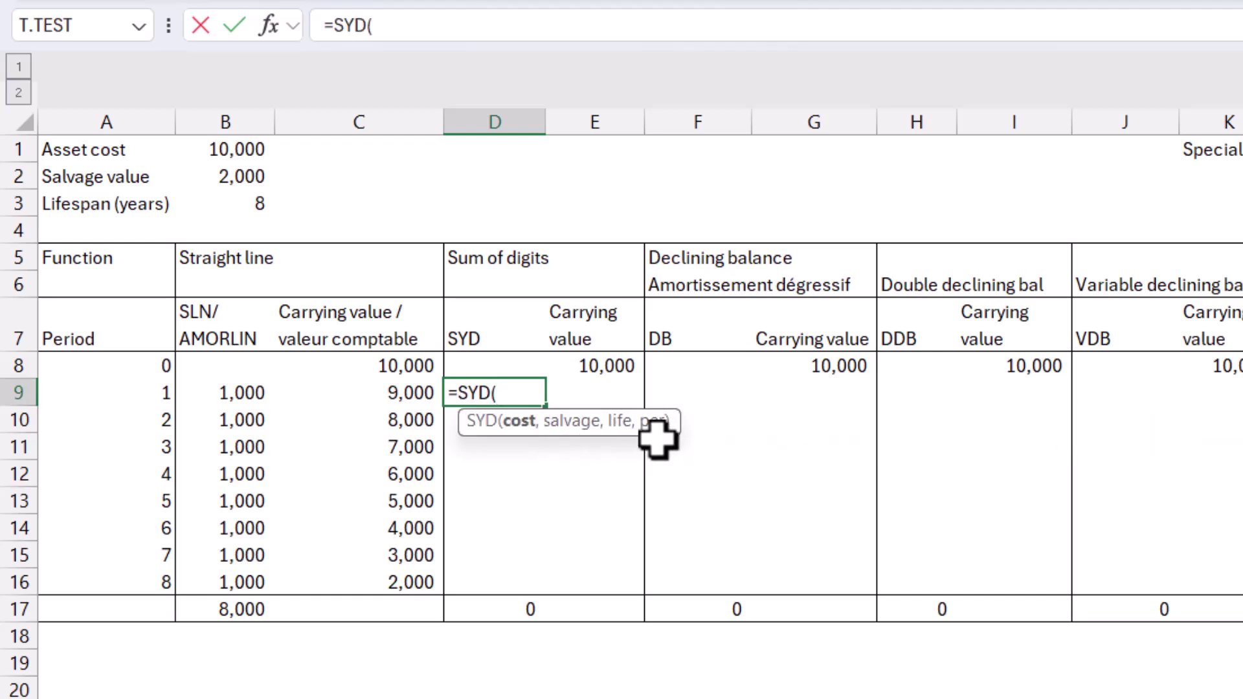
left_click(197, 149)
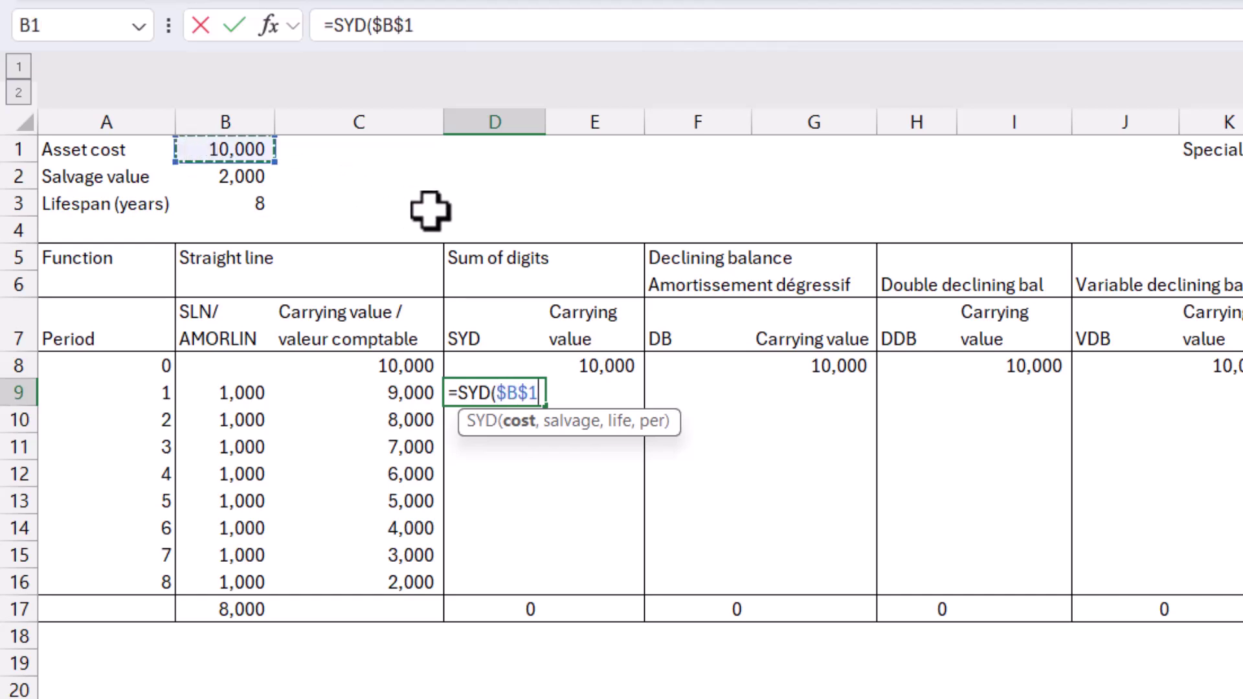
type(",")
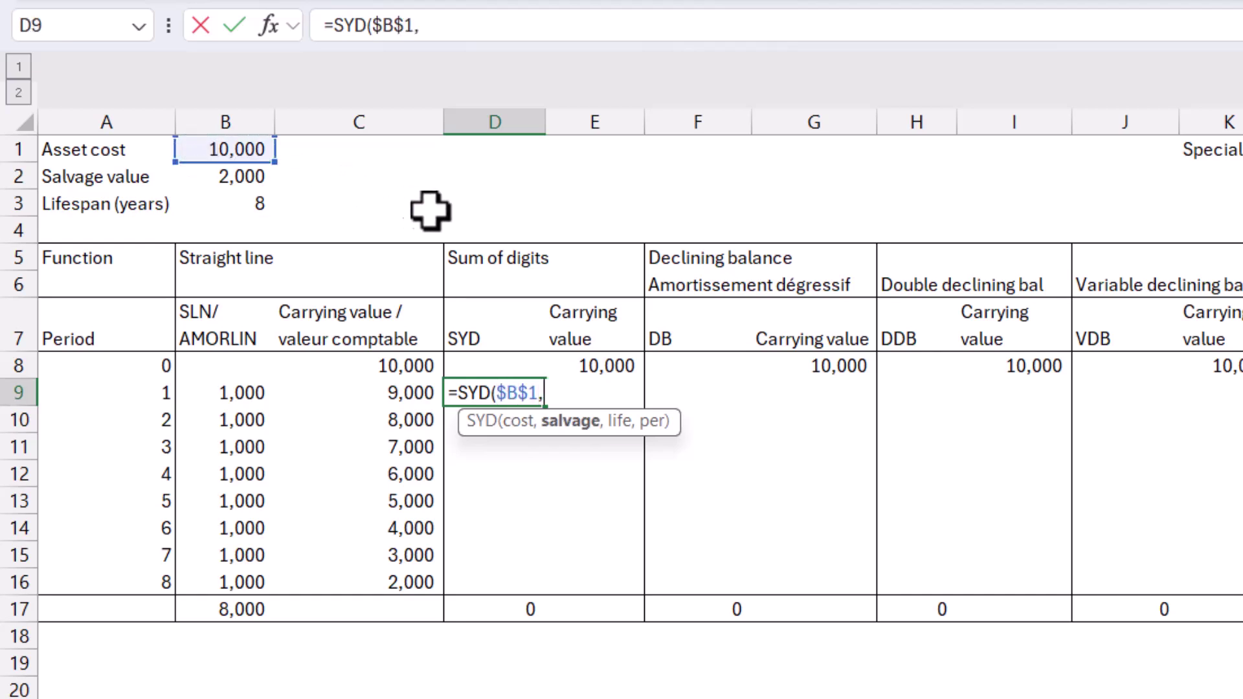
left_click(208, 183)
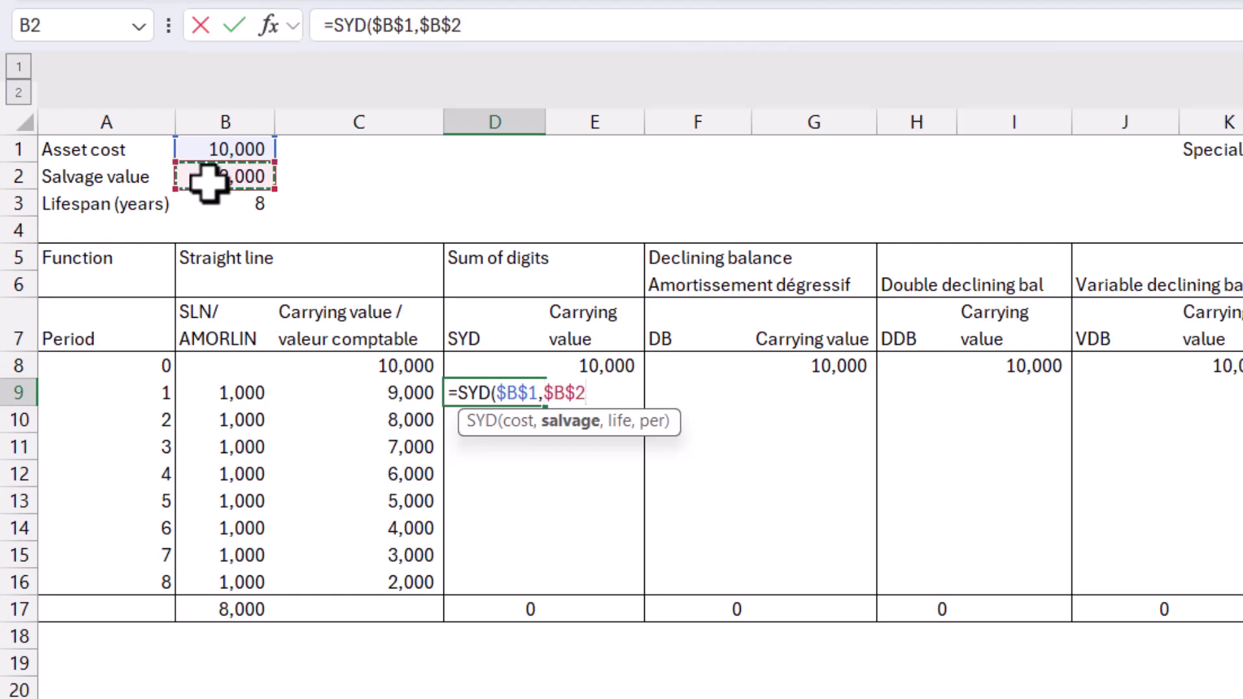
type(",")
left_click(211, 206)
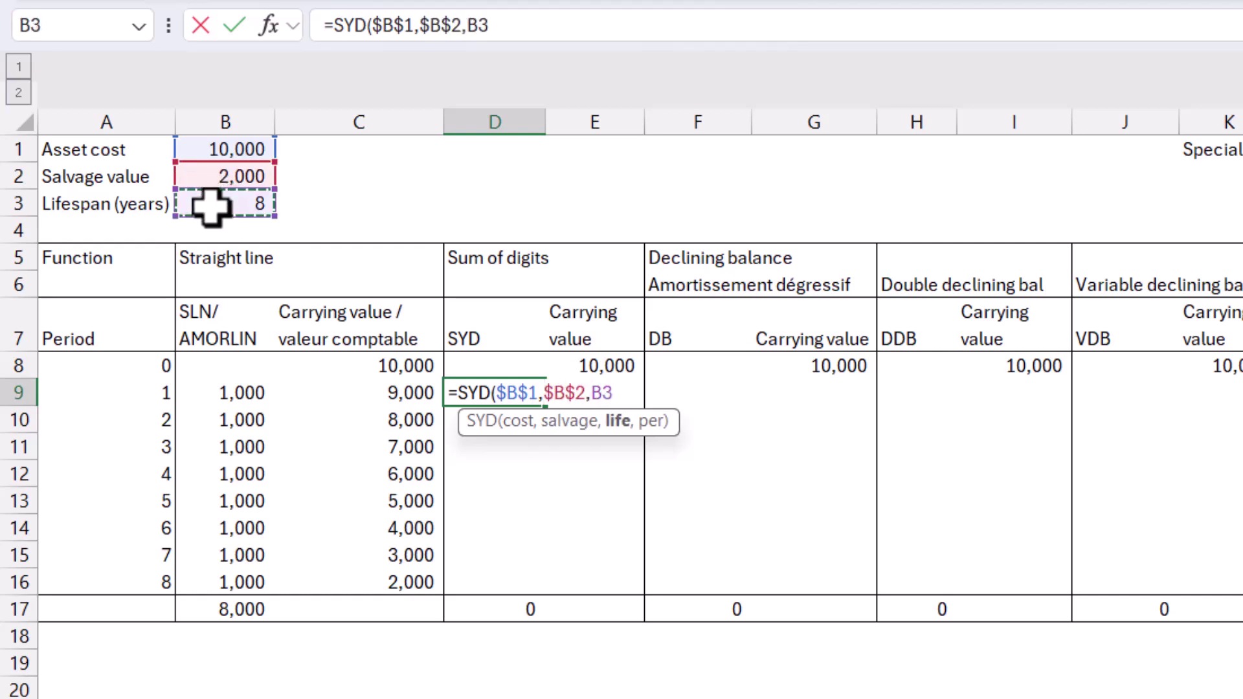
type(",")
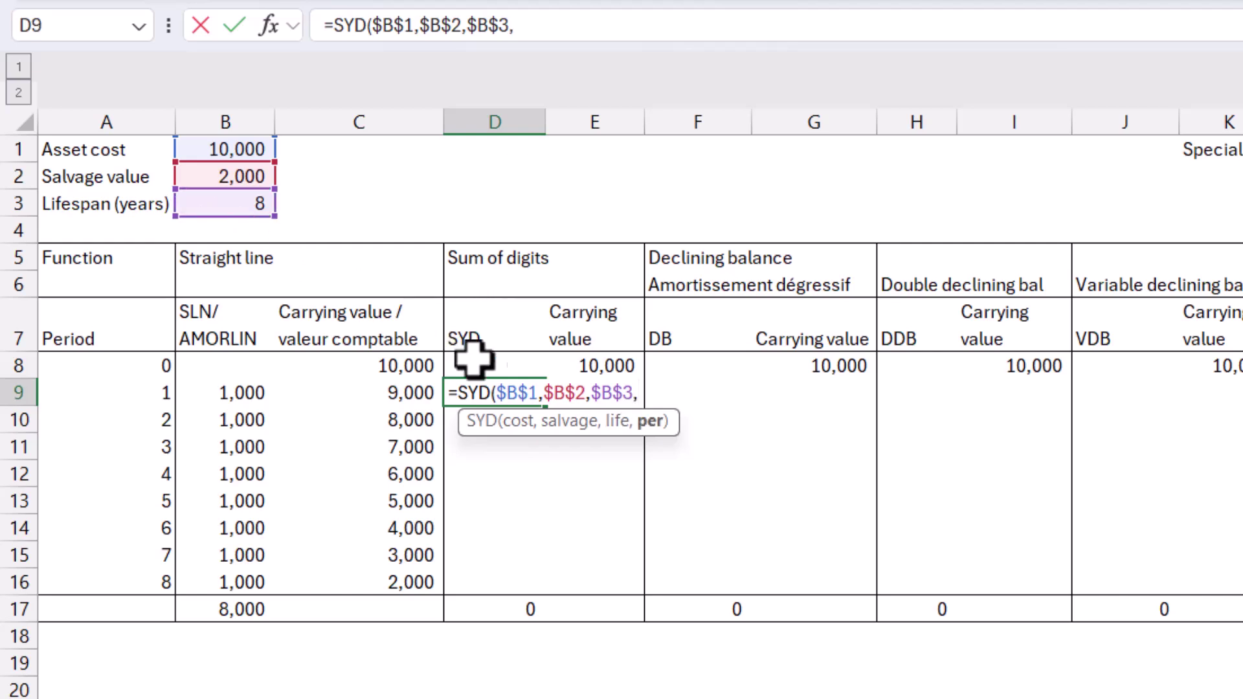
left_click(146, 394)
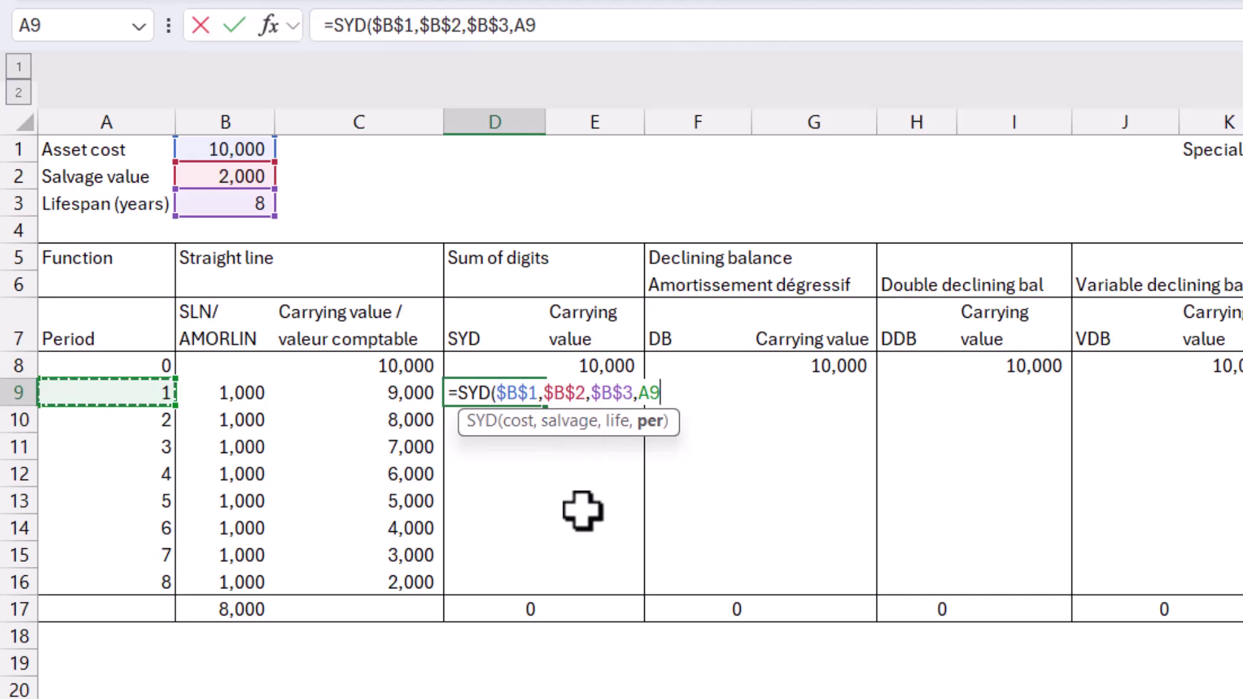
key("Return")
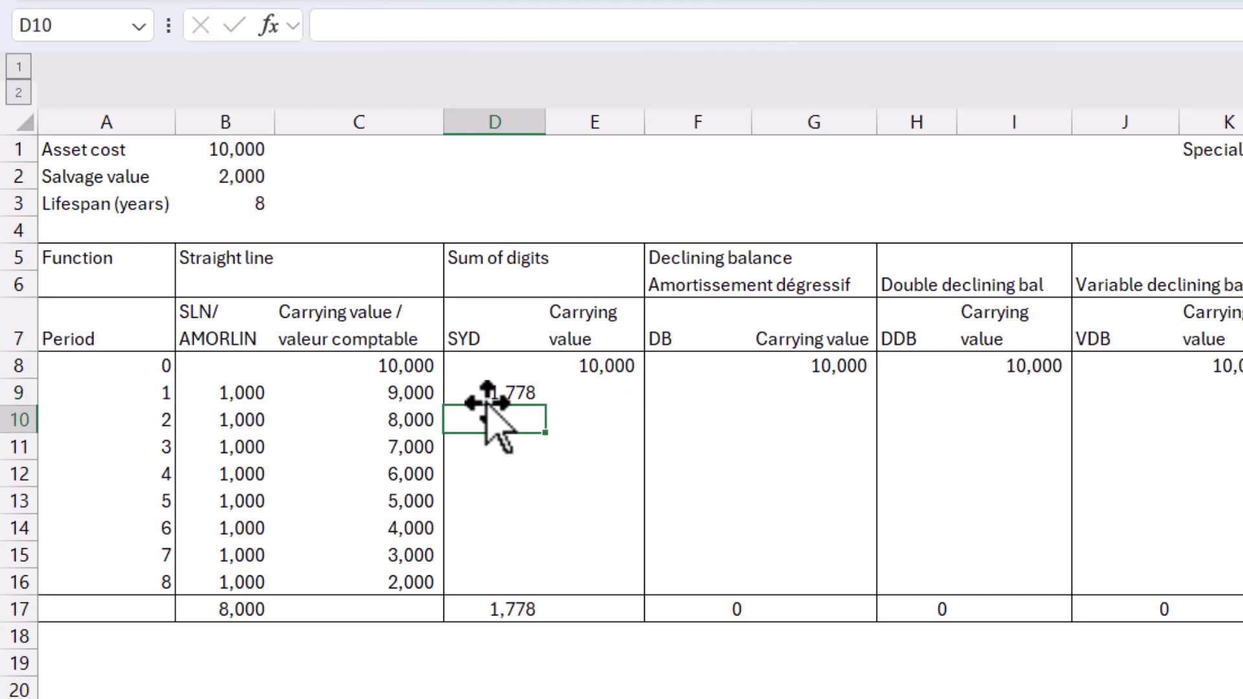
left_click(505, 395)
left_click_drag(546, 406, 530, 586)
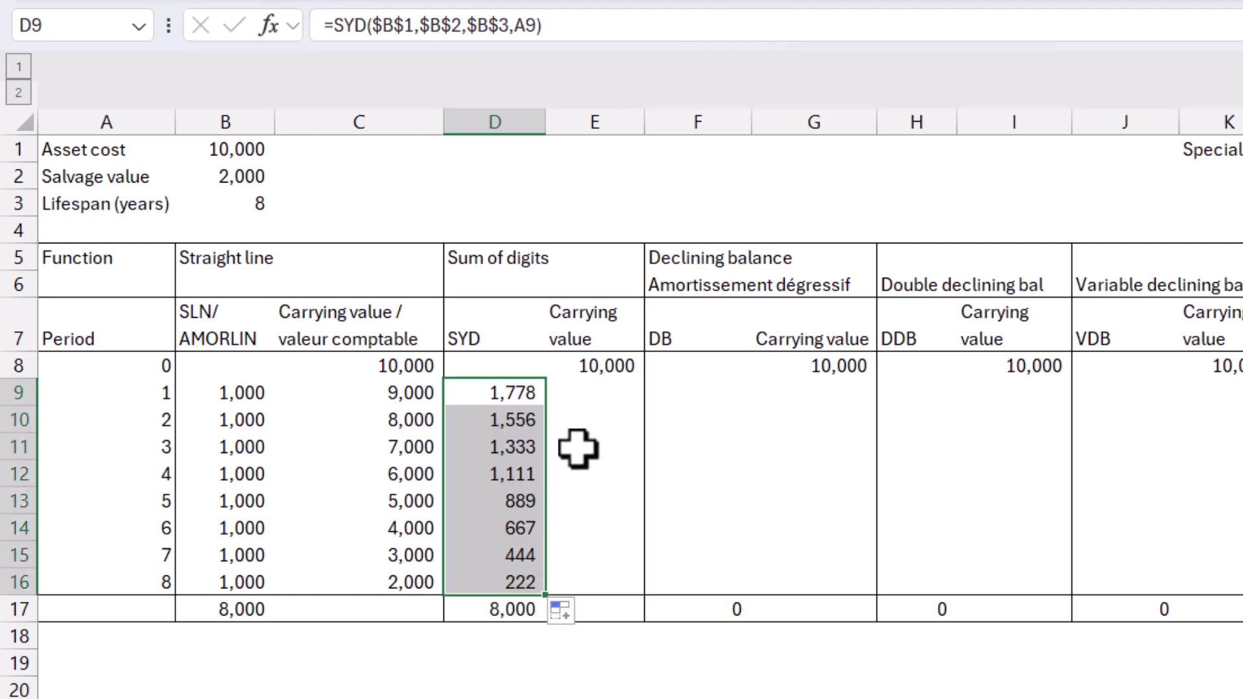
Step: Enter carrying value =E8-D9 in E9 and fill to E16, falling 8,222 to 2,000
left_click(605, 392)
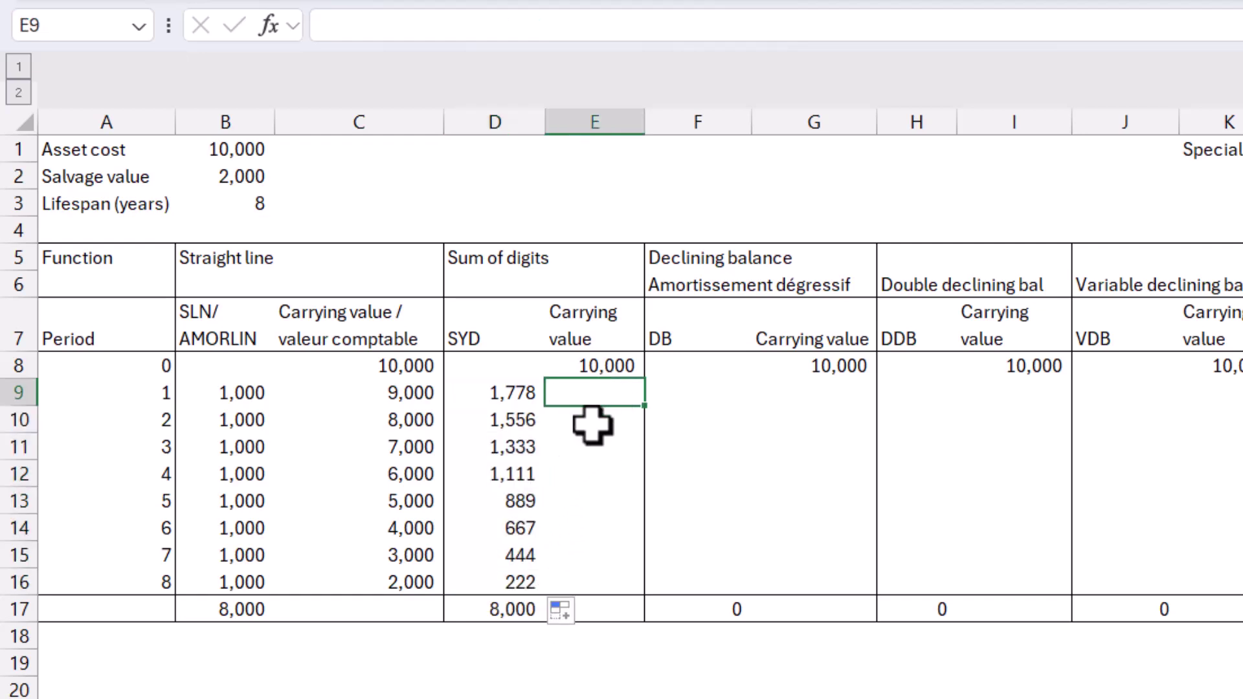
type("=")
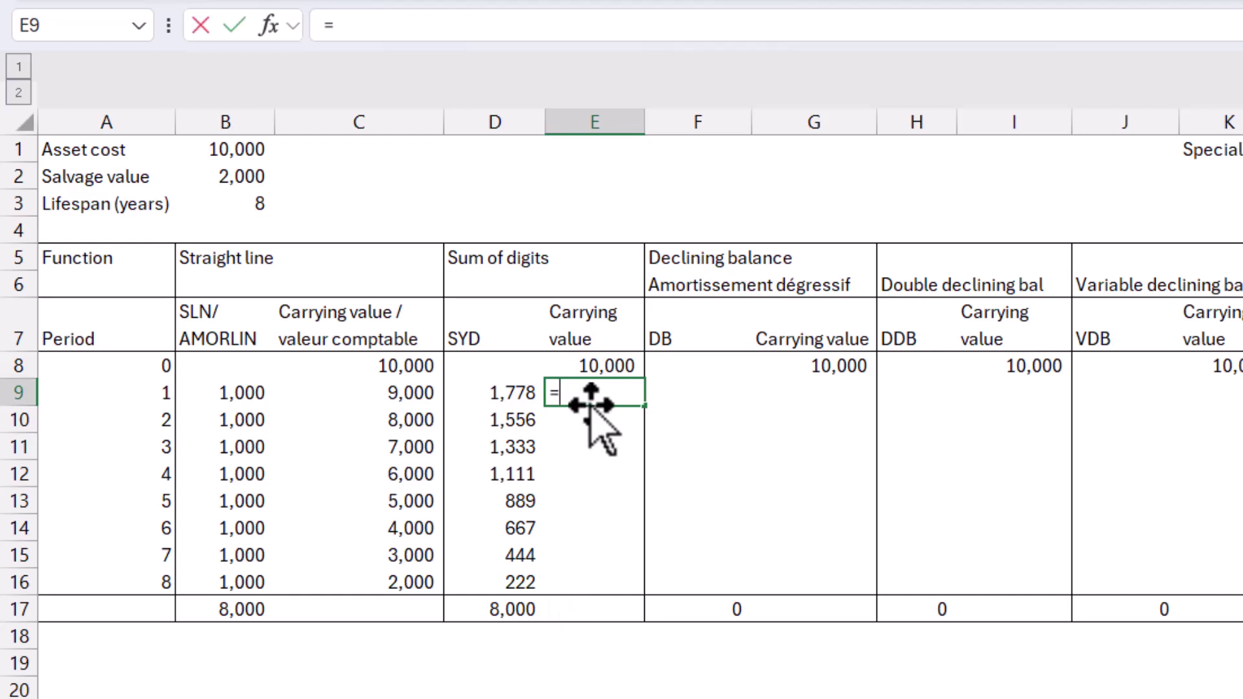
key("Up")
type("-")
key("Left")
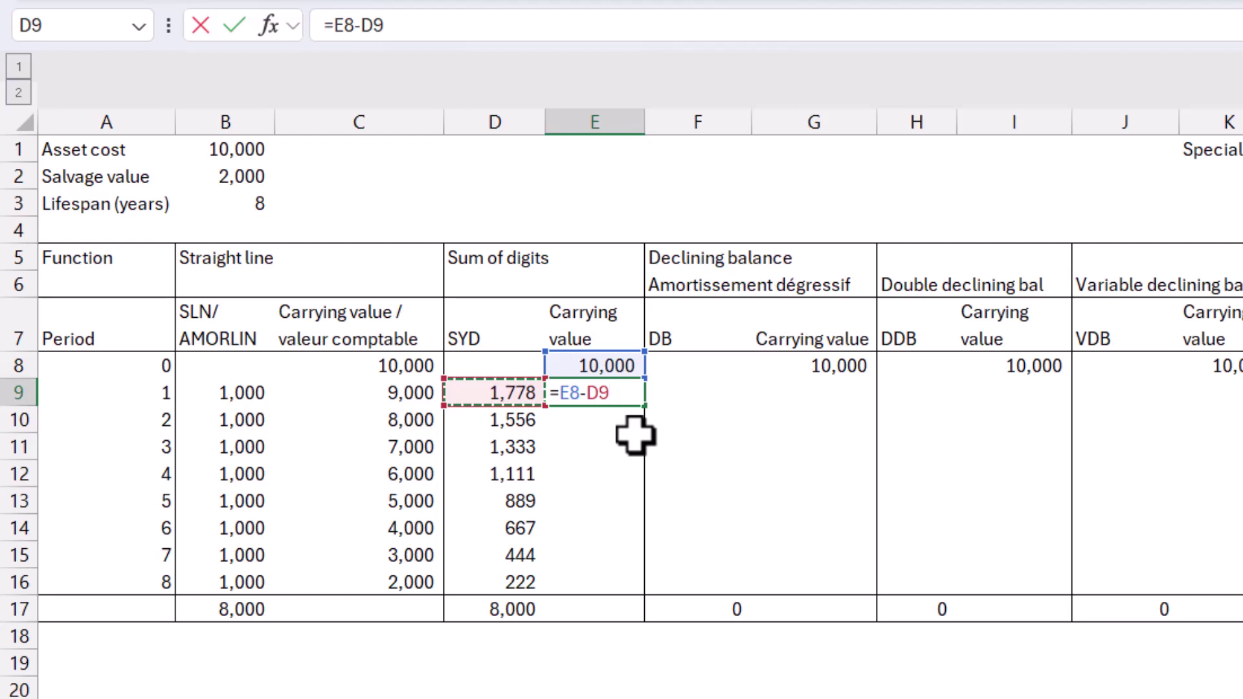
key("Return")
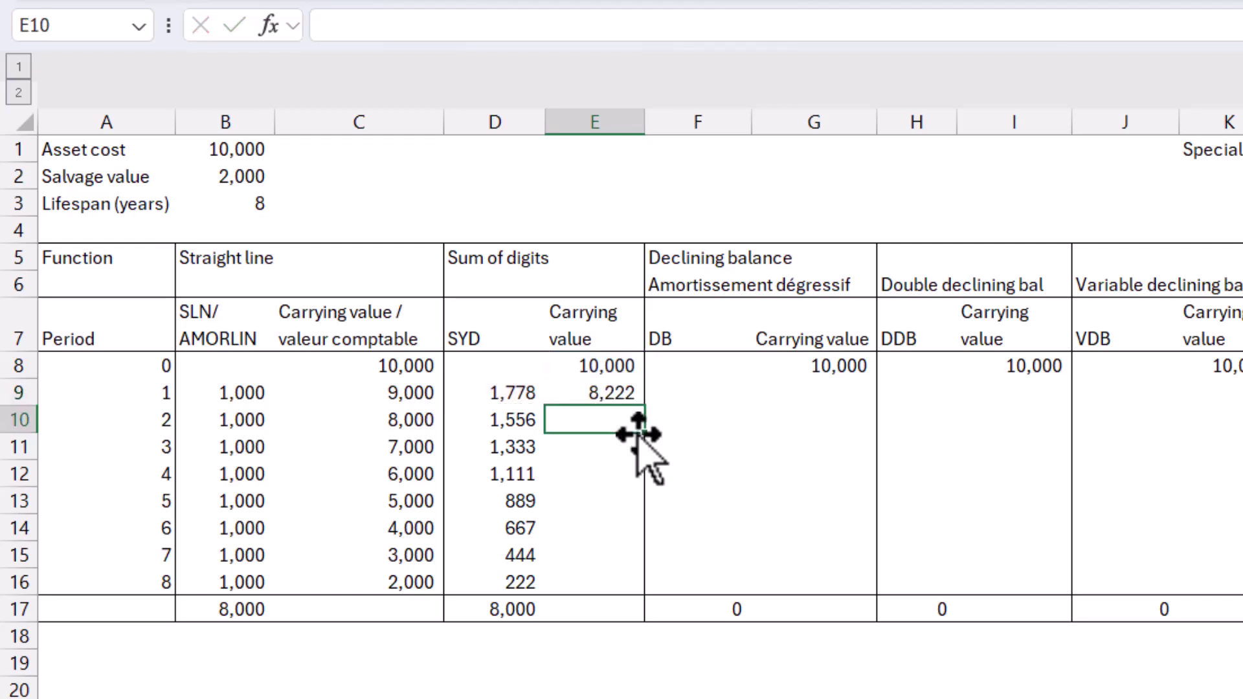
left_click(623, 393)
left_click_drag(645, 406, 621, 583)
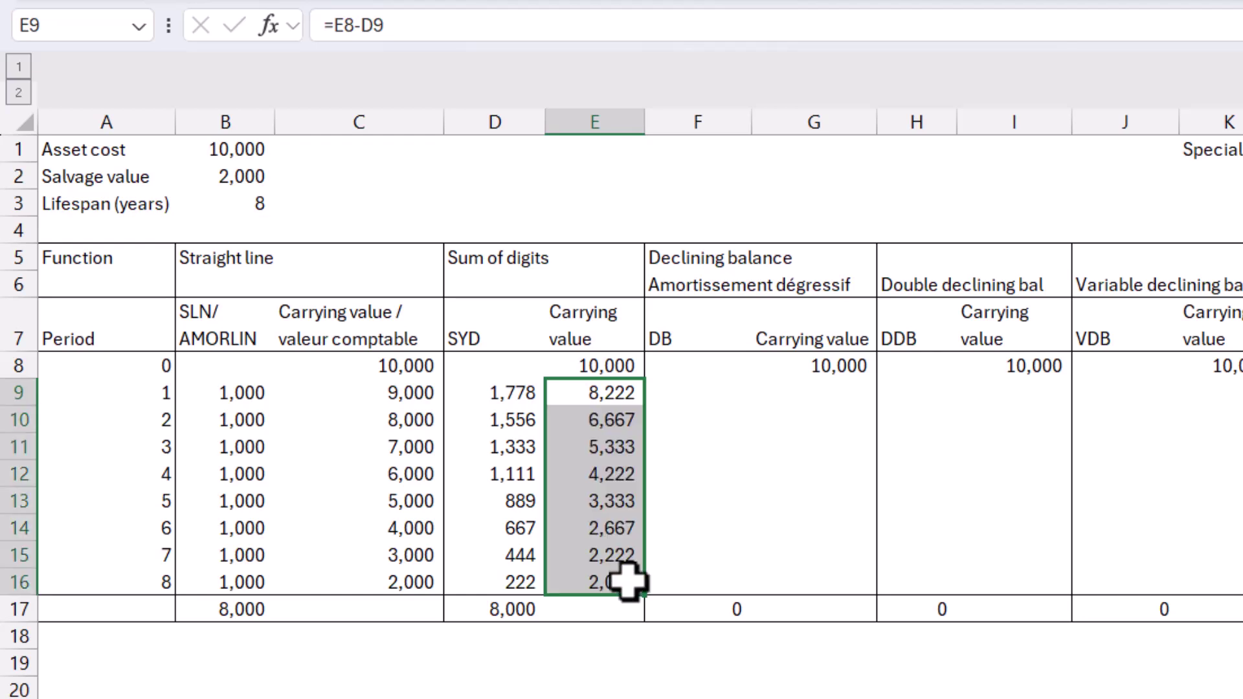
left_click(701, 399)
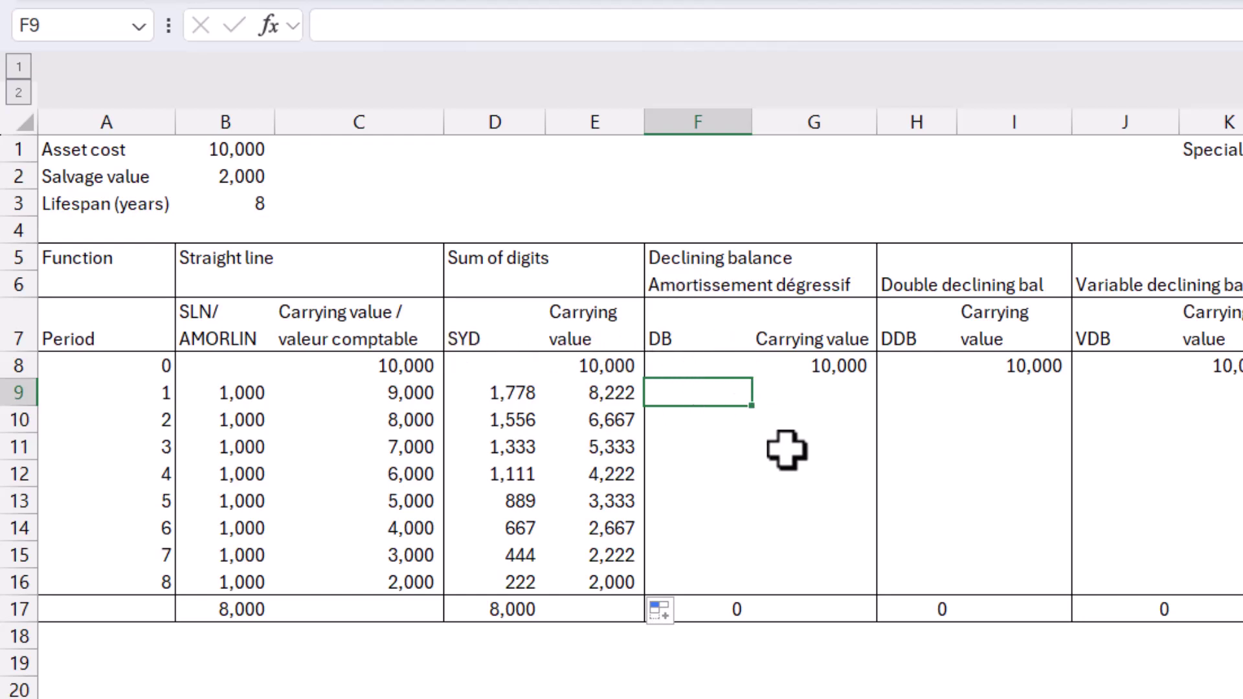
Step: Enter =DB($B$1,$B$2,$B$3,A9) in F9 for period 1 declining-balance depreciation
type("db(")
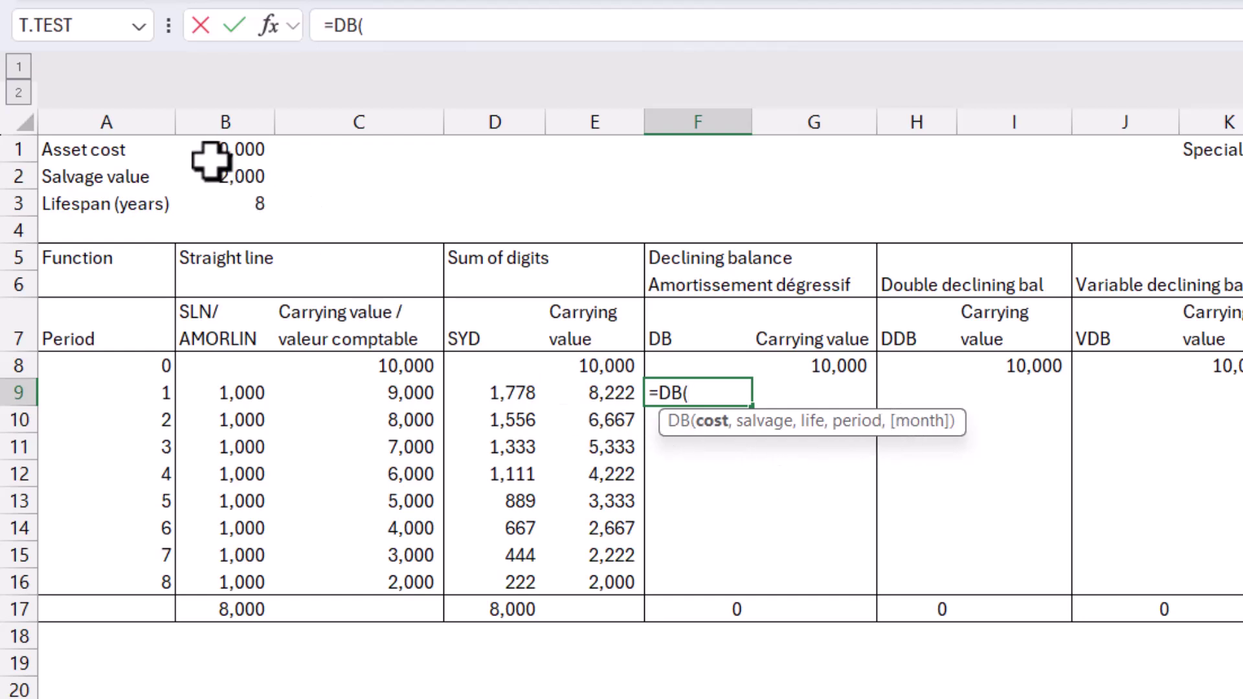
left_click(194, 152)
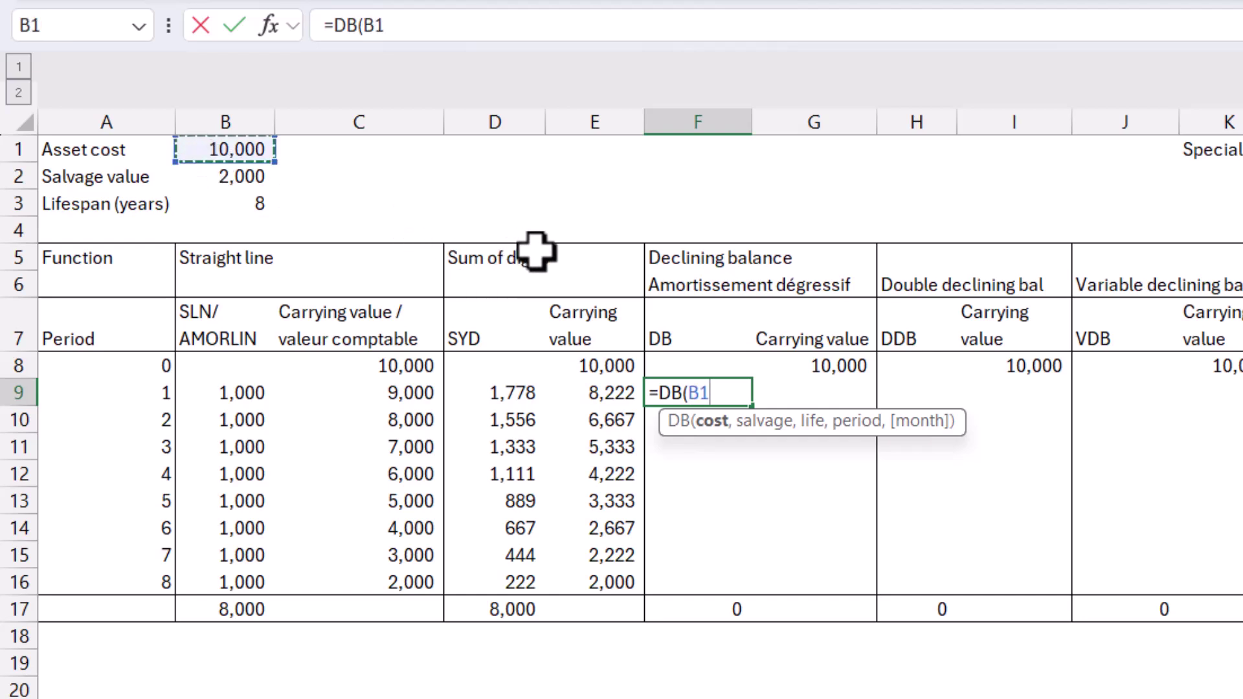
type(".")
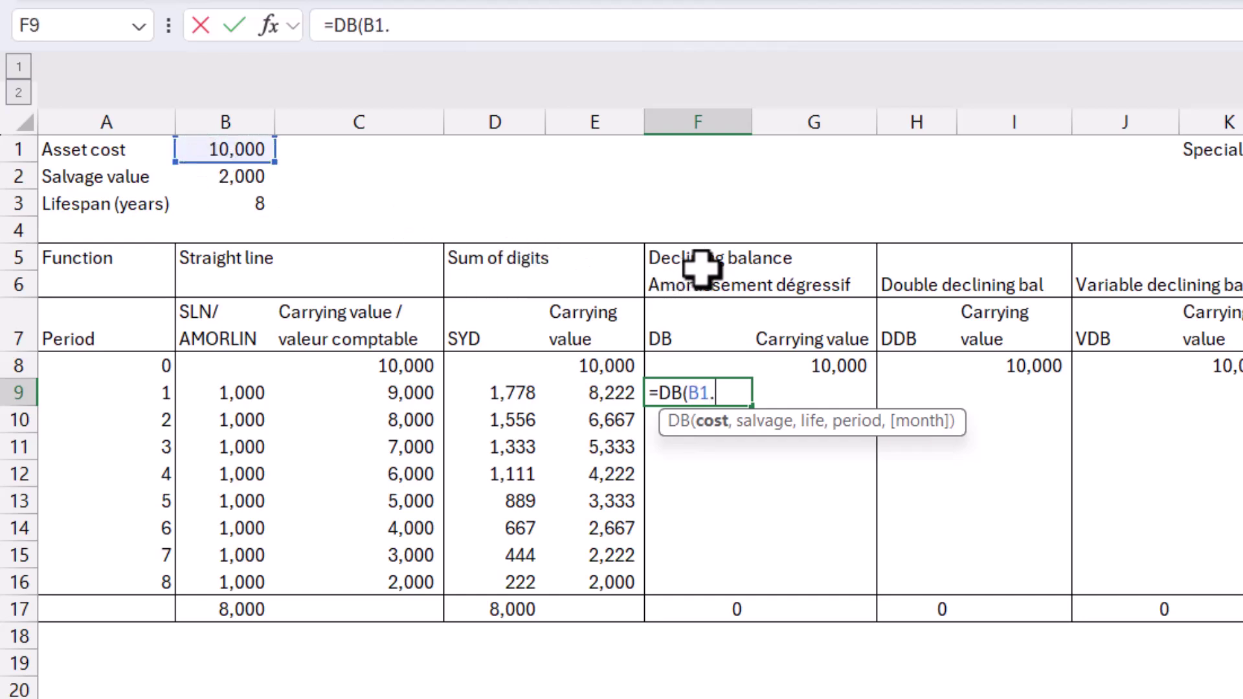
key("BackSpace")
type(",")
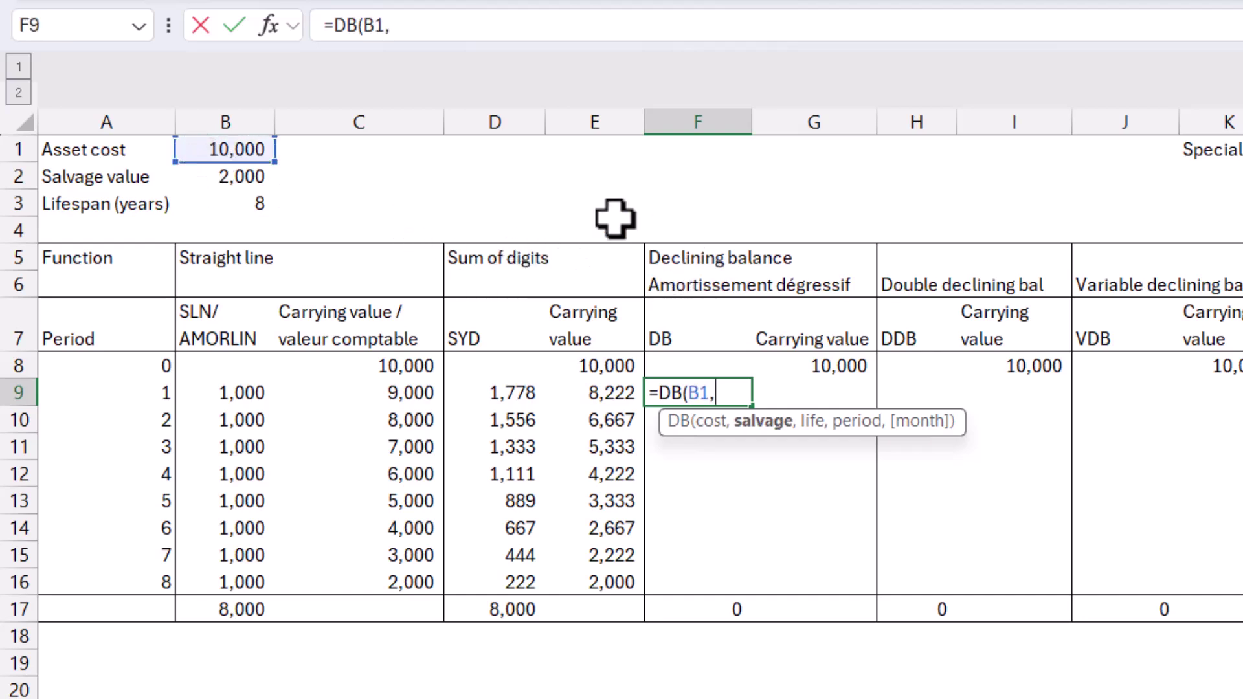
left_click(232, 180)
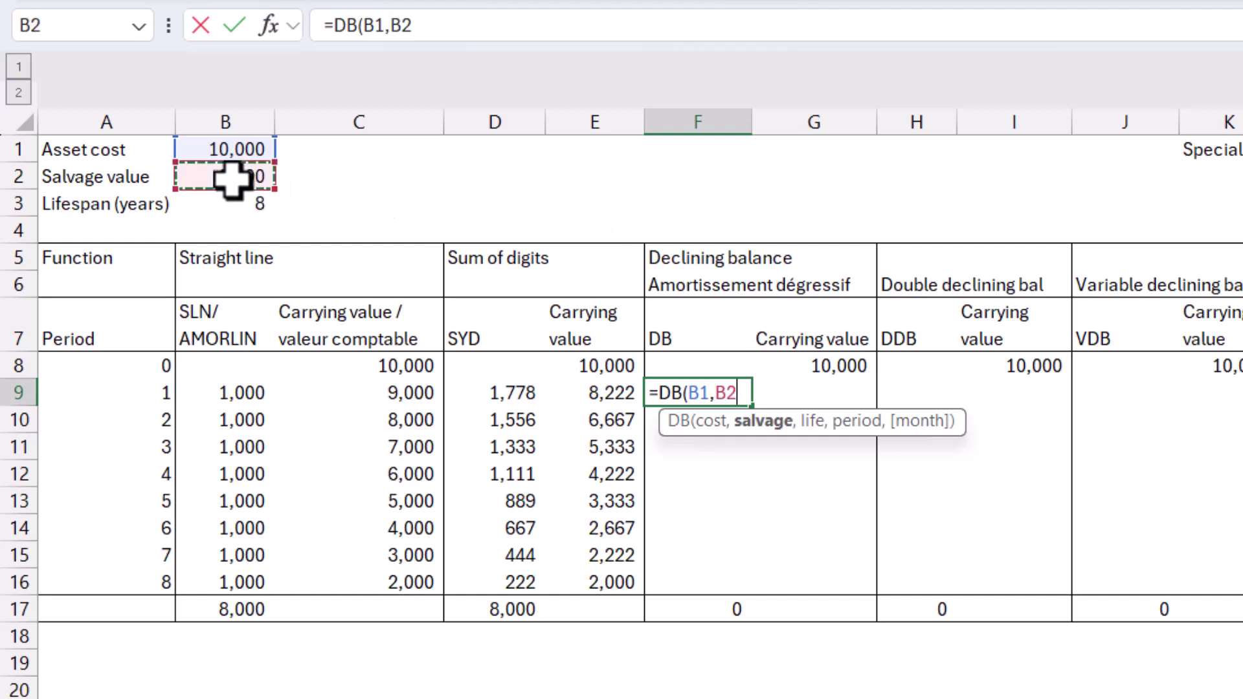
key("F4")
type(",")
left_click(230, 203)
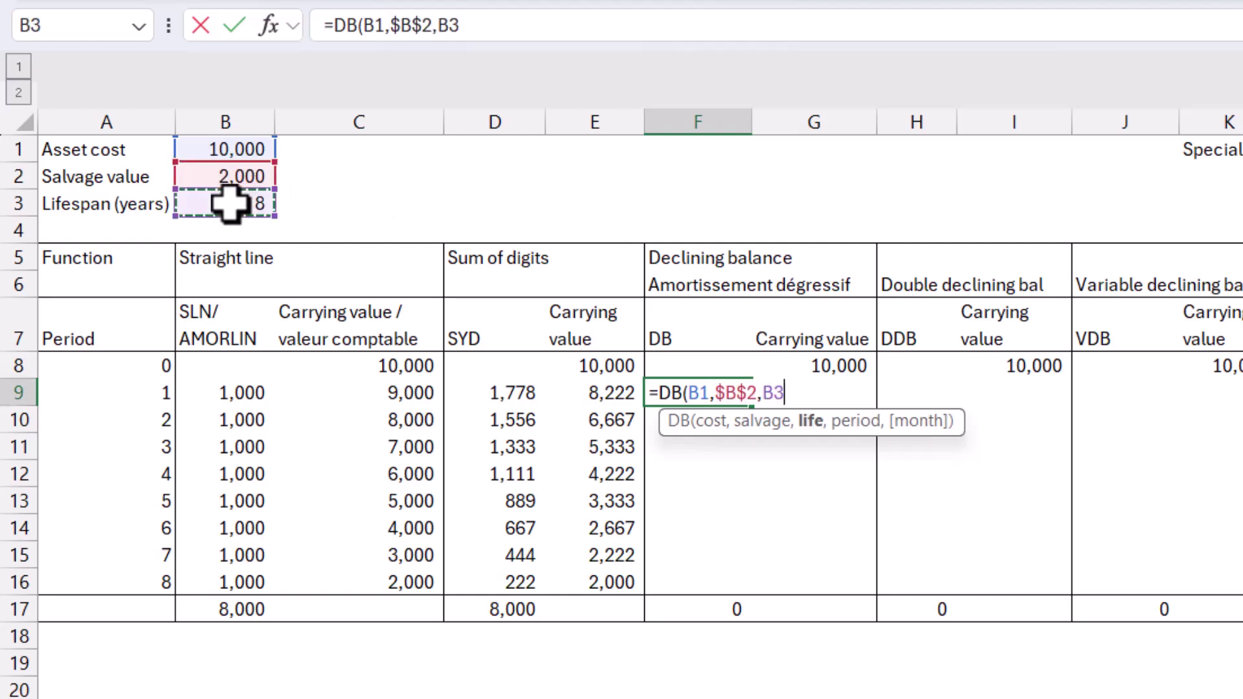
key("F4")
type(",")
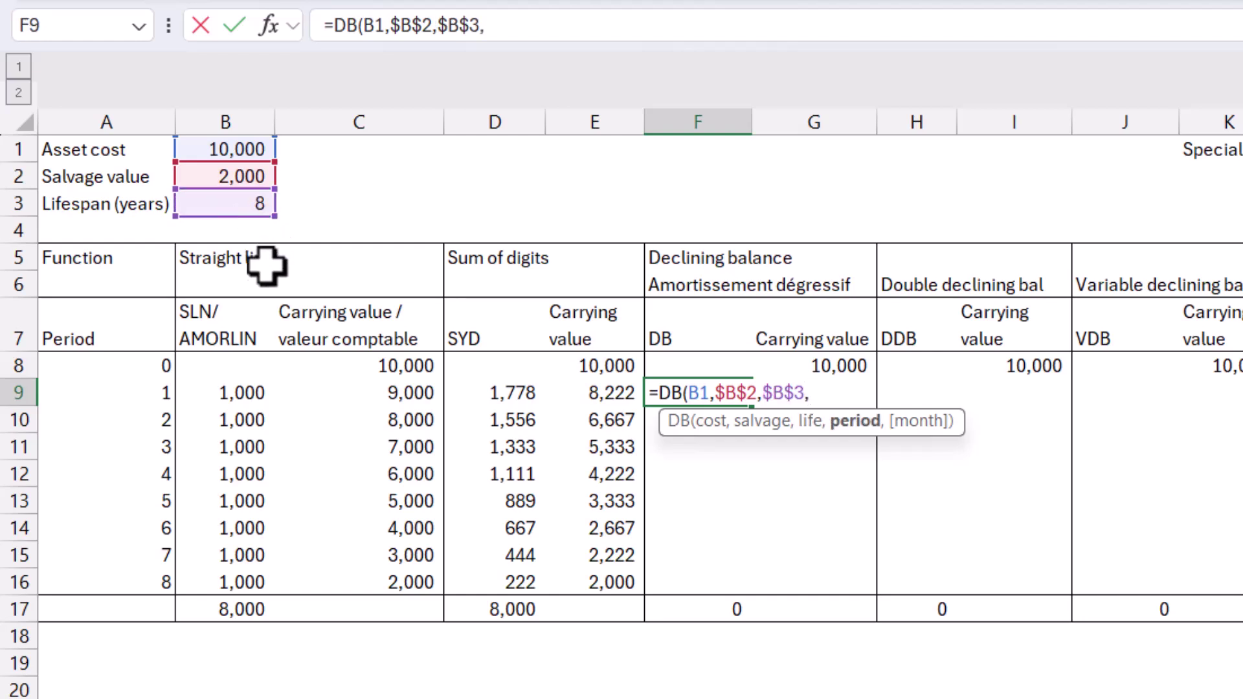
left_click(134, 394)
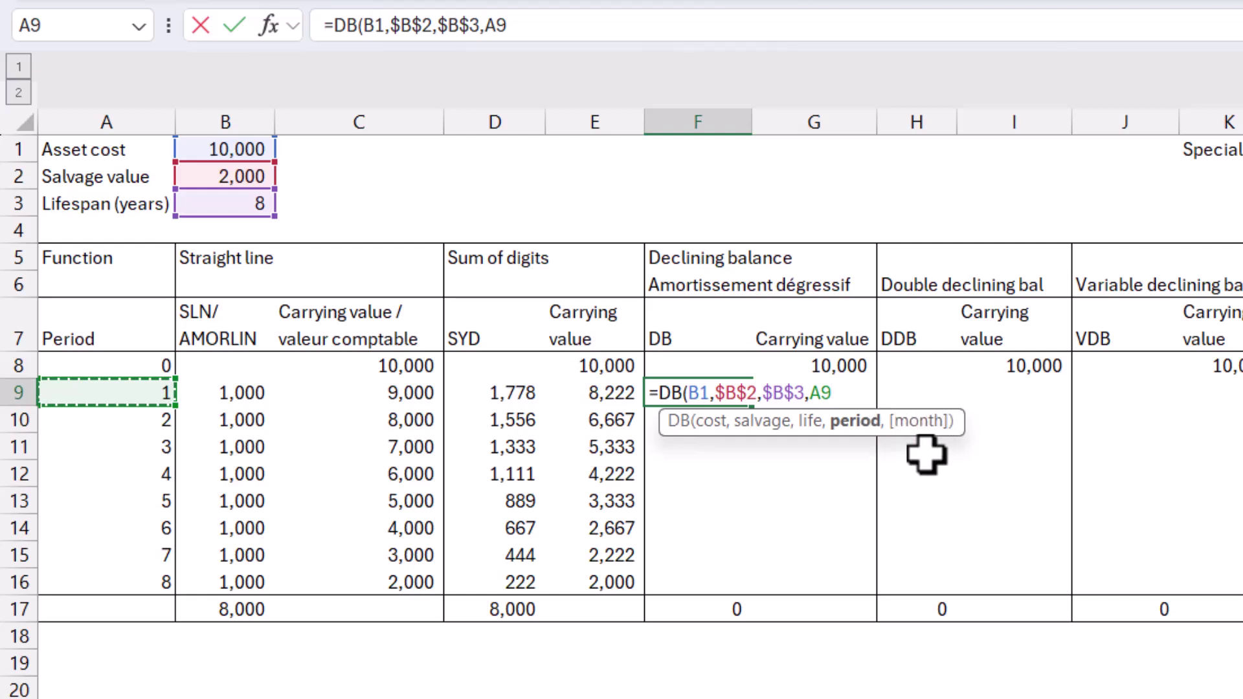
double_click(688, 393)
key("F4")
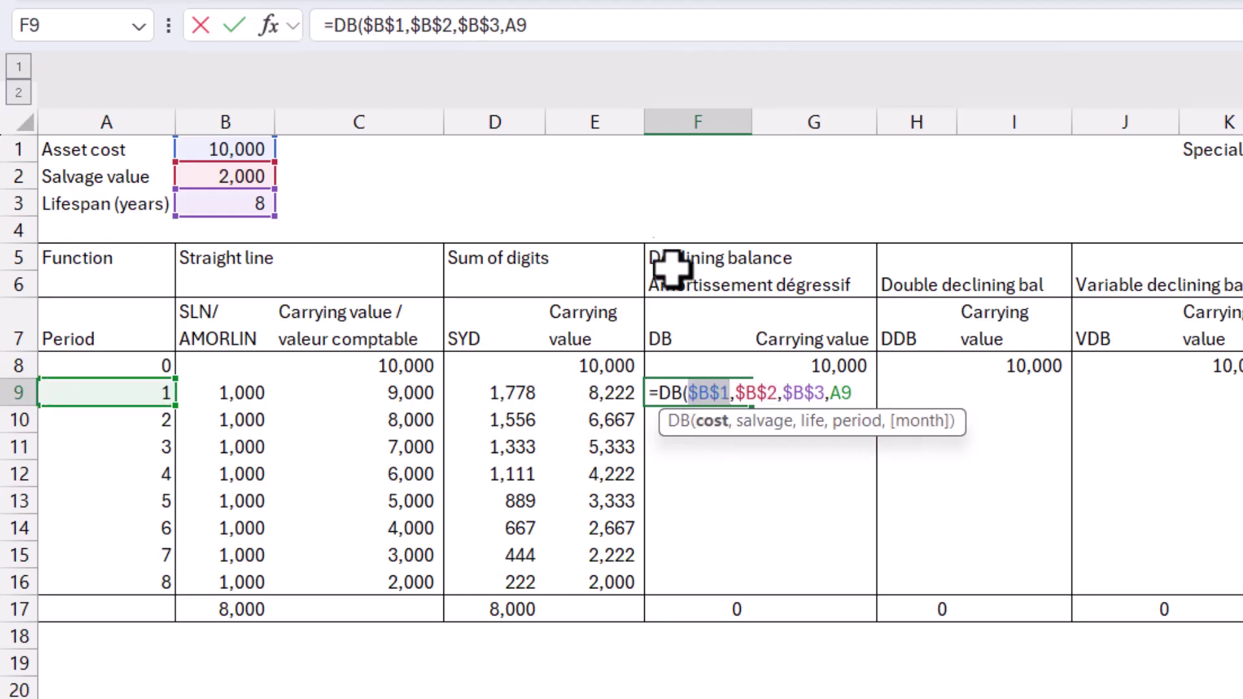
left_click(565, 30)
type(")")
key("ctrl+Return")
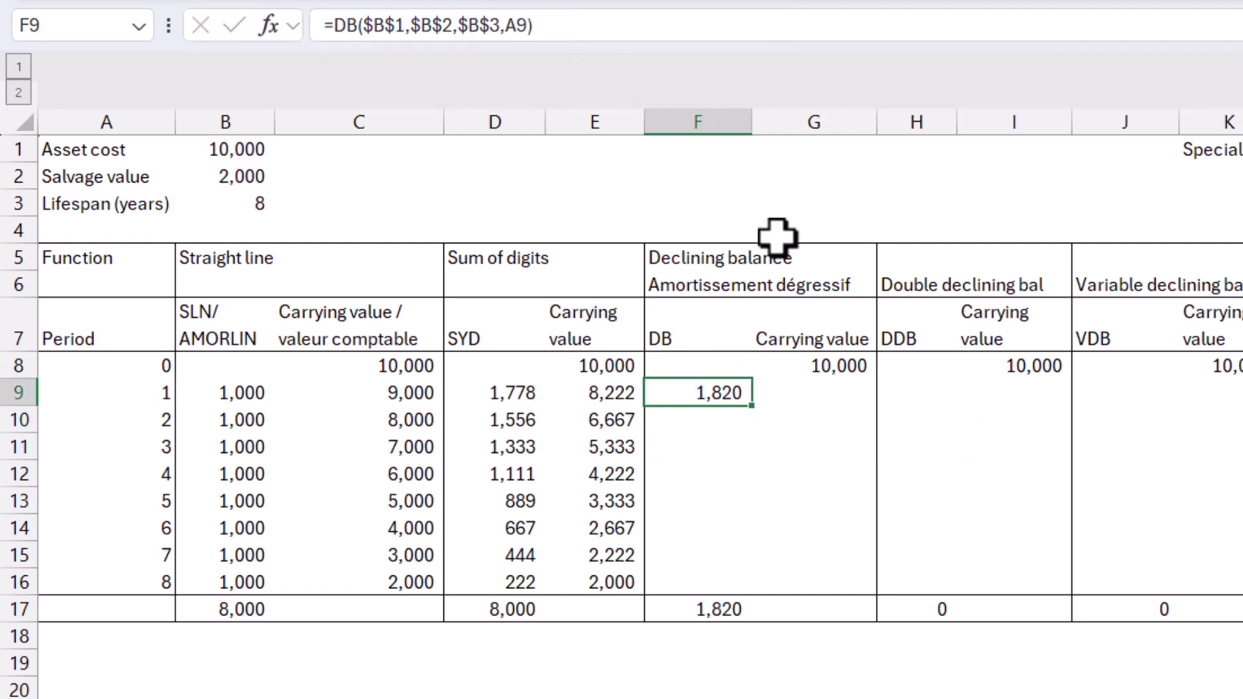
Step: Fill DB down to period 8 and add carrying values =G8-F9, falling 8,180 to 2,005
double_click(753, 406)
left_click(826, 412)
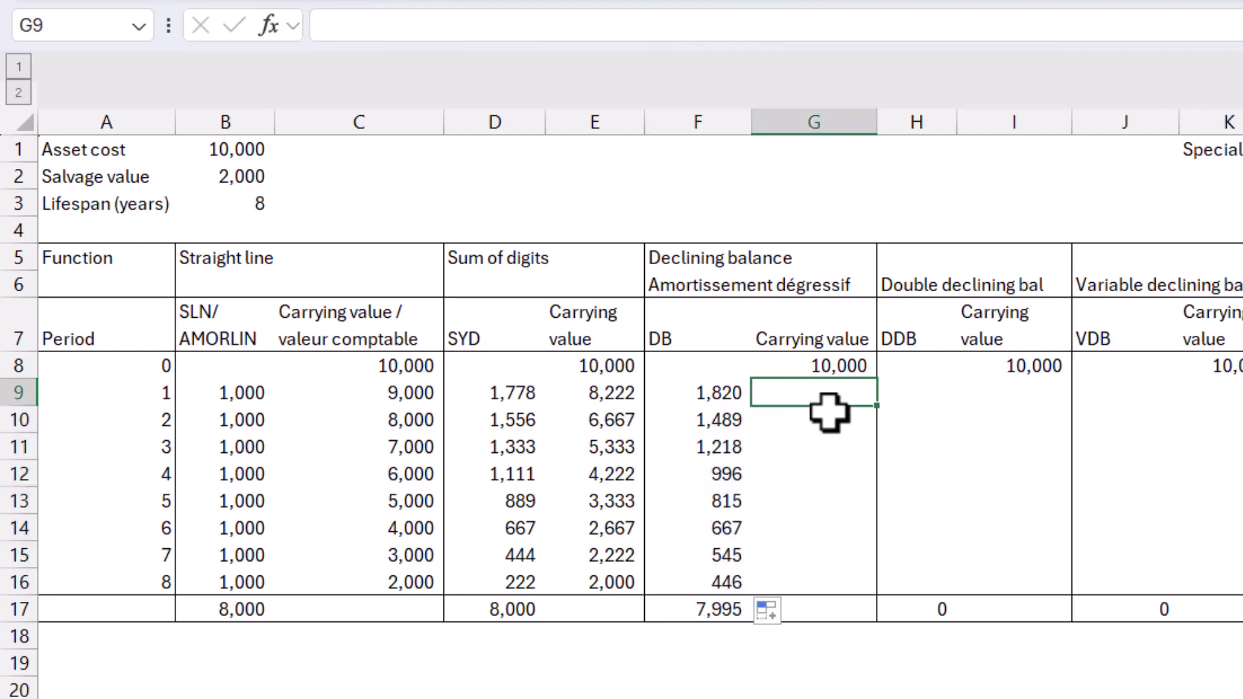
type("=")
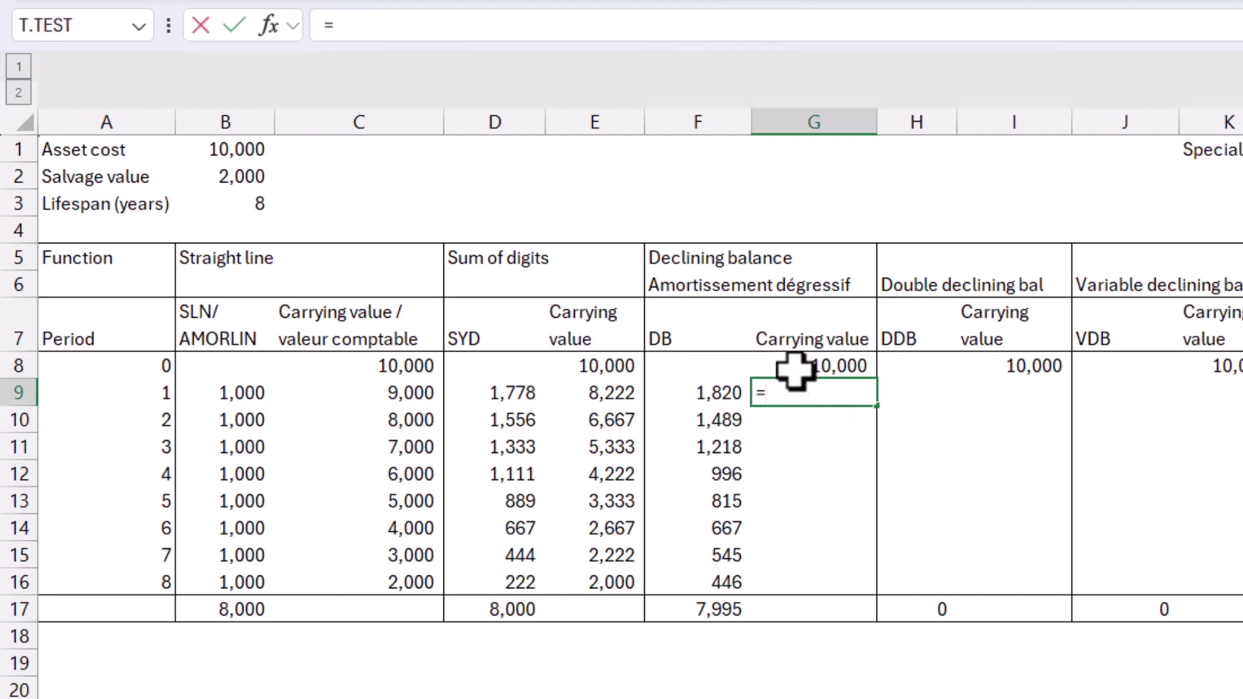
left_click(791, 364)
type("-")
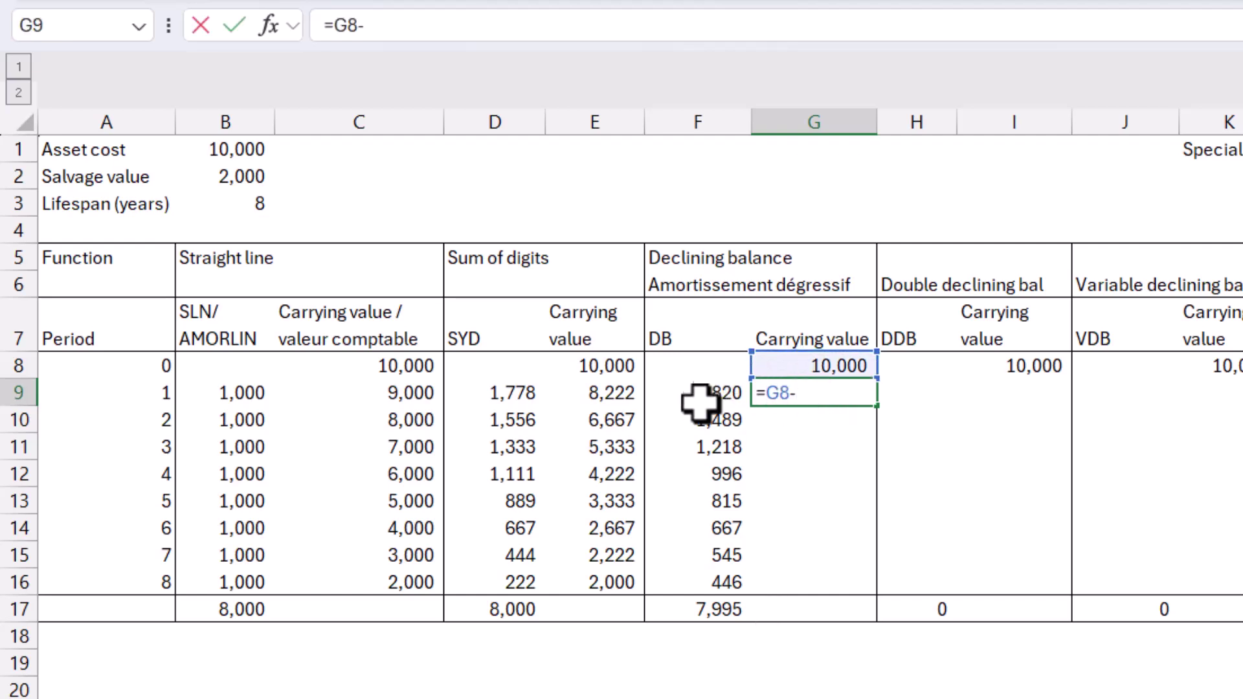
left_click(701, 397)
key("ctrl+Return")
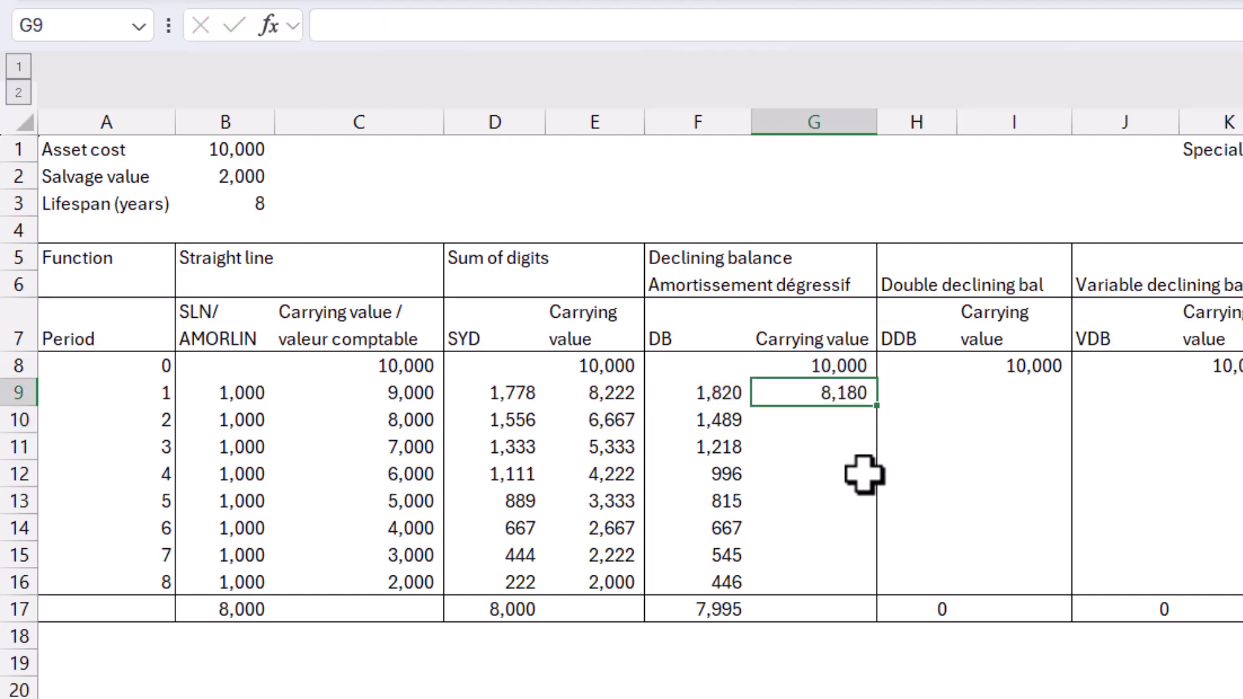
double_click(877, 404)
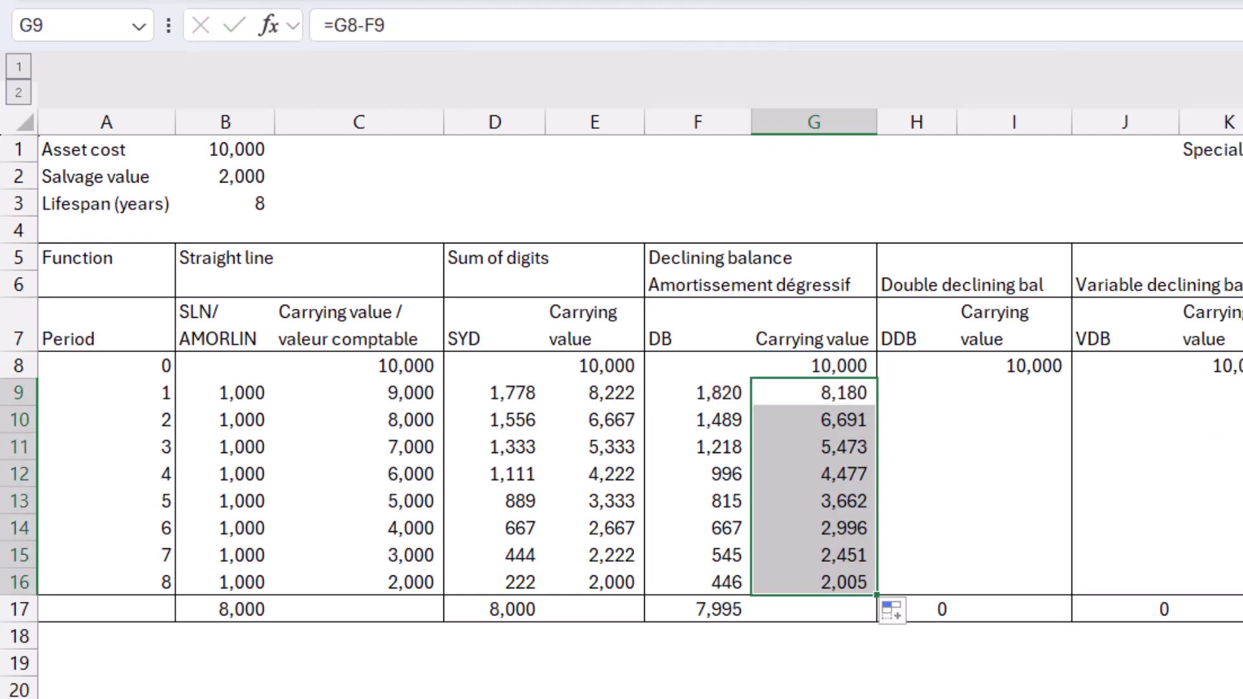
Step: Enter ratio =G9/G8 in Q9 and fill to Q16, showing 0.818 per period
left_click(1240, 392)
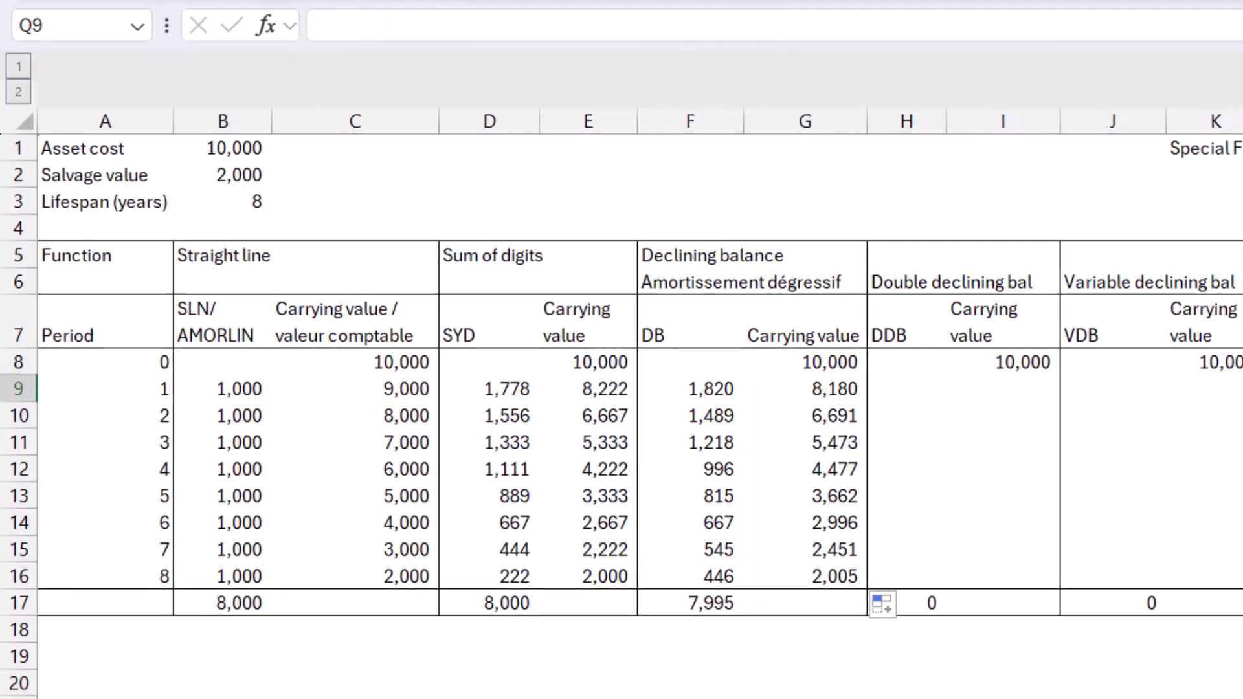
type("=")
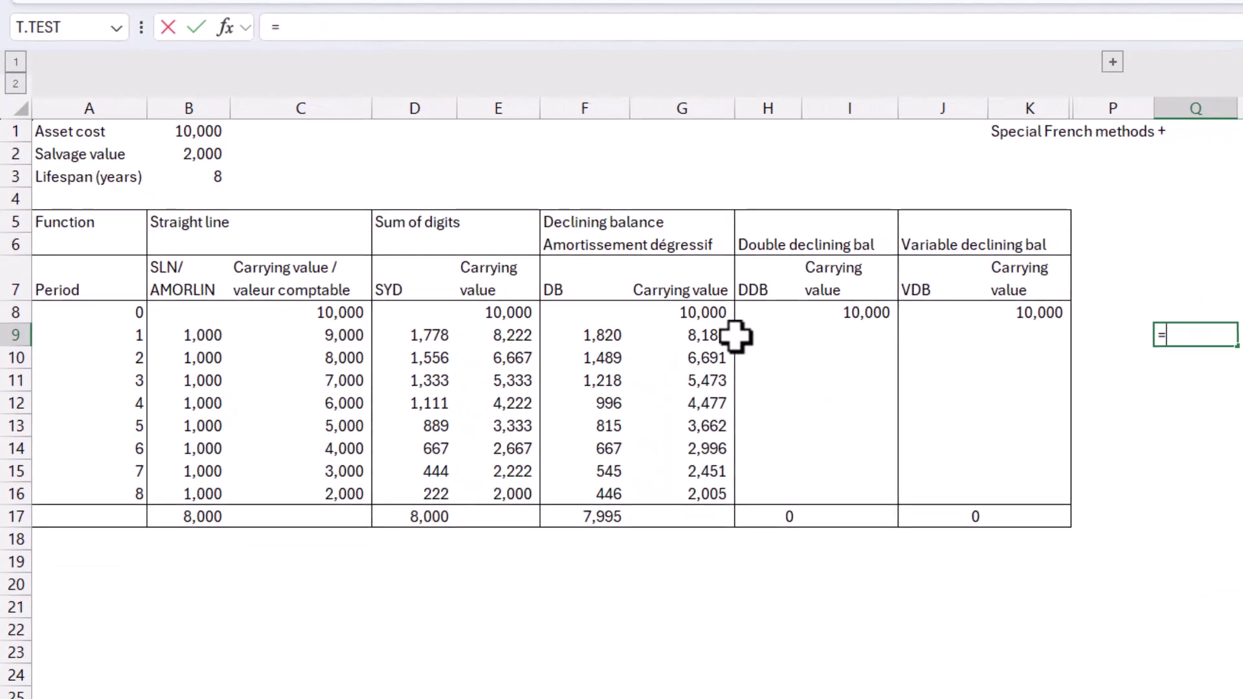
left_click(676, 336)
type("/")
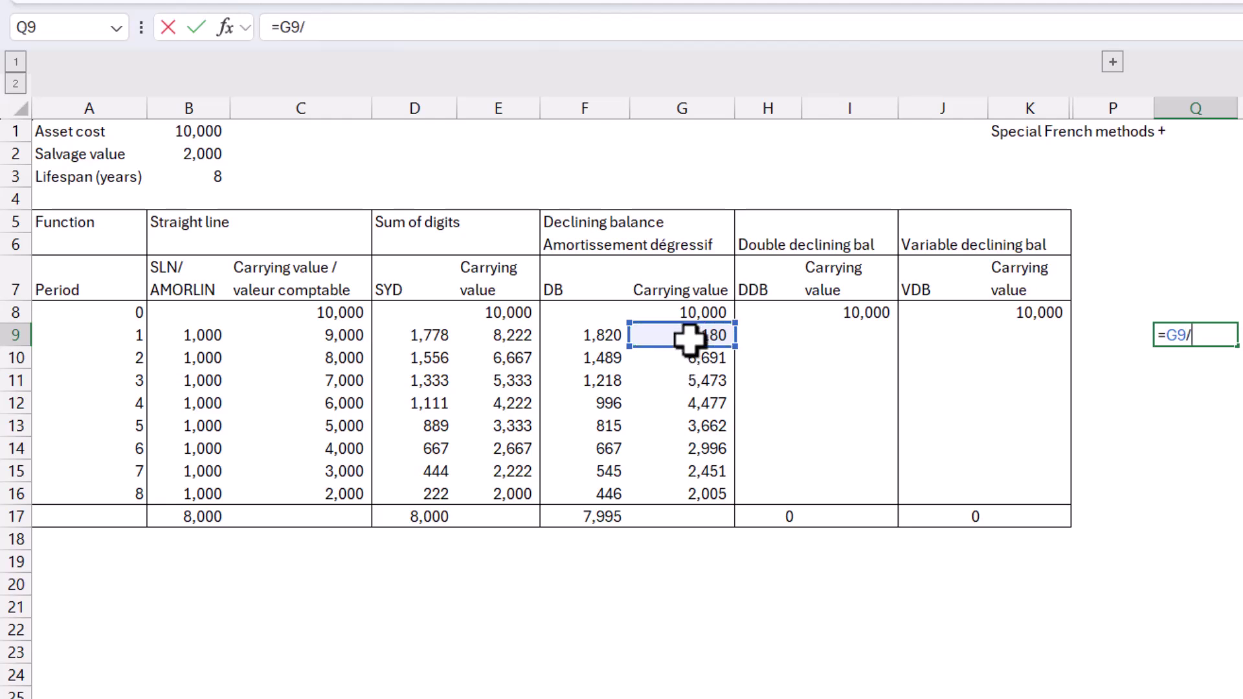
left_click(673, 311)
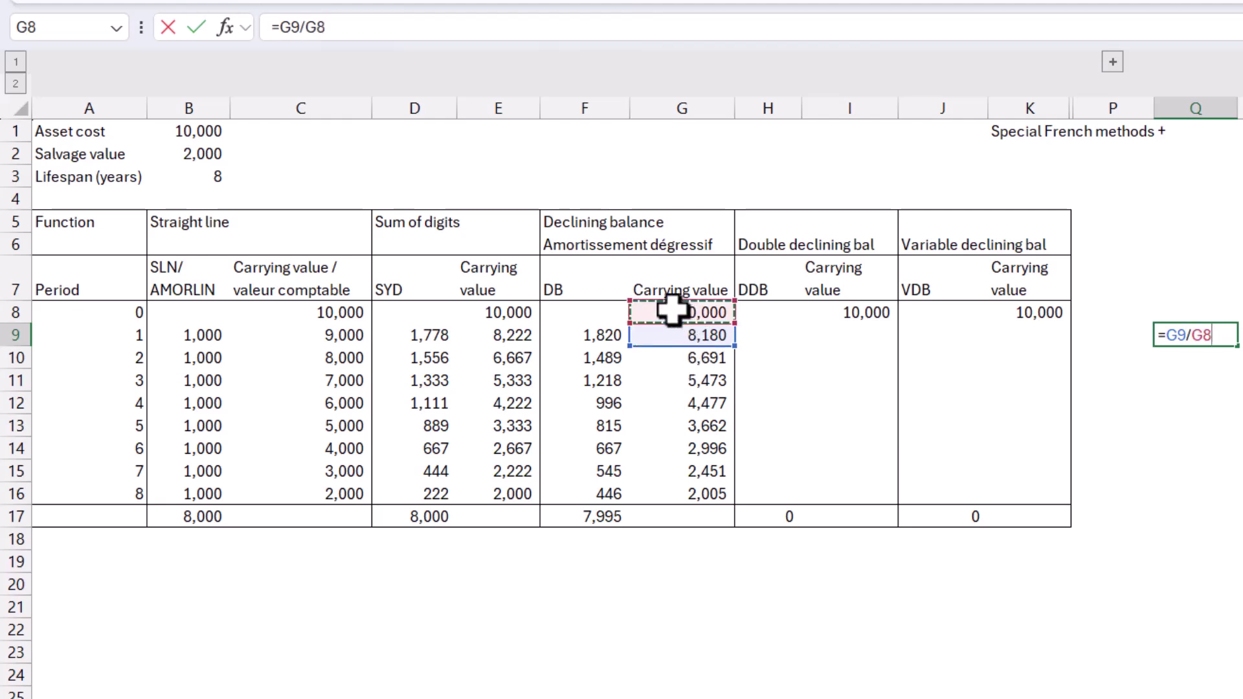
key("Return")
key("Up")
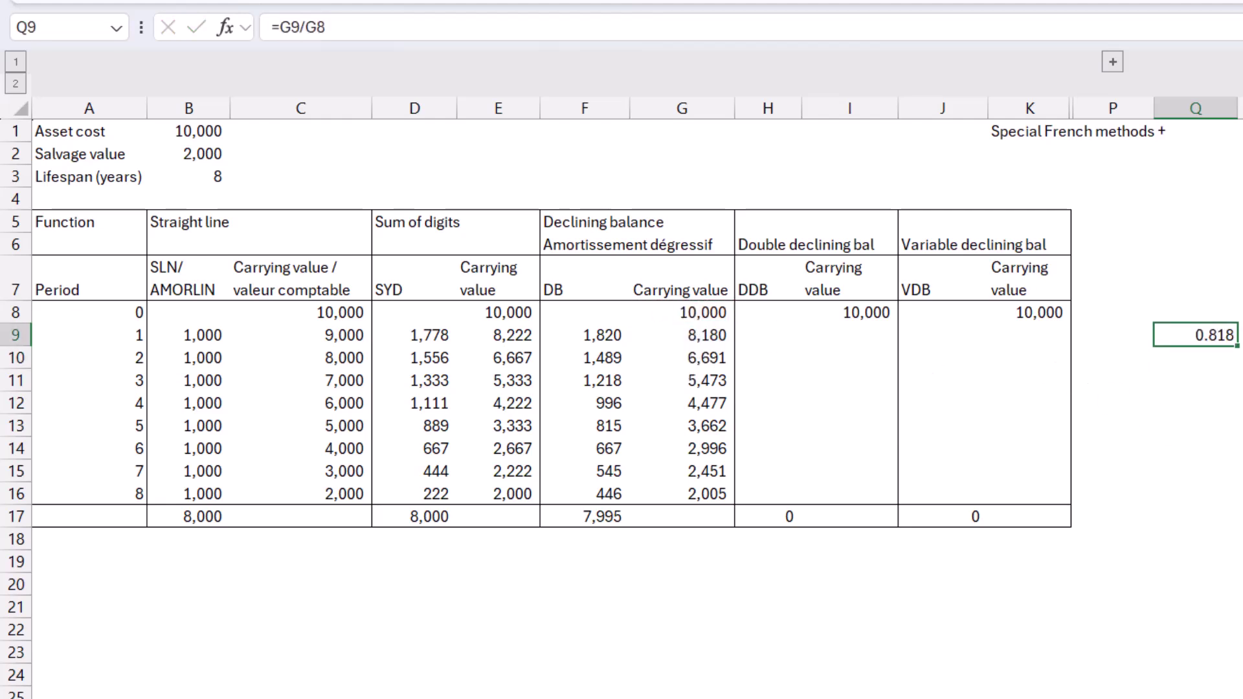
left_click_drag(1235, 348, 1224, 496)
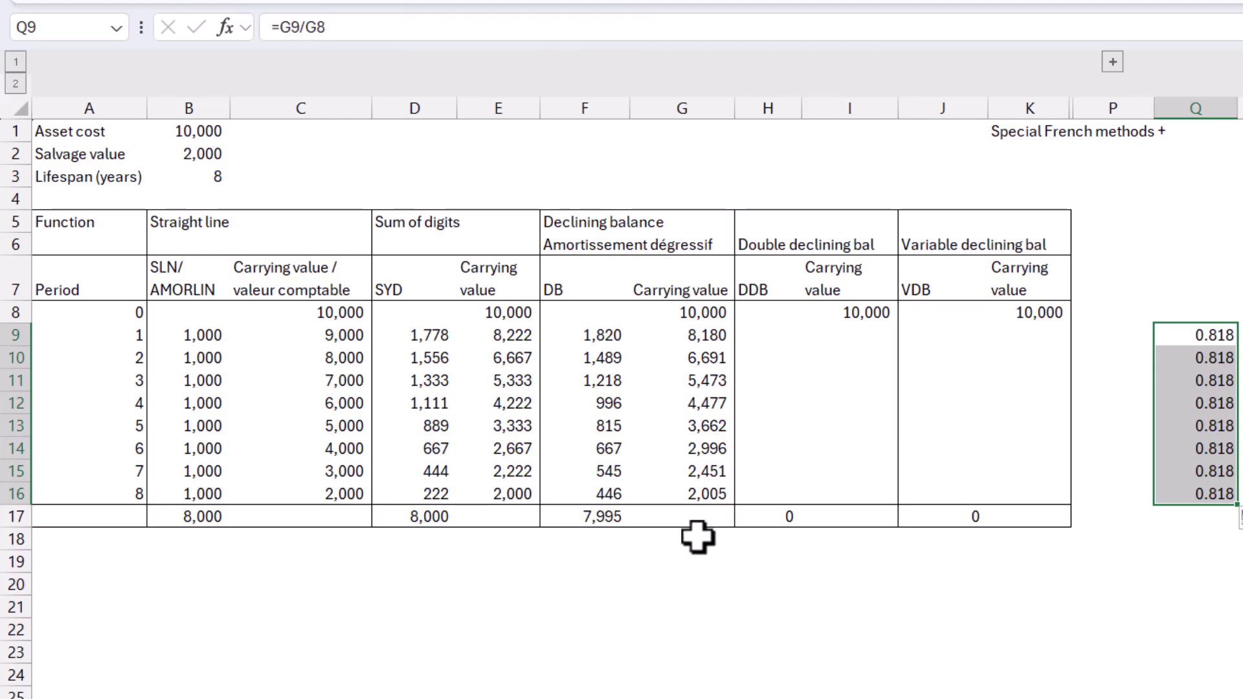
Step: Test salvage value 3,000 in B2, check the results, then undo back to 2,000
left_click(195, 158)
type("300")
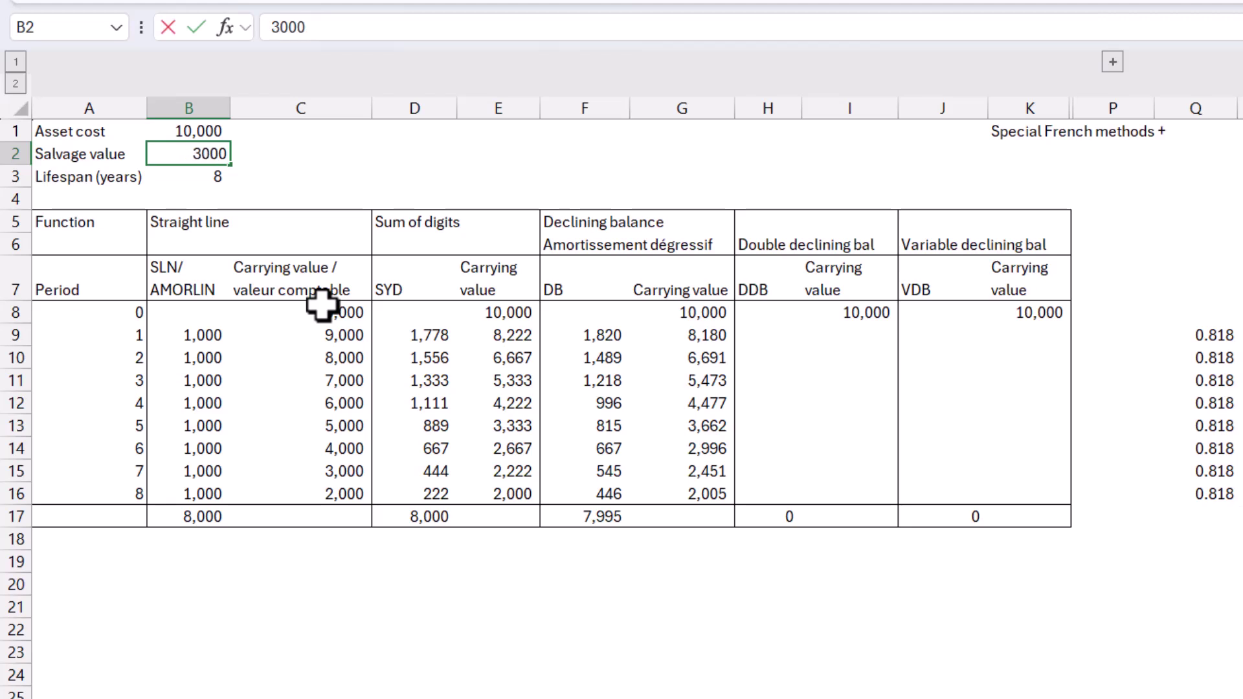
key("Return")
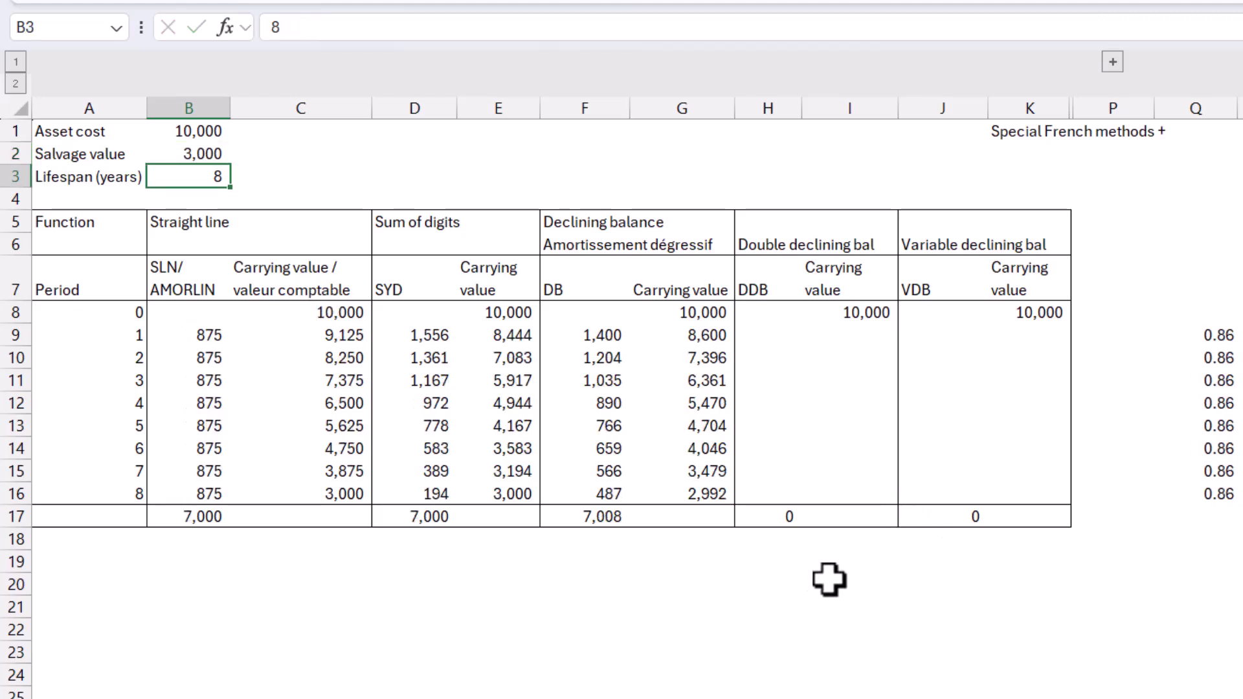
left_click(688, 498)
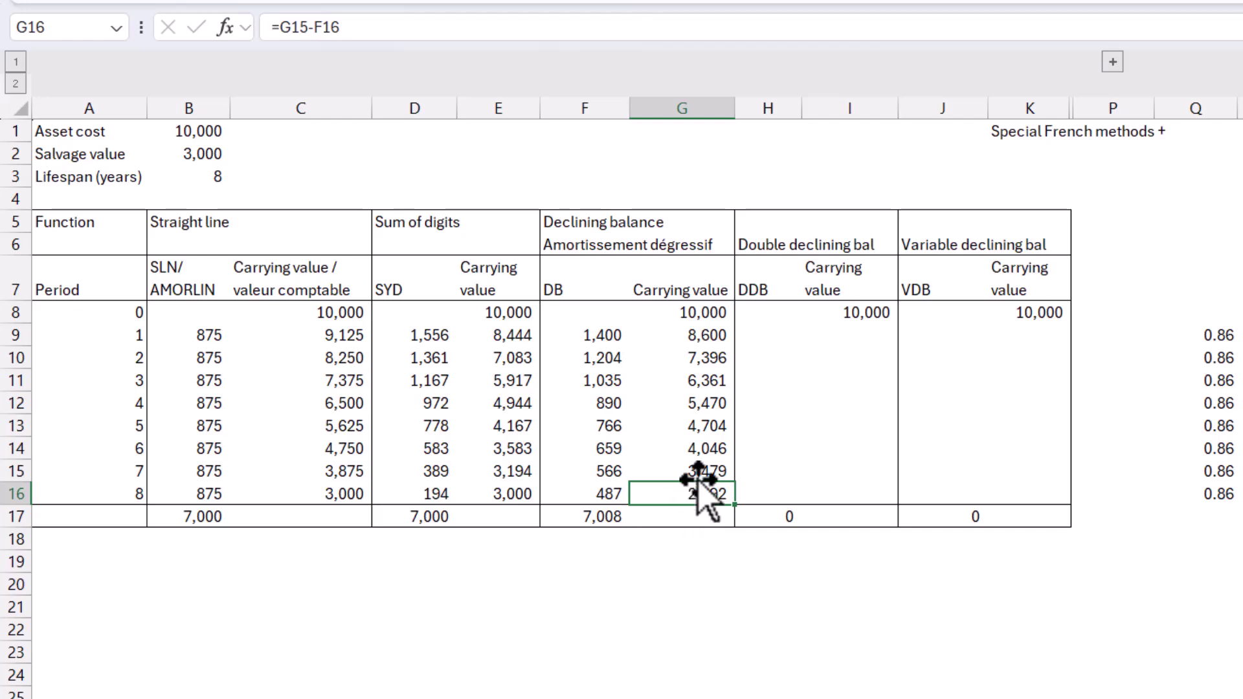
key("ctrl+z")
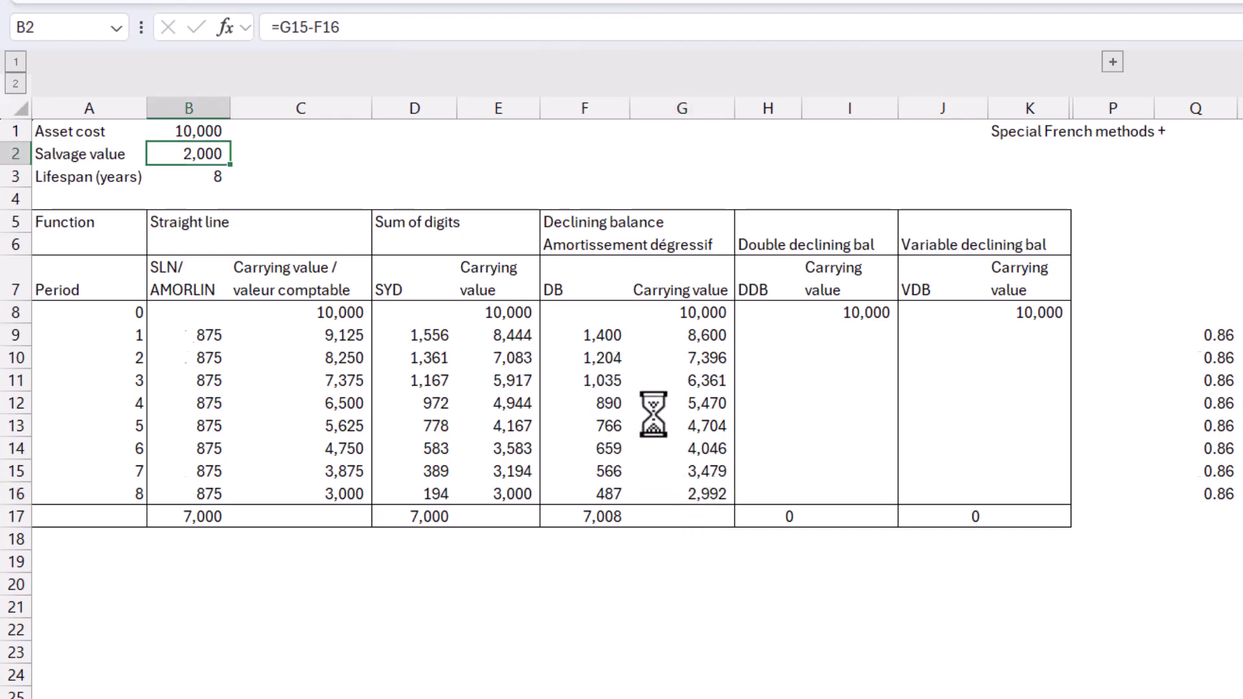
Step: Begin =DDB($B$1,$B$2,$B$3, in H9 with absolute cost, salvage and life references
left_click(769, 337)
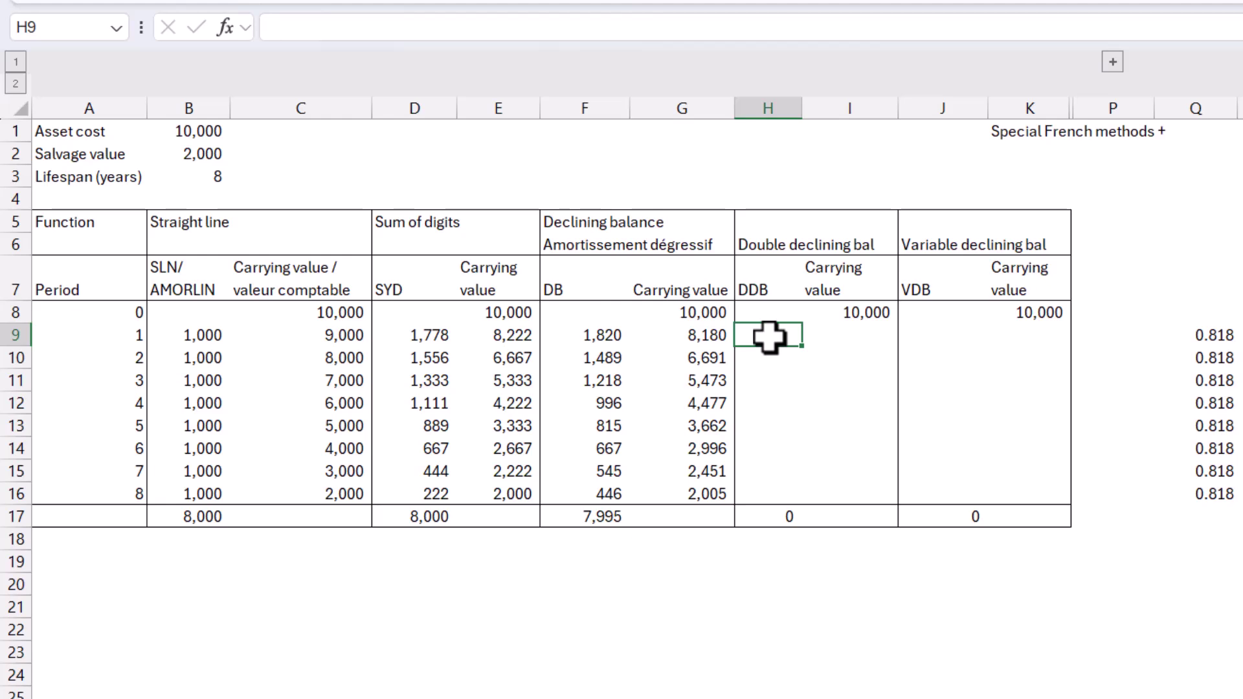
type("=ddb")
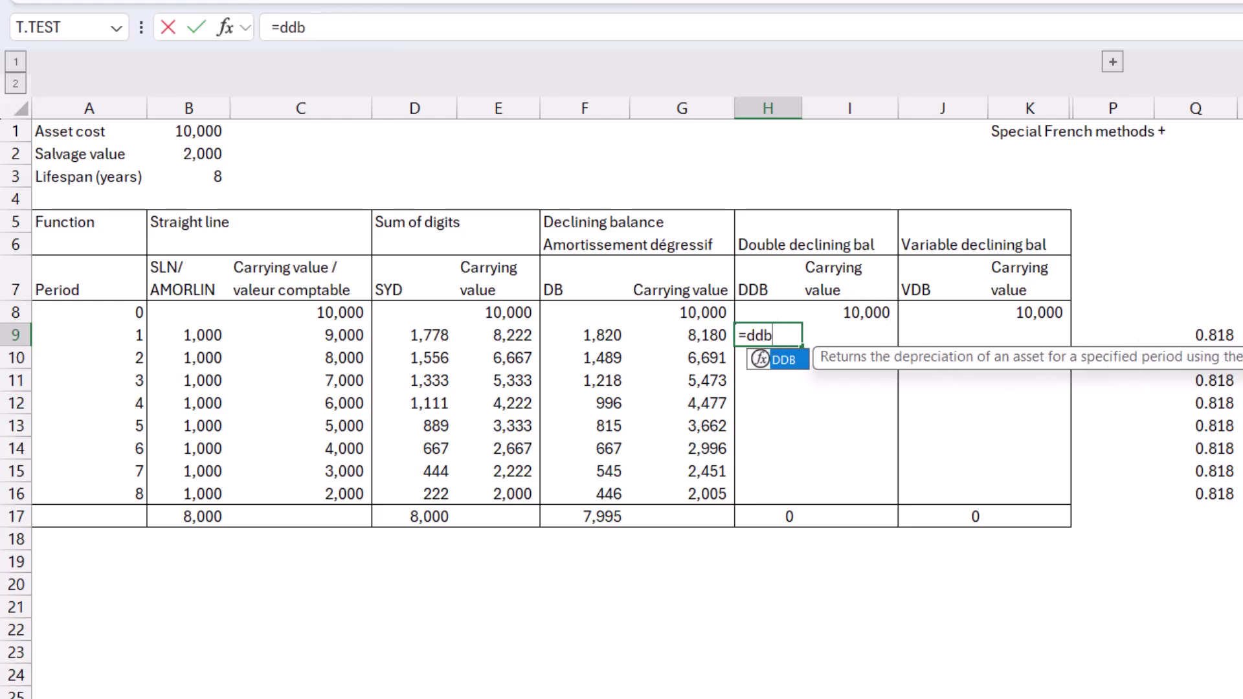
key("Tab")
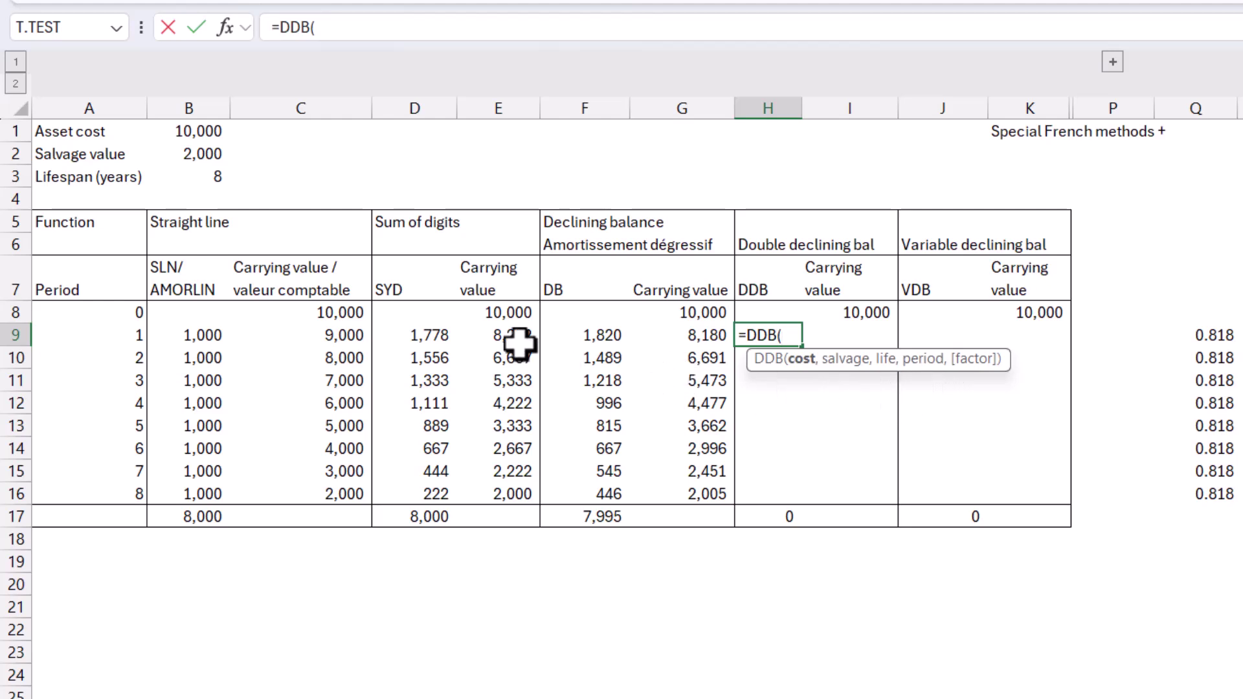
left_click(168, 135)
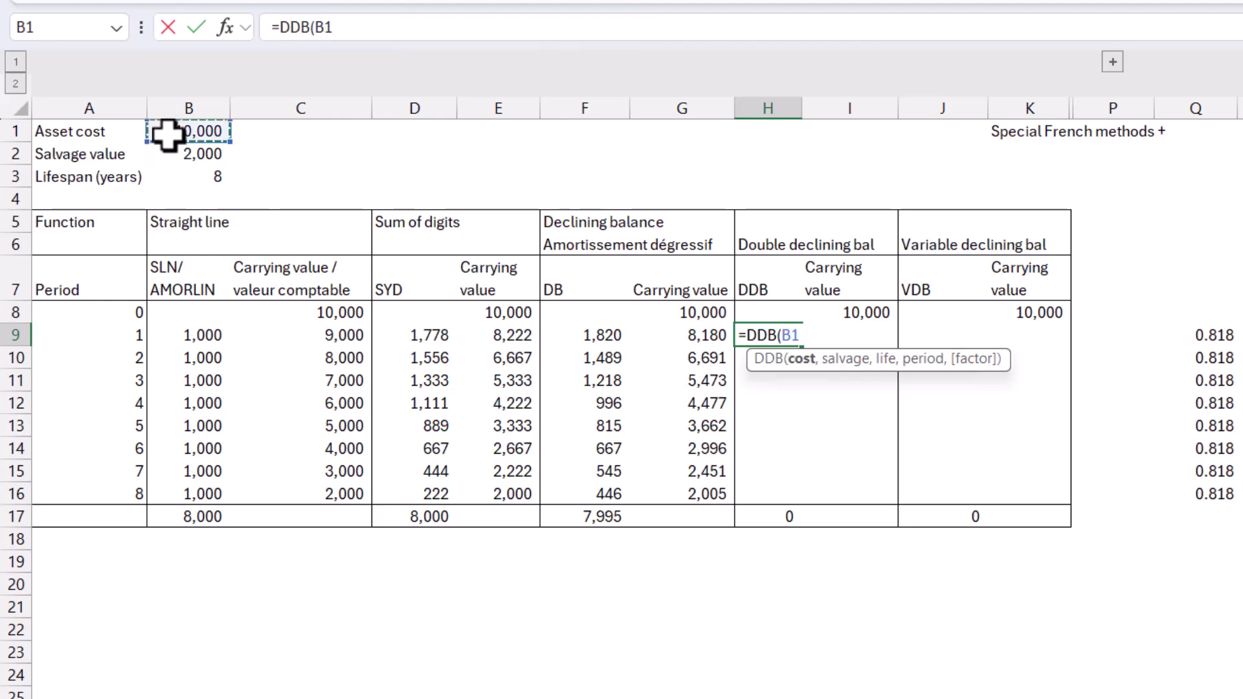
key("F4")
type(",")
left_click(167, 161)
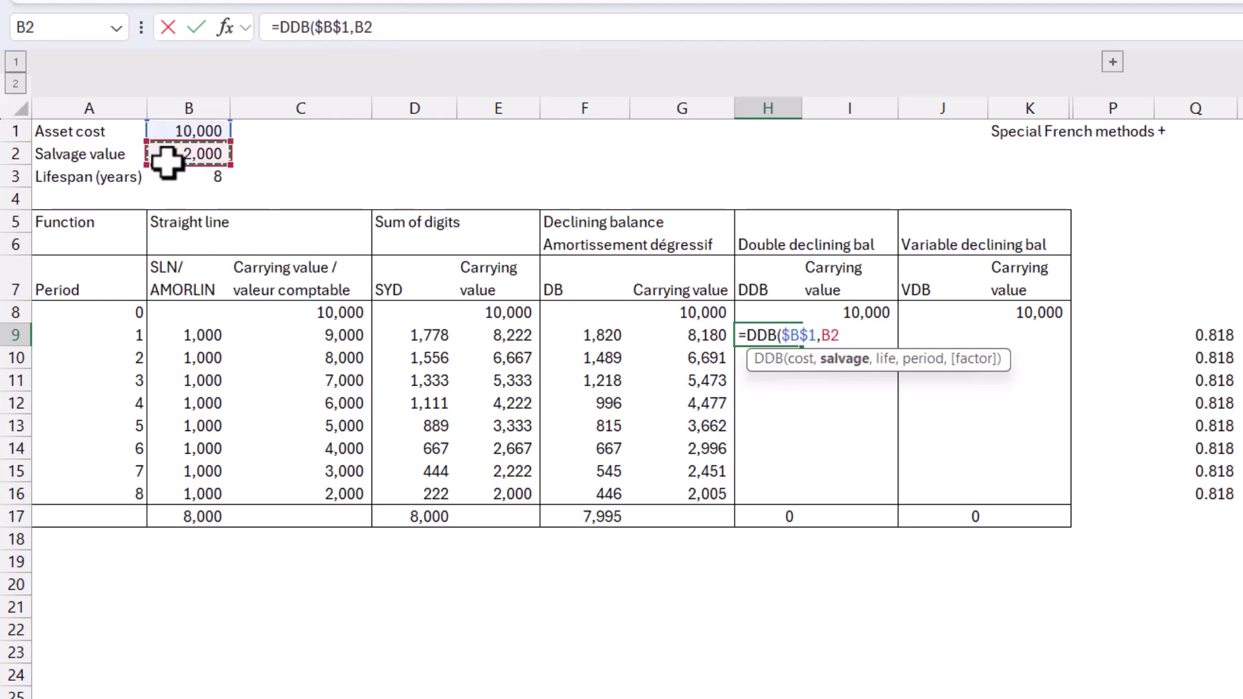
key("F4")
type(",")
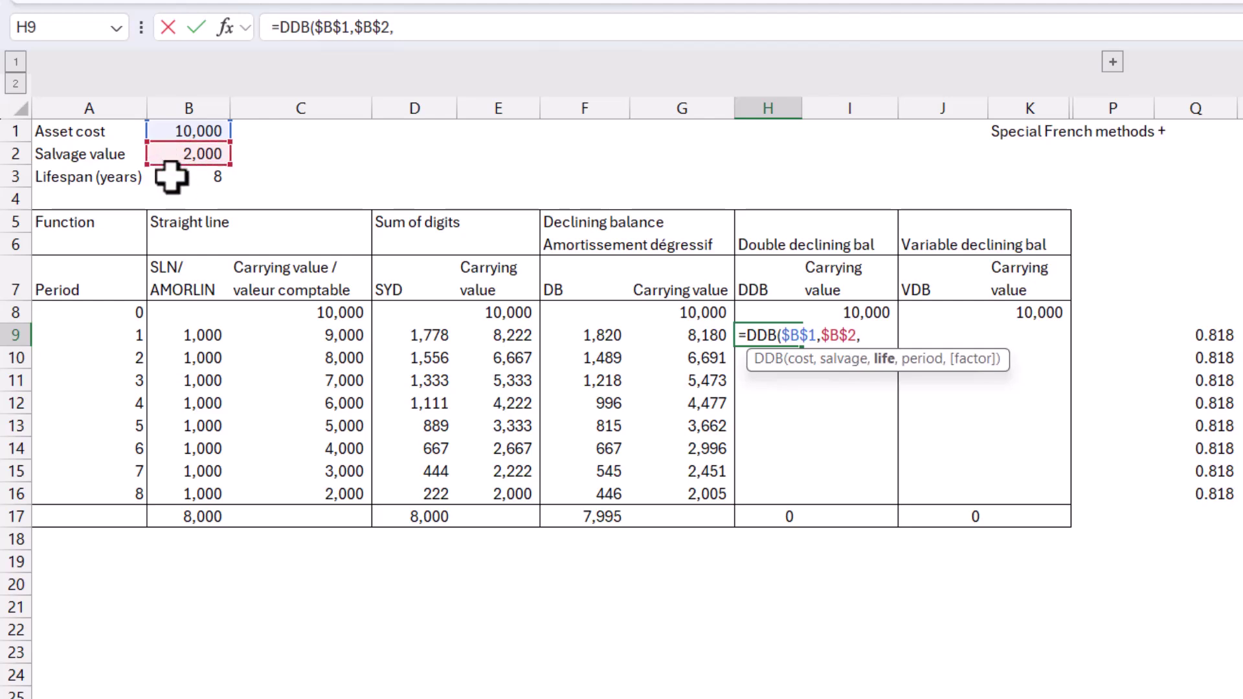
left_click(169, 176)
key("F4")
type(",")
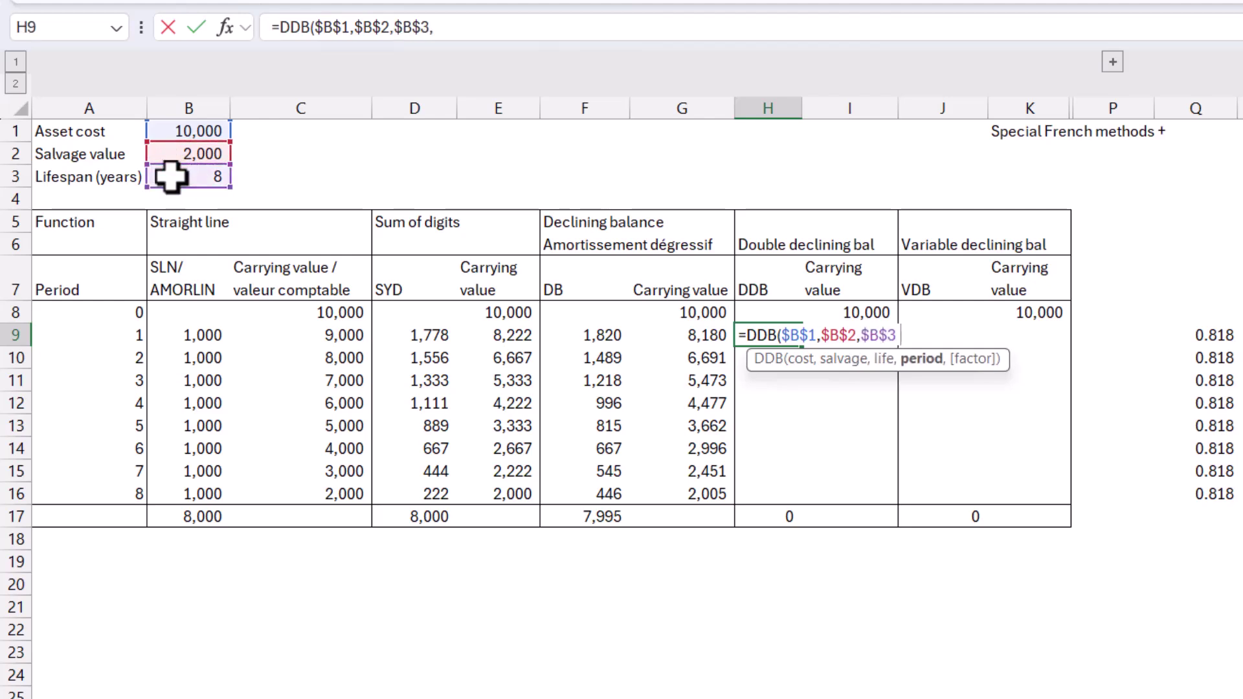
Step: Add period A9 and factor 1.5, then fill the DDB formula to H16, totalling 8,000
left_click(71, 341)
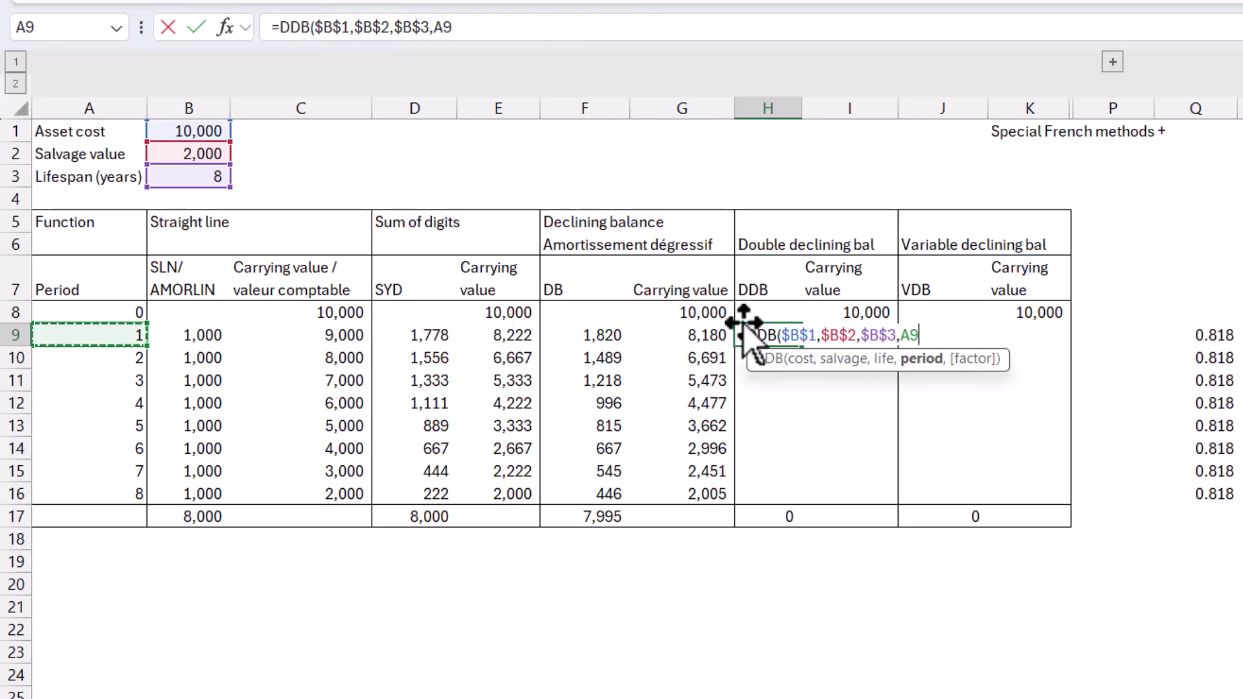
type(",1.5")
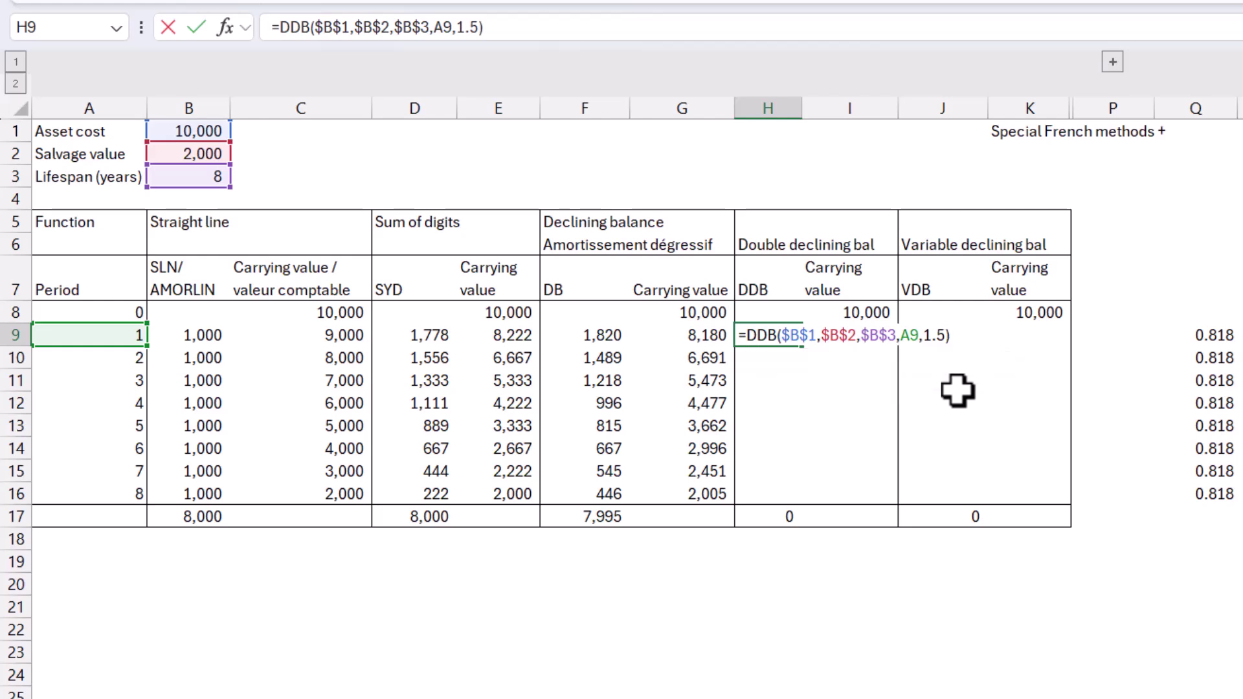
key("Return")
key("Up")
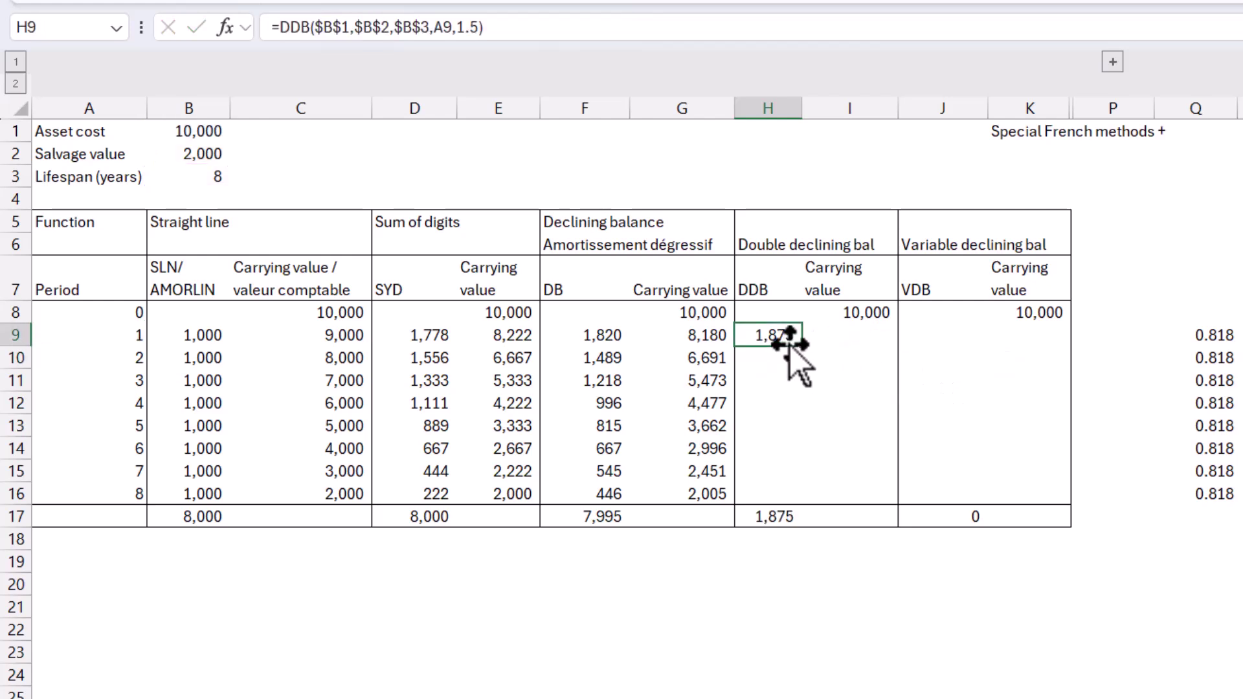
left_click_drag(801, 367, 790, 498)
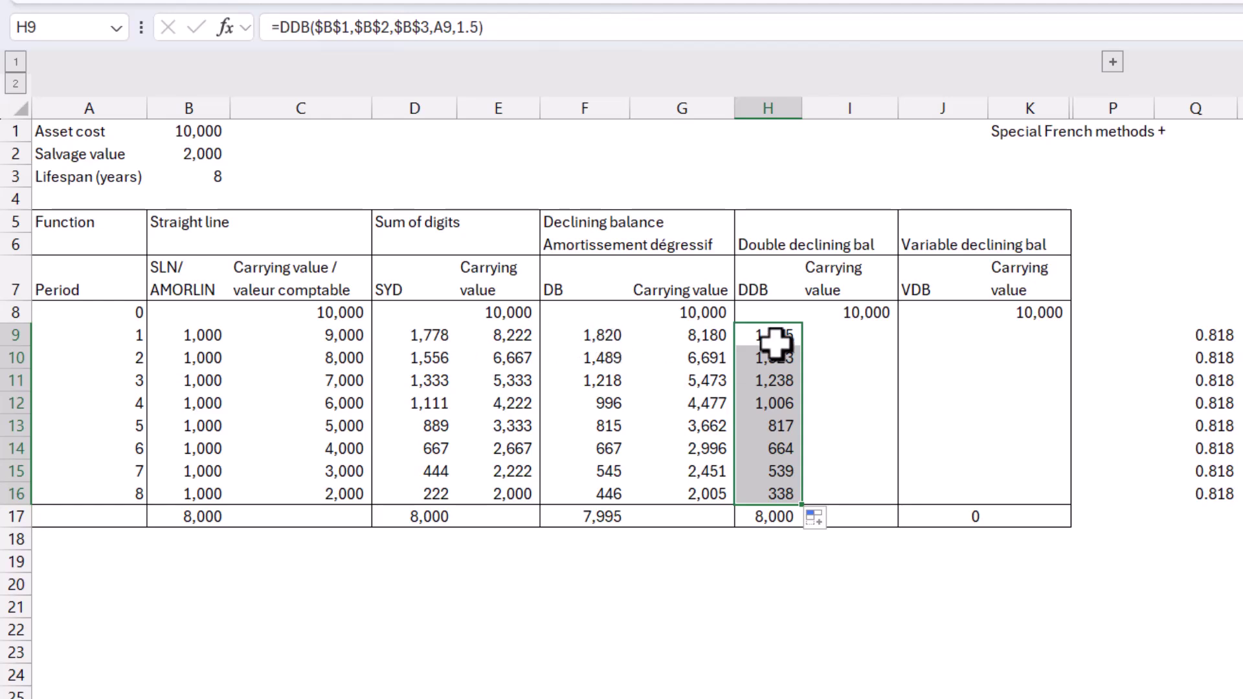
Step: Enter carrying value =I8-H9 in I9 and fill down to I16
left_click(845, 341)
type("=")
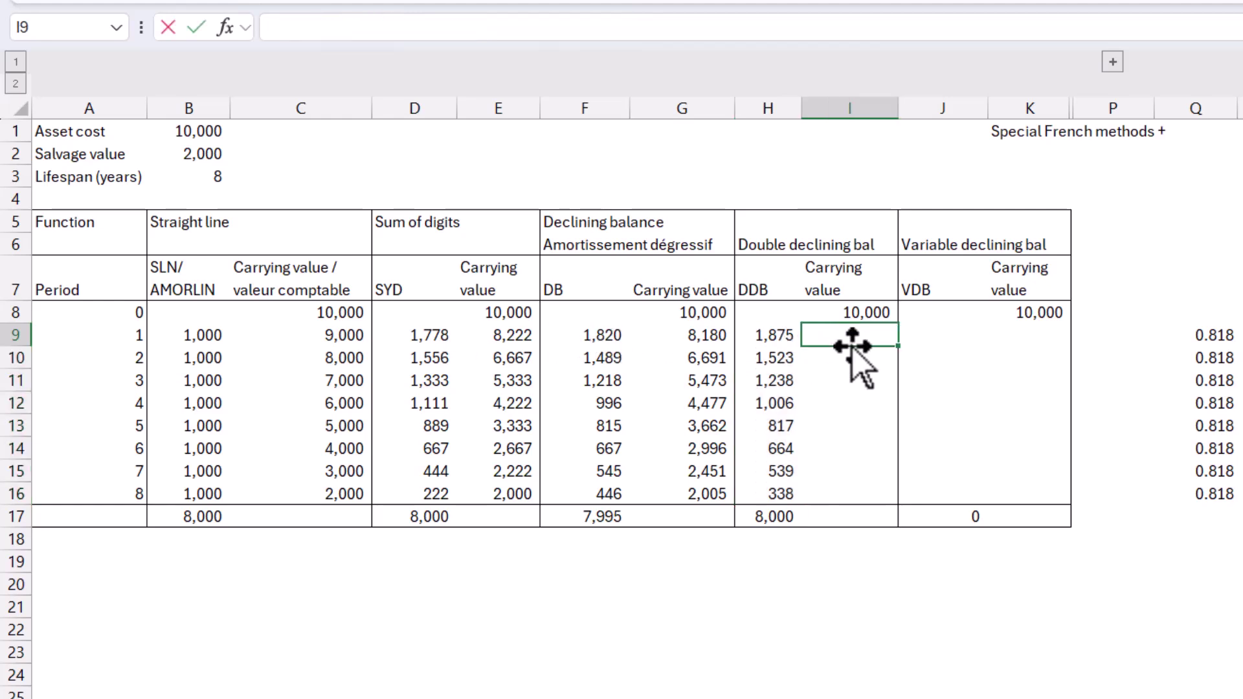
key("Up")
type("-")
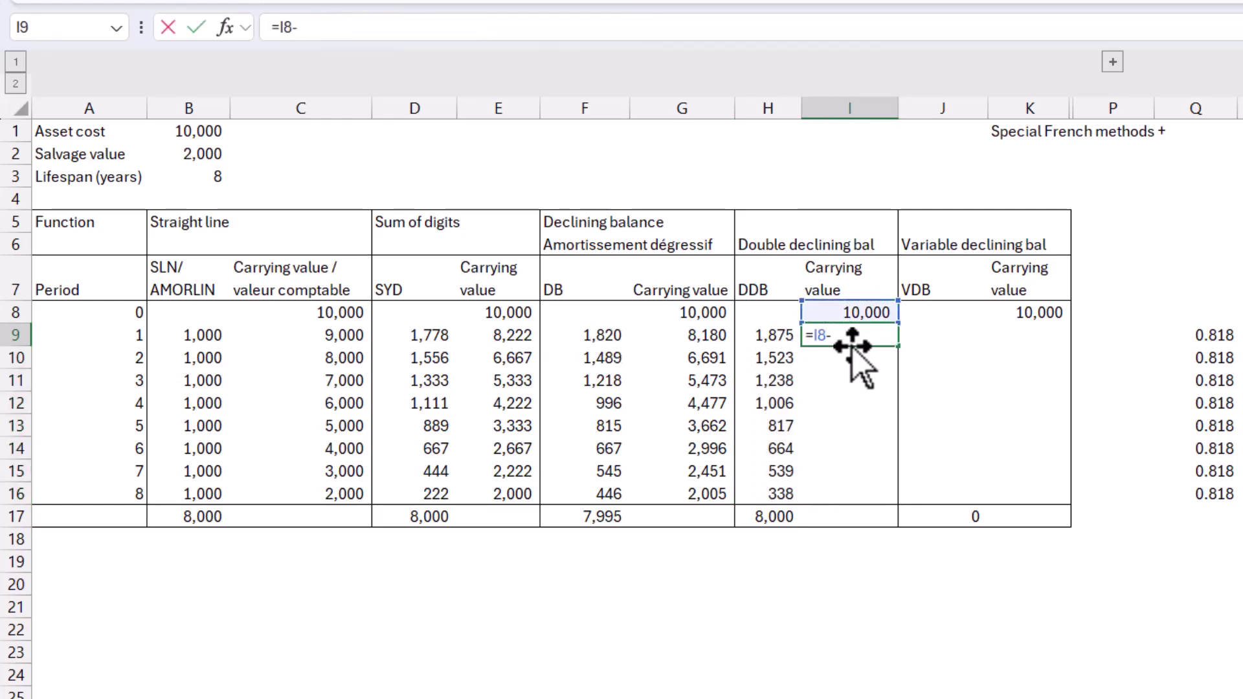
key("Left")
key("Return")
key("Up")
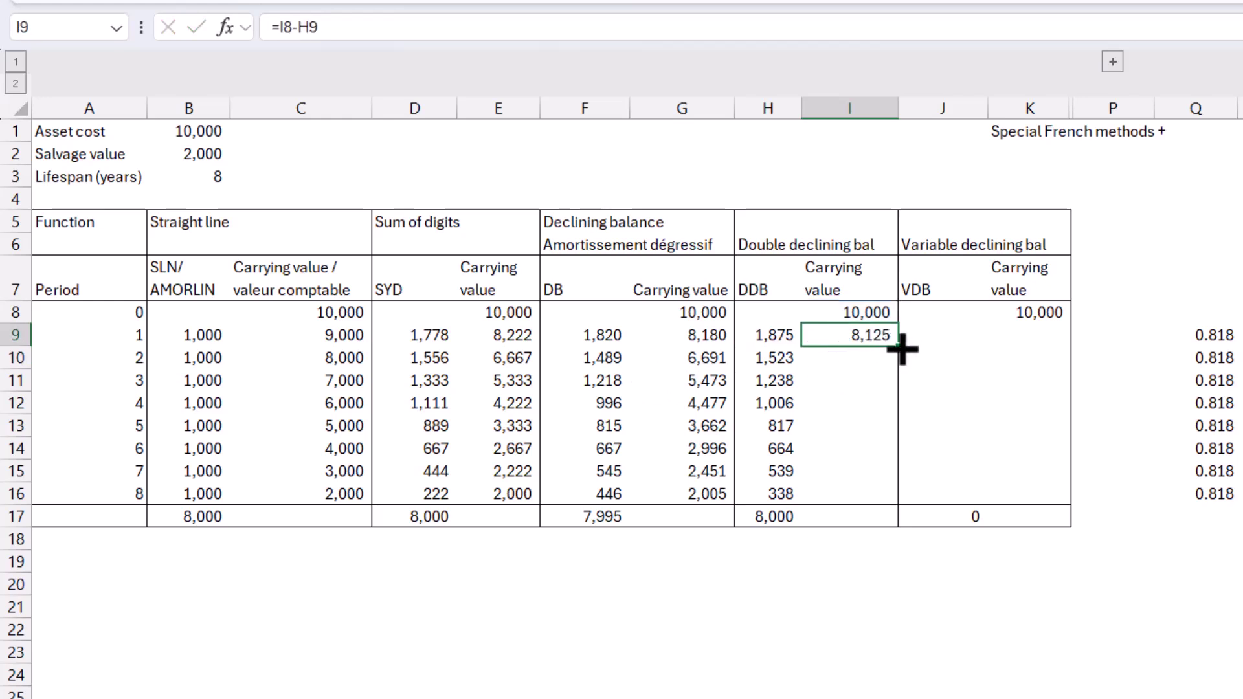
left_click_drag(899, 346, 891, 503)
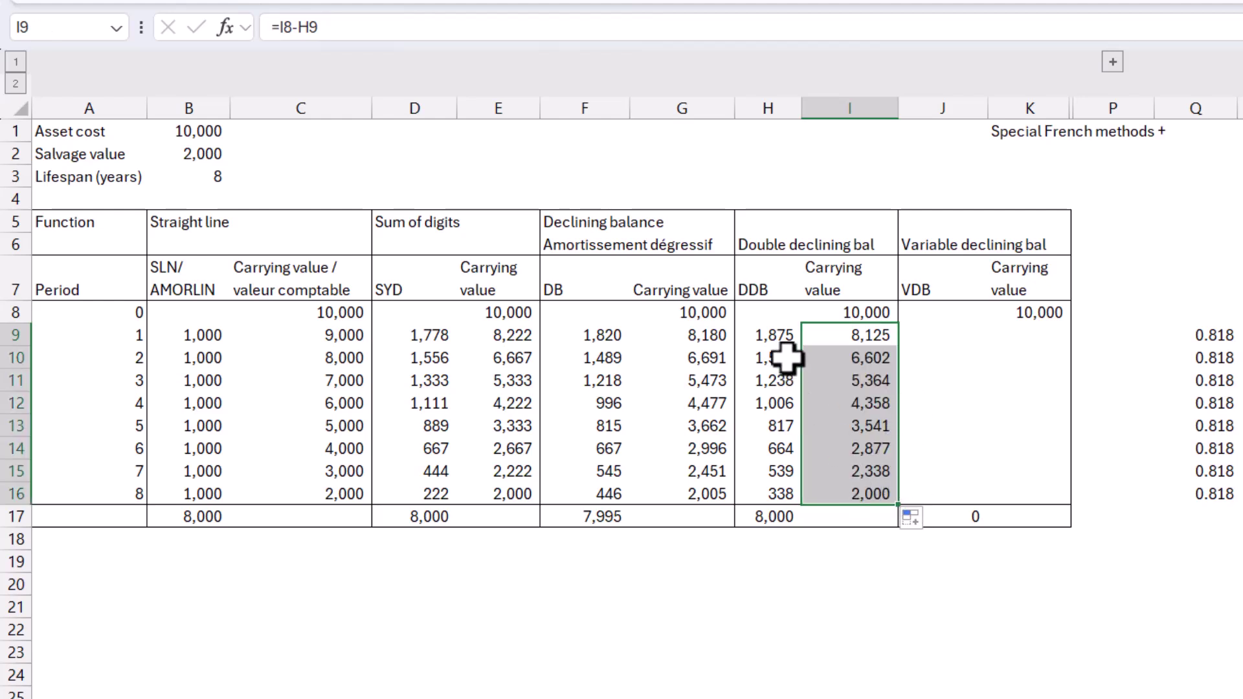
Step: Remove the 1.5 factor from the DDB formula and refill H9:H16, making period 1 2,500
left_click(772, 334)
left_click(474, 29)
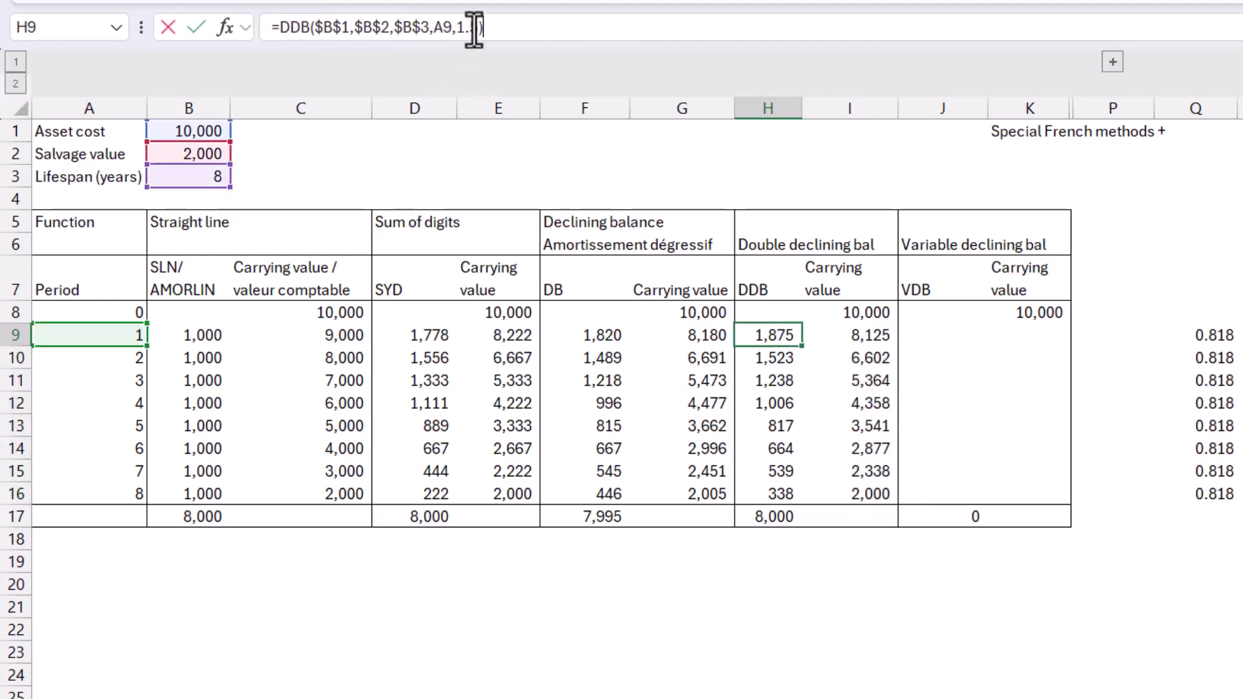
key("shift+Left")
key("shift+Left")
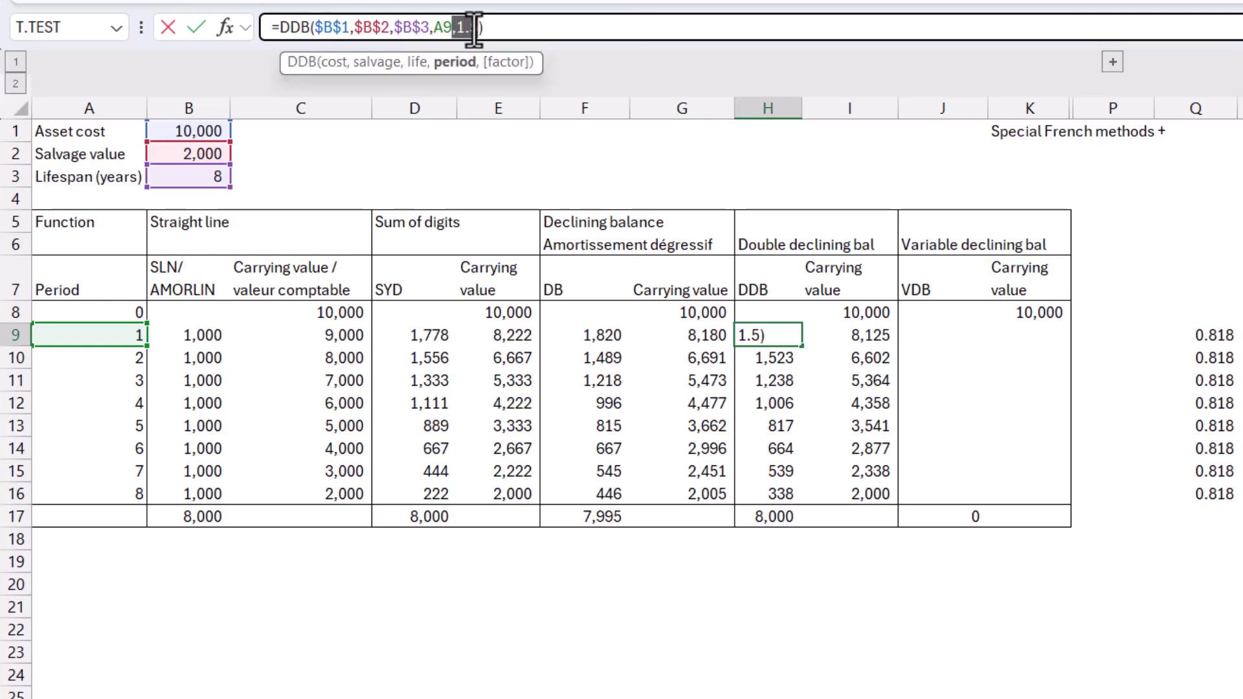
key("BackSpace")
key("Return")
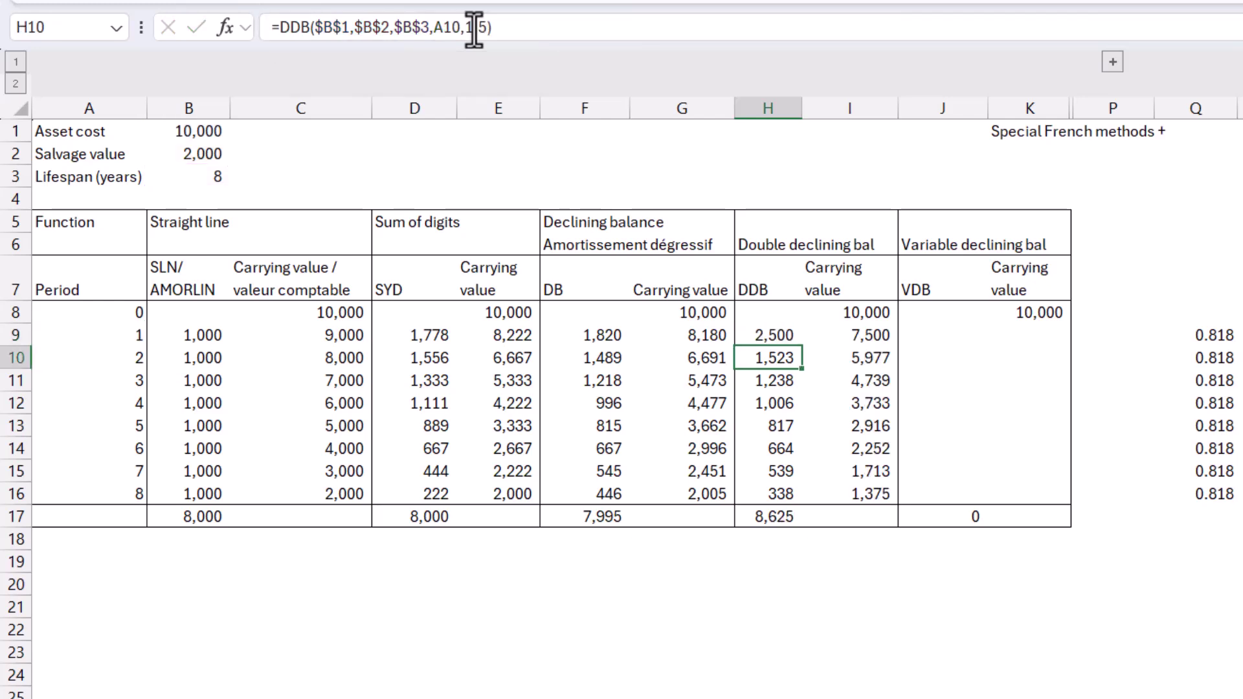
key("Up")
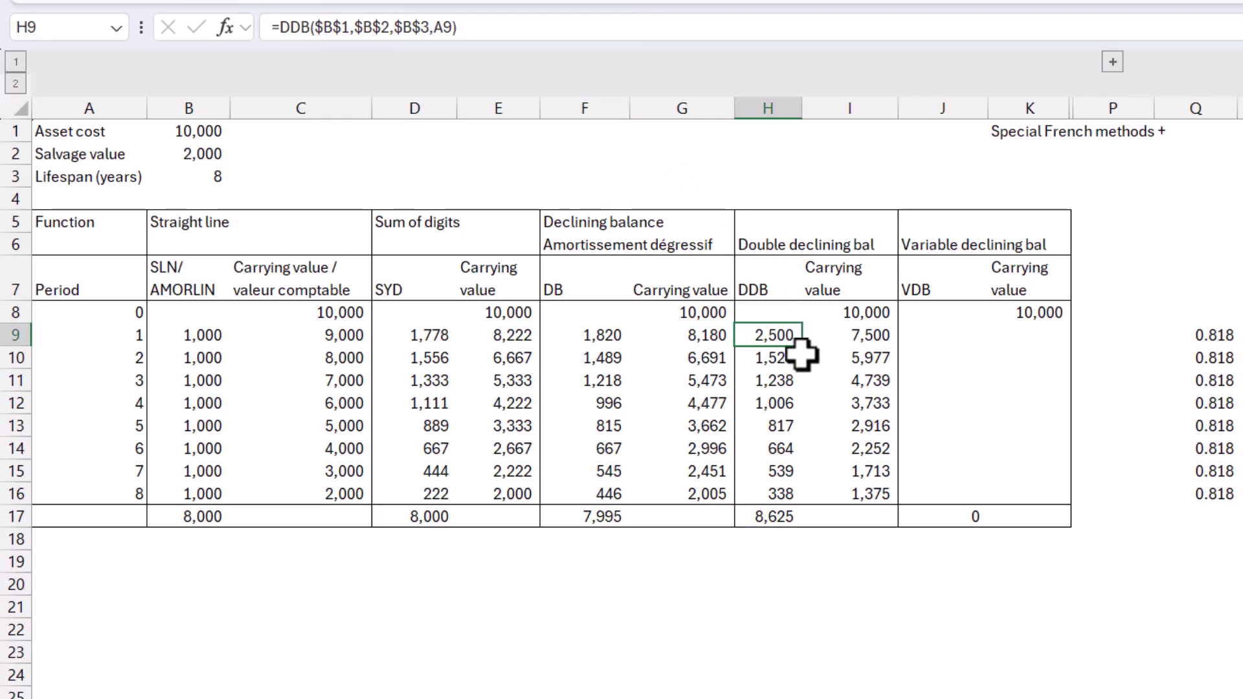
left_click_drag(802, 345, 792, 507)
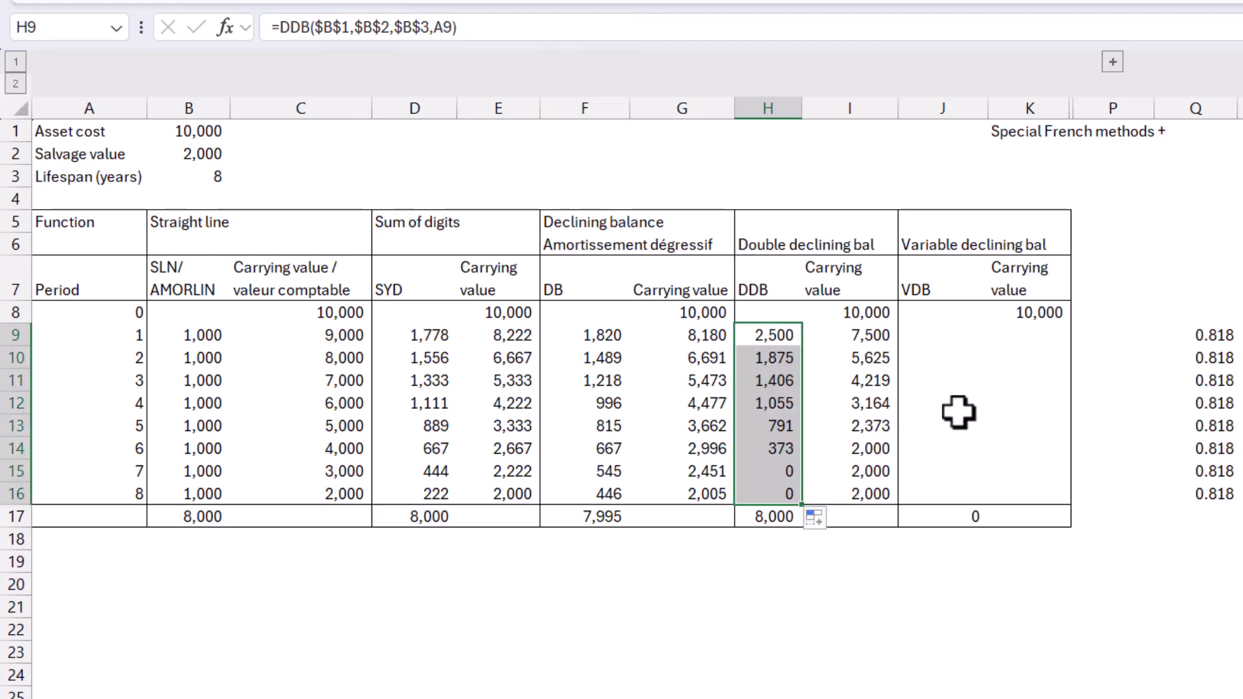
left_click(870, 447)
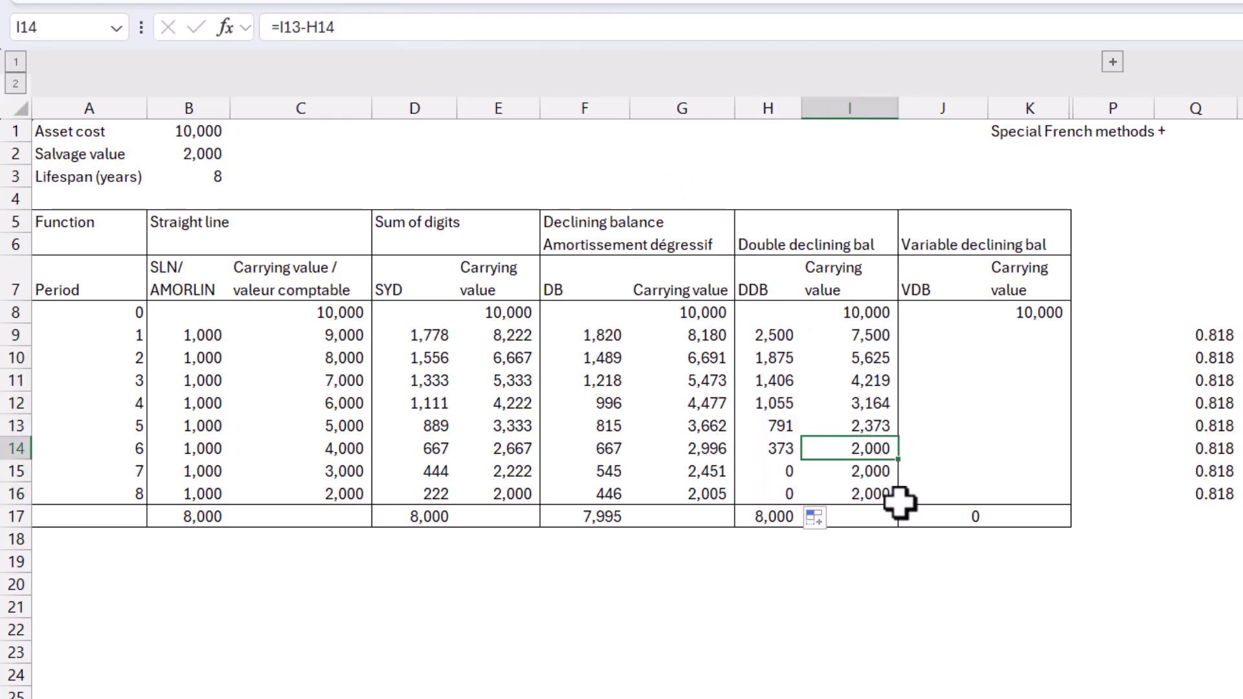
left_click(875, 476)
left_click(877, 495)
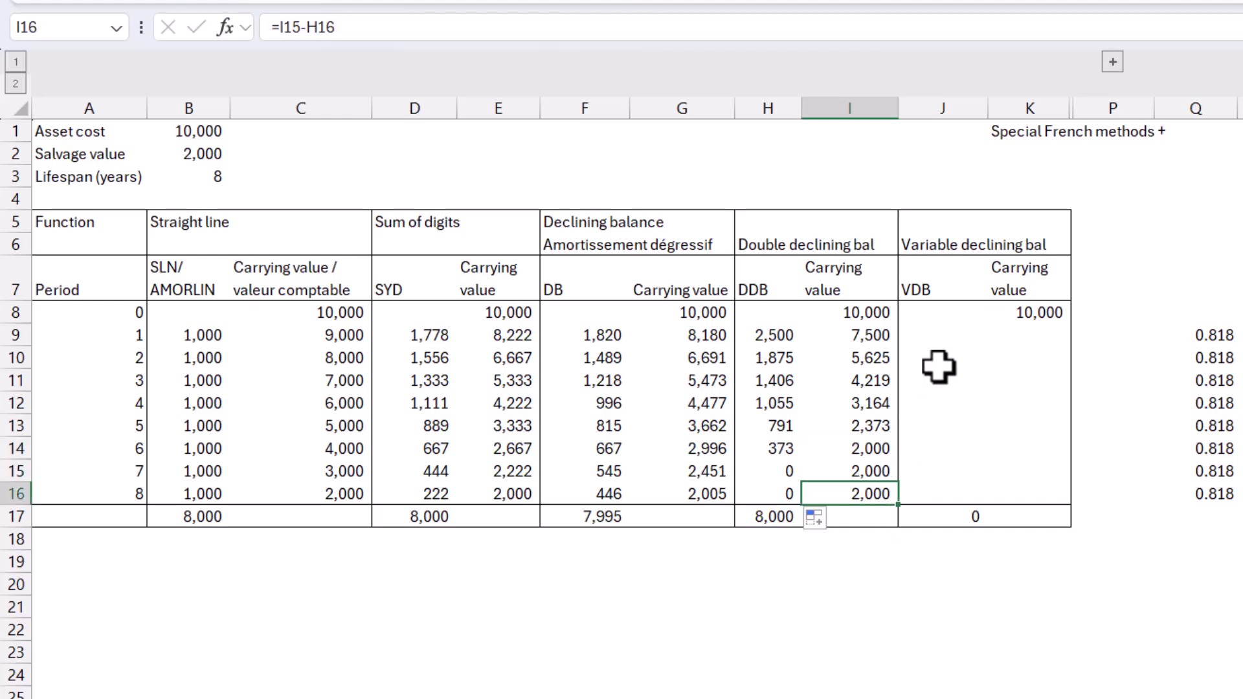
left_click(950, 336)
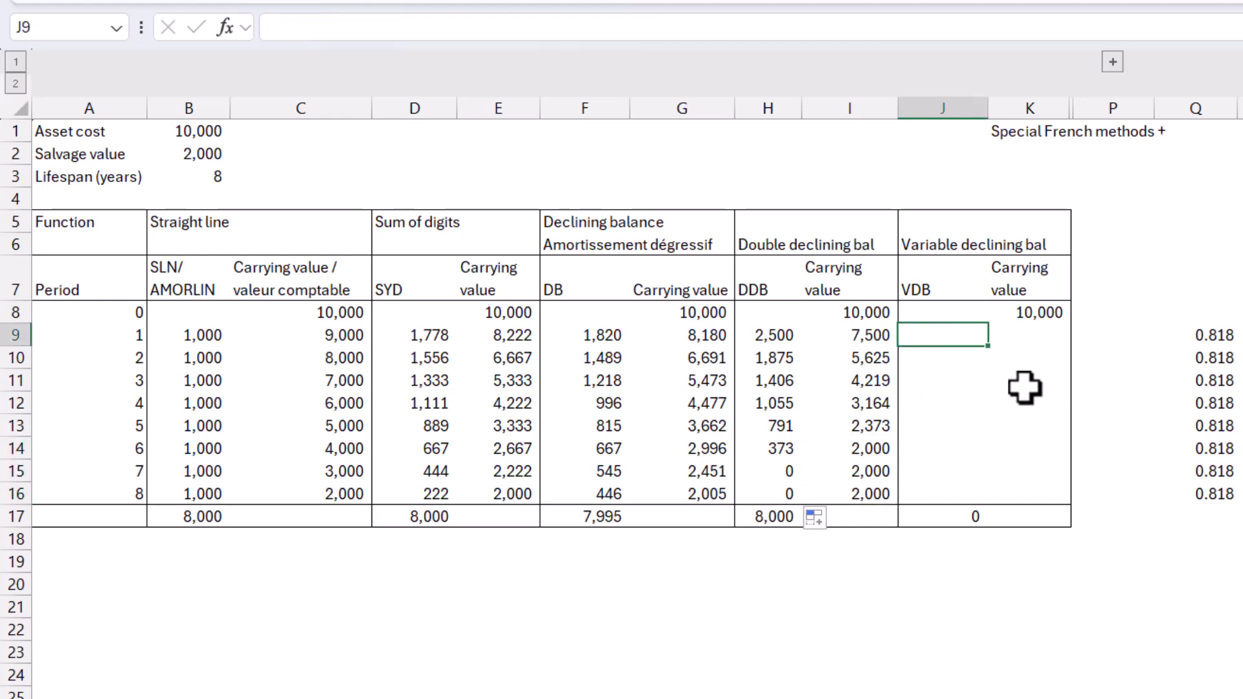
Step: Start =VDB( in J9 using the =vd autocomplete suggestion
type("=vd")
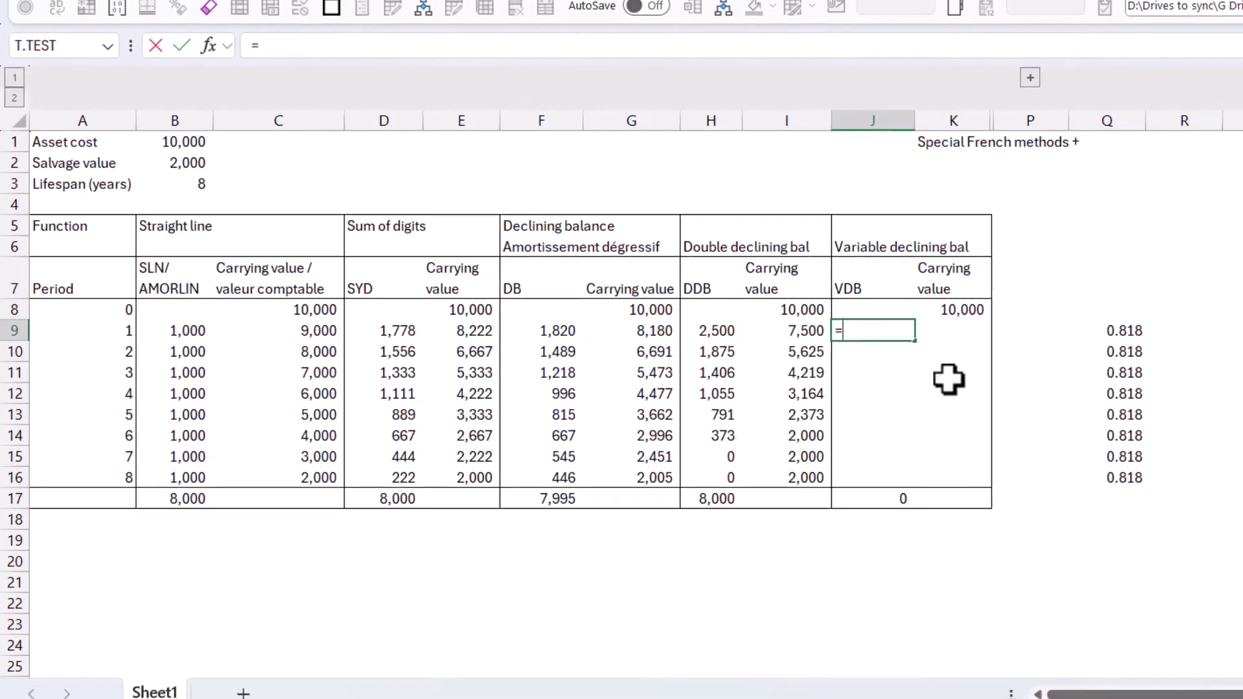
key("Tab")
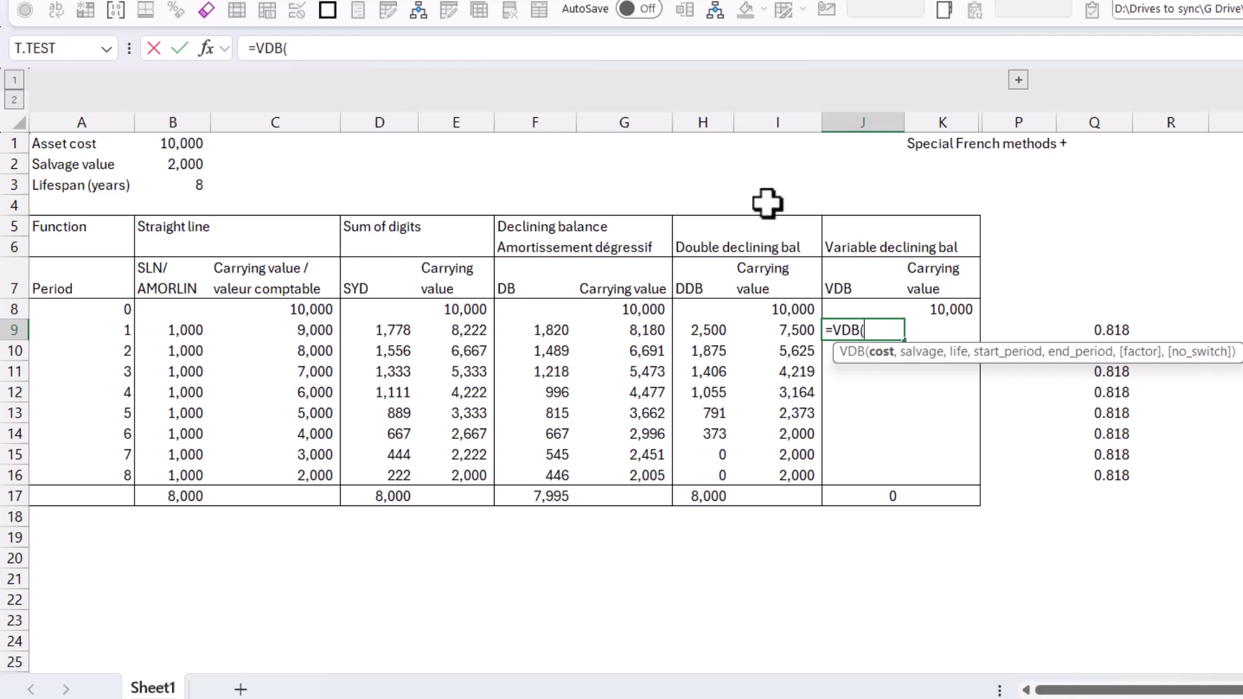
Step: Add absolute cost, salvage and lifespan references ($B$1, $B$2, $B$3) to J9's VDB formula
left_click(159, 146)
key("F4")
type(",")
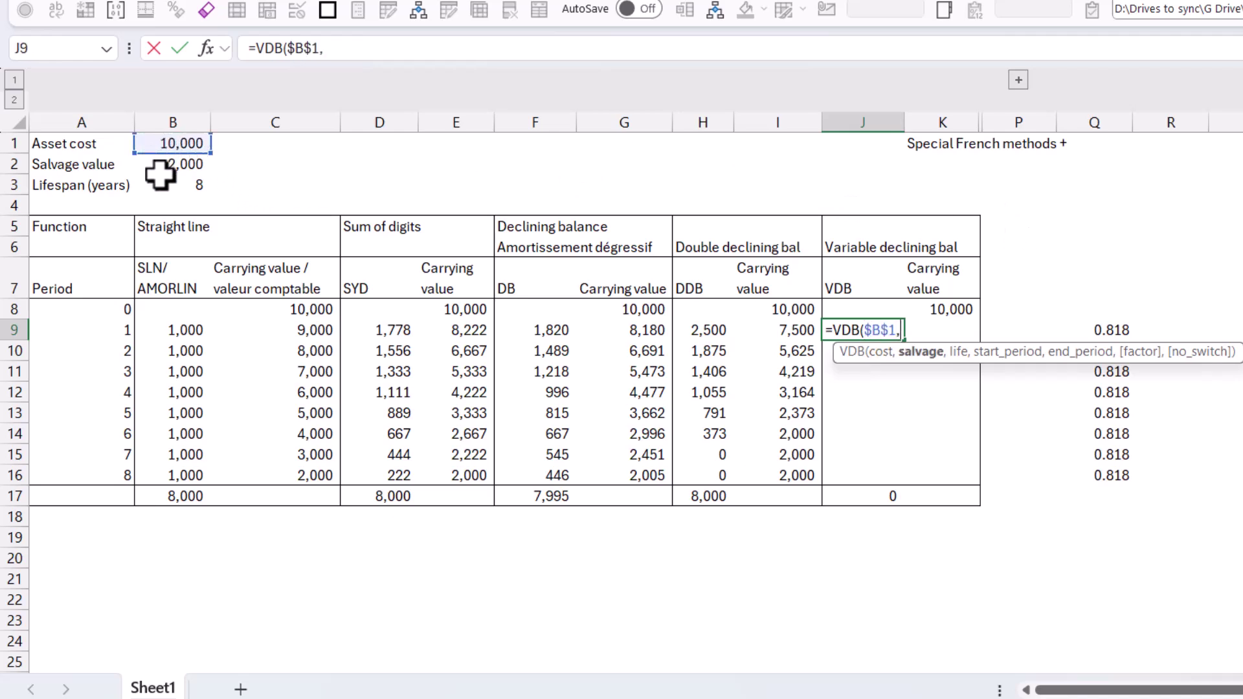
left_click(156, 166)
key("F4")
type(",")
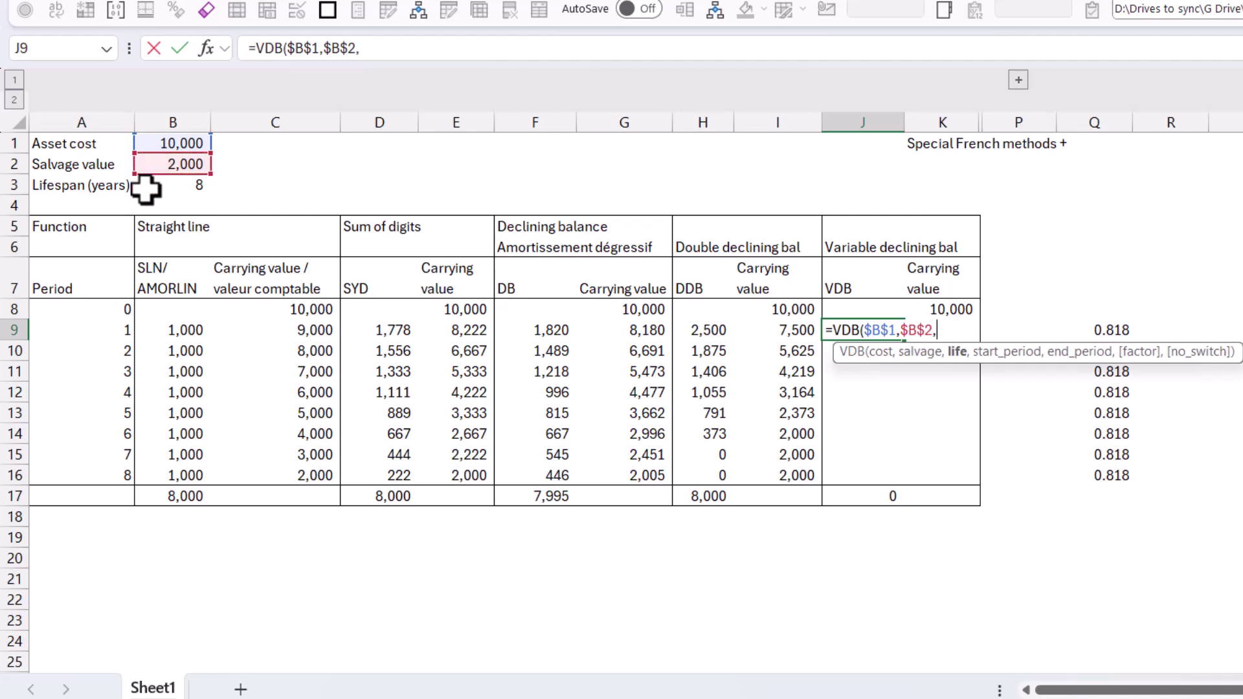
left_click(155, 186)
key("F4")
type(",")
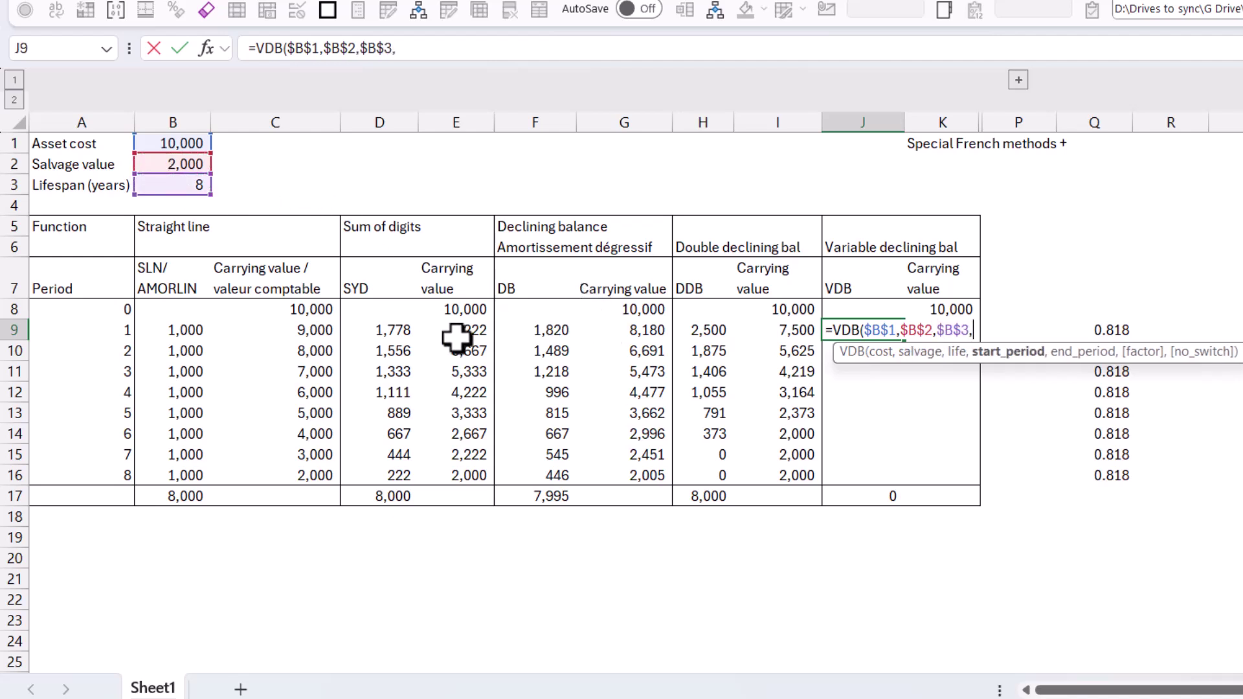
Step: Finish the VDB formula with periods A9 to A10 and factor 2.5, returning 2,148
left_click(75, 332)
type(",")
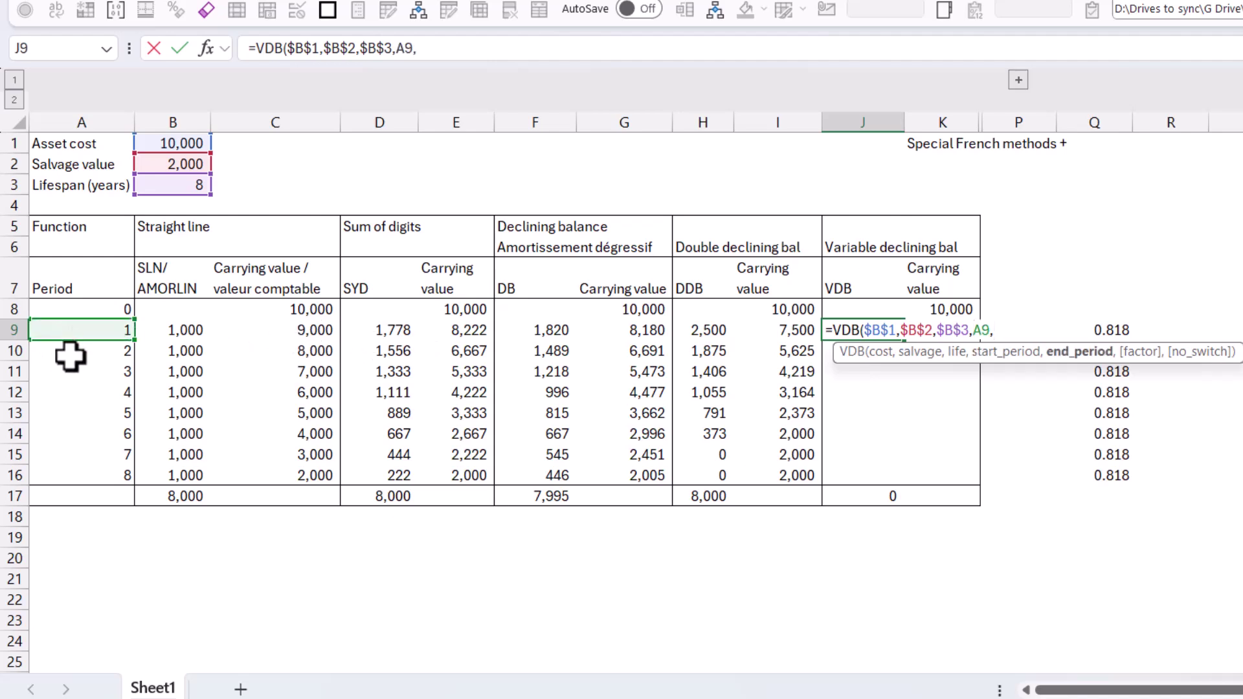
left_click(71, 353)
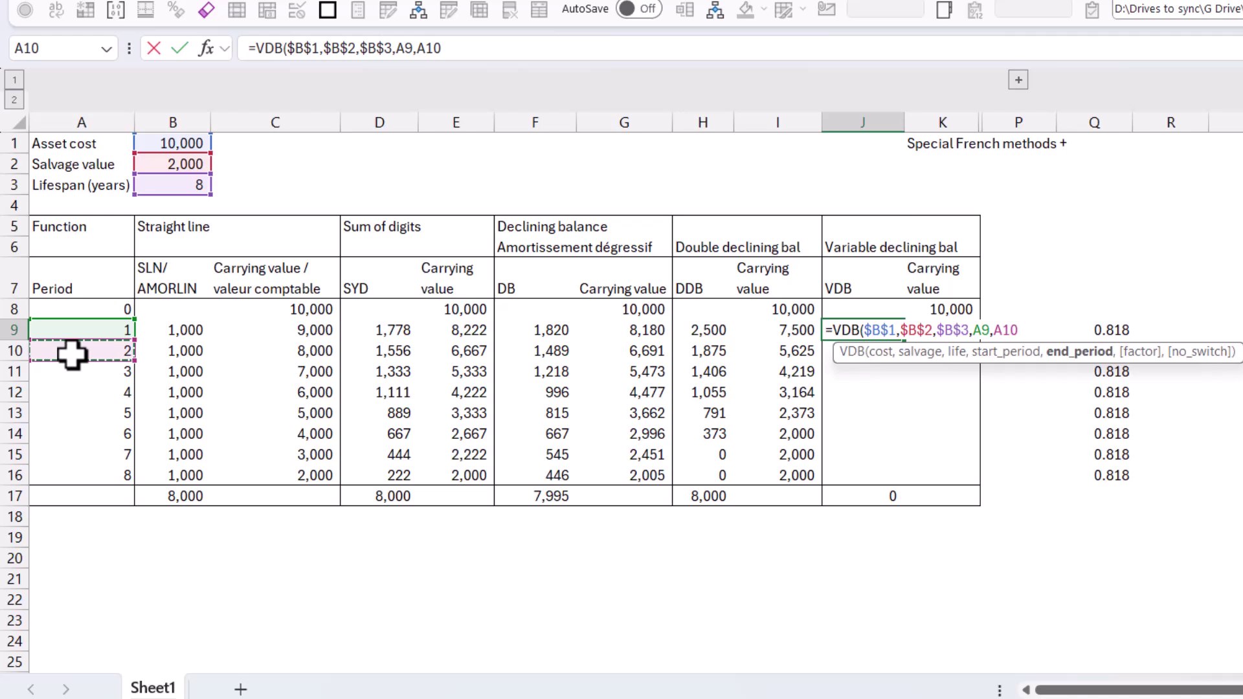
type(",")
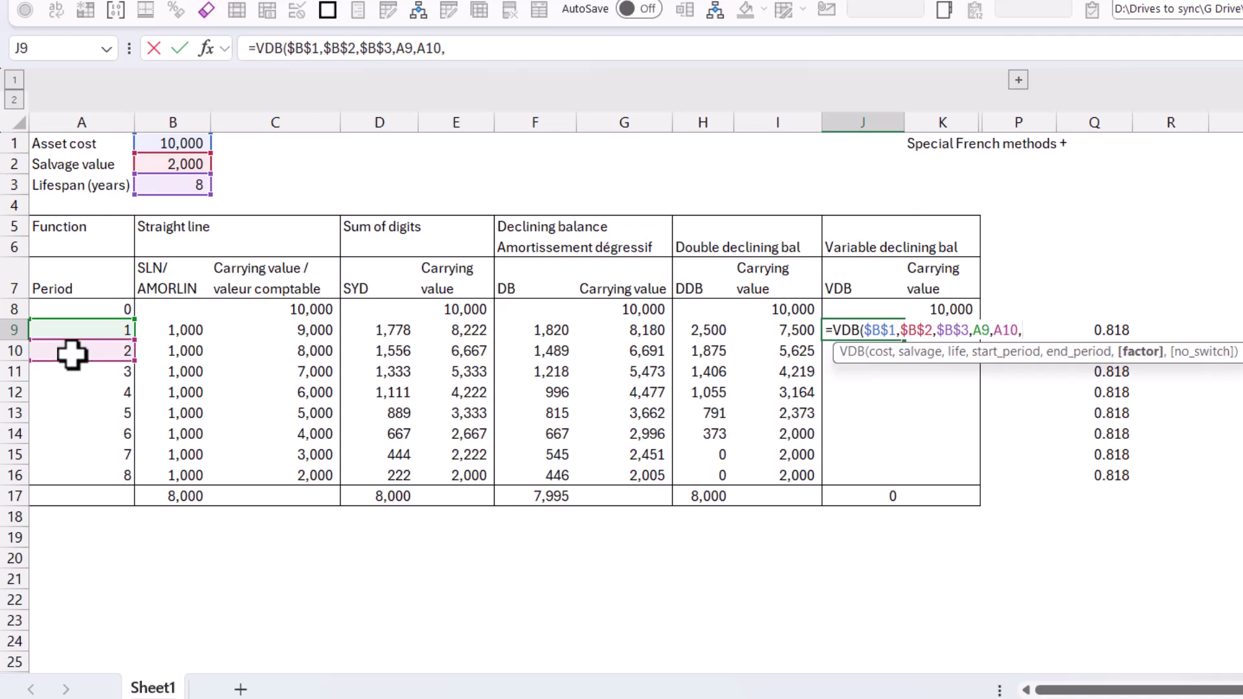
type("2.5,")
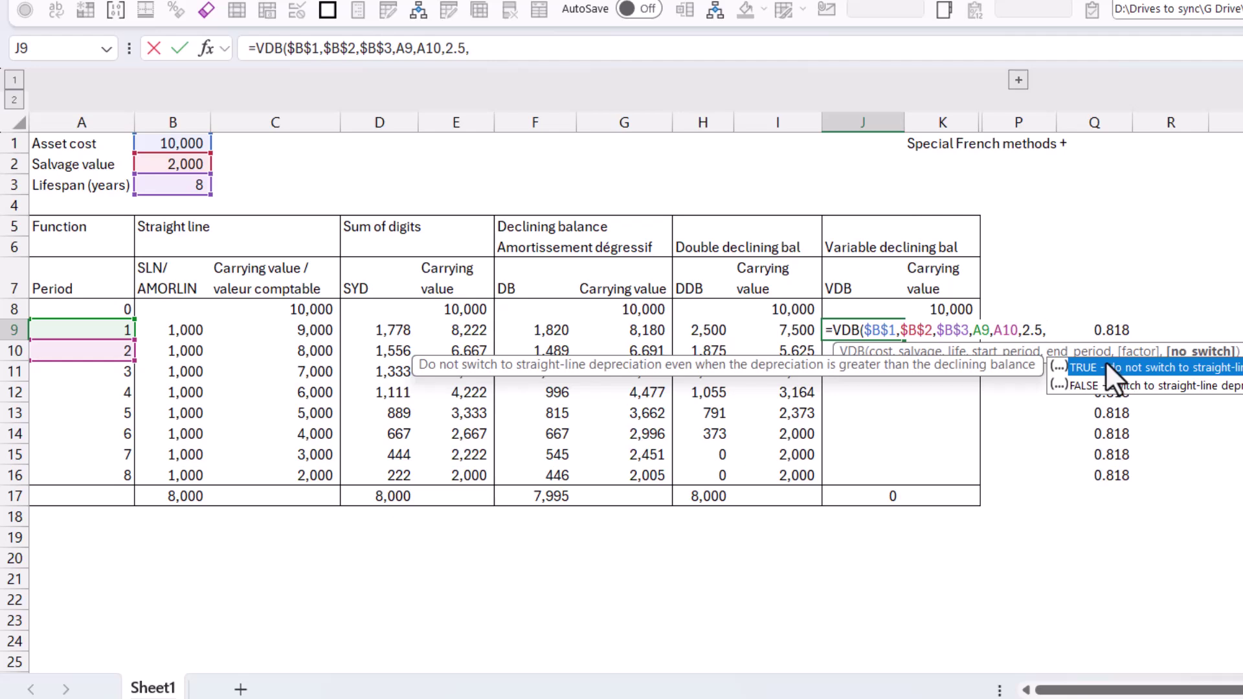
key("BackSpace")
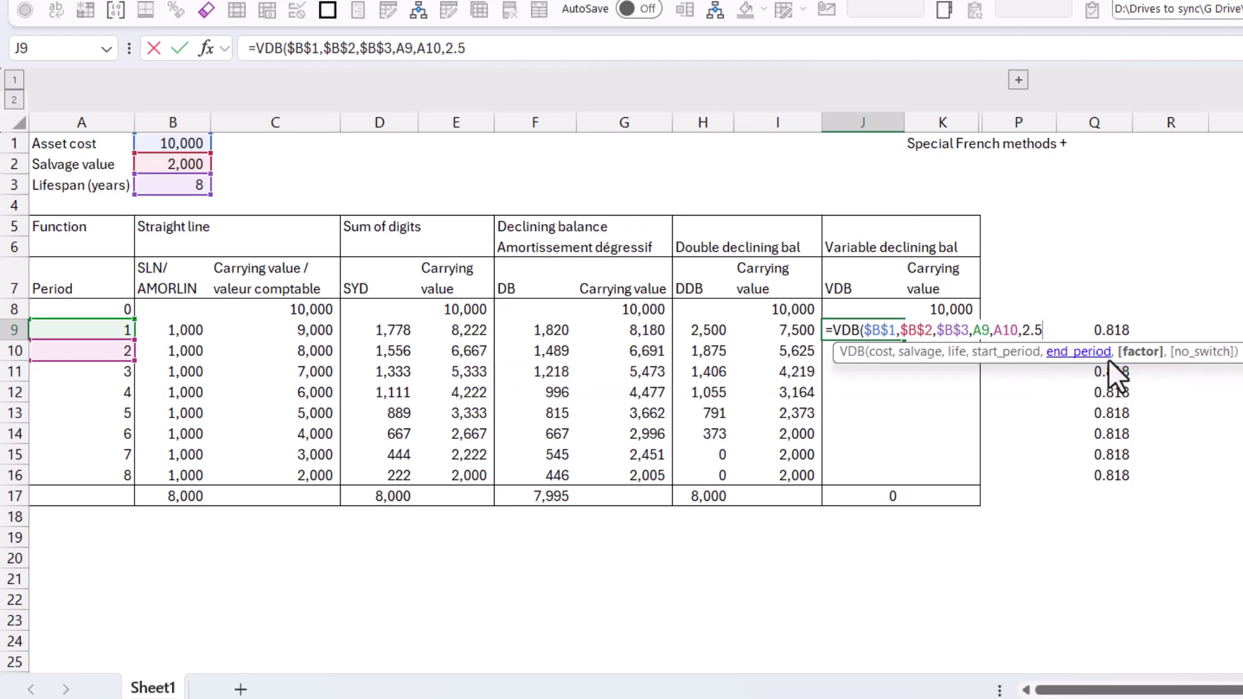
type(")")
key("ctrl+Return")
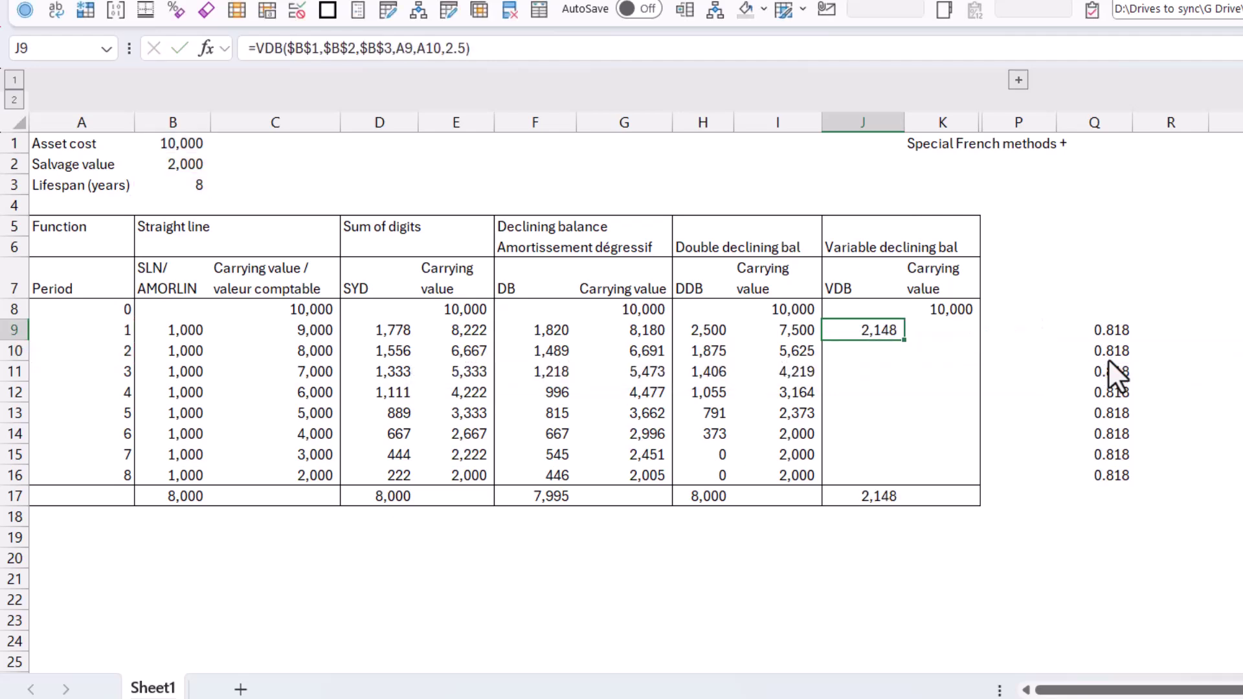
Step: Fill the VDB formula down to J16 and inspect the #NUM! error in period 8
left_click_drag(907, 341, 880, 476)
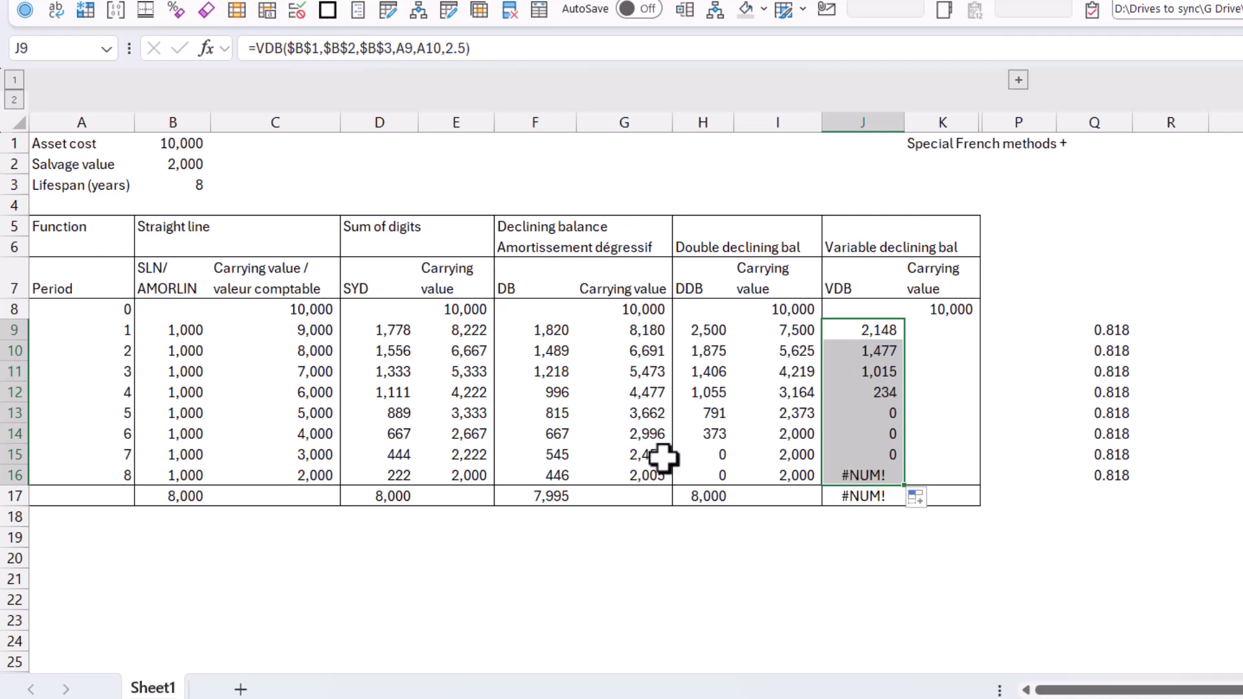
left_click(878, 477)
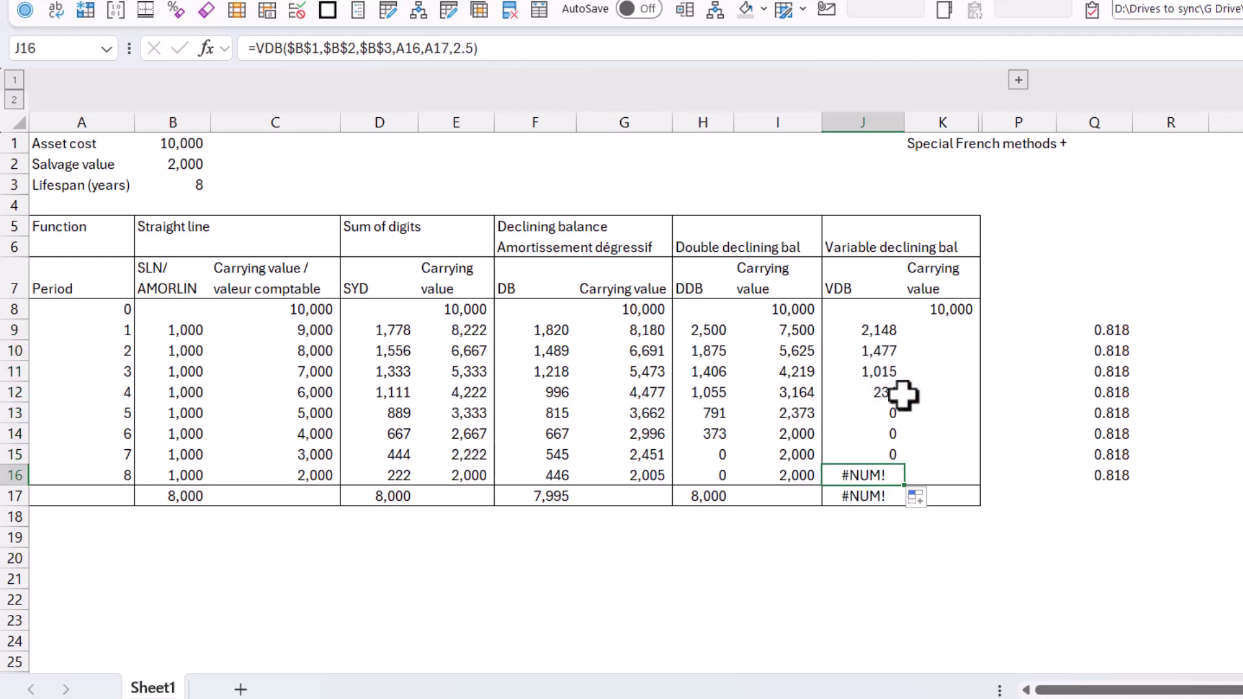
left_click(877, 329)
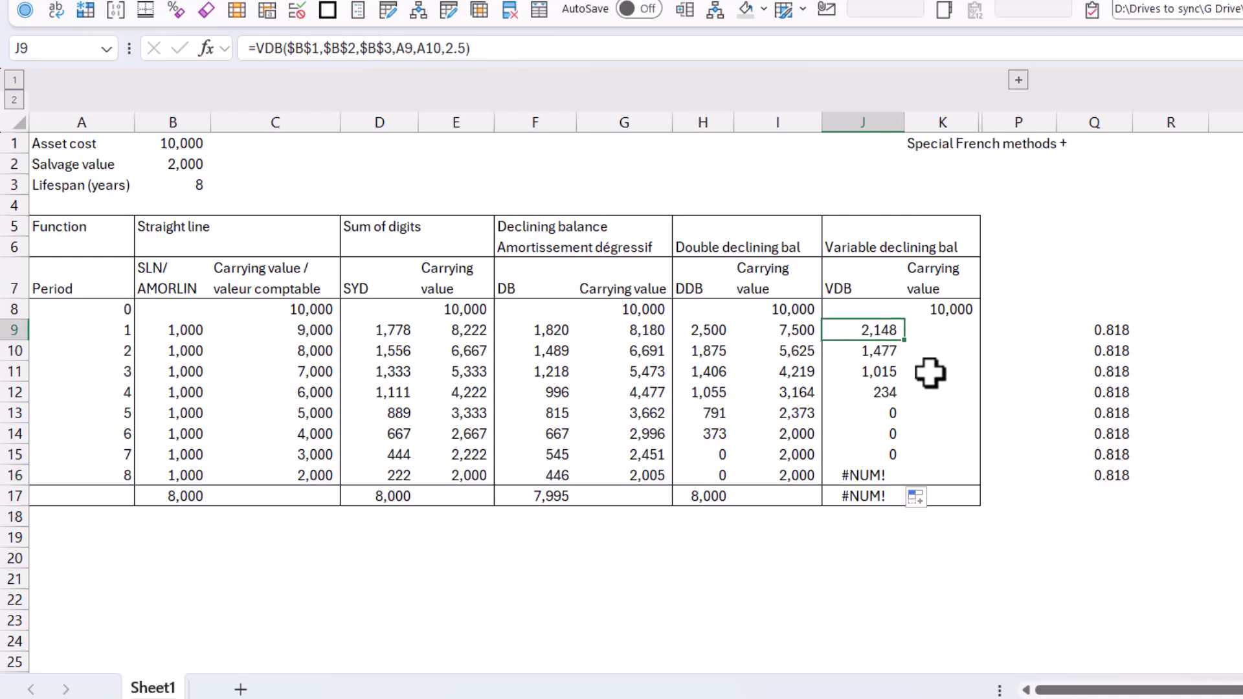
Step: Test the VDB formula without the 2.5 factor, then revert to the 2.5-factor version
double_click(876, 329)
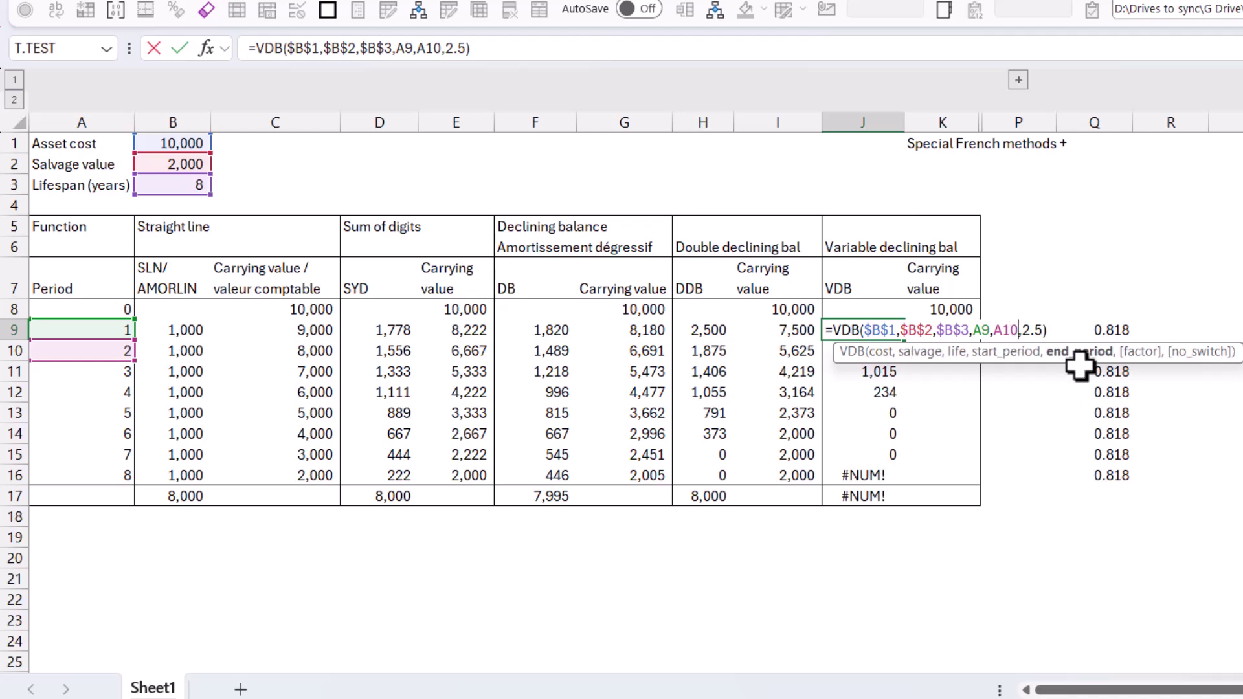
left_click(1078, 362)
key("Delete")
key("Return")
key("Up")
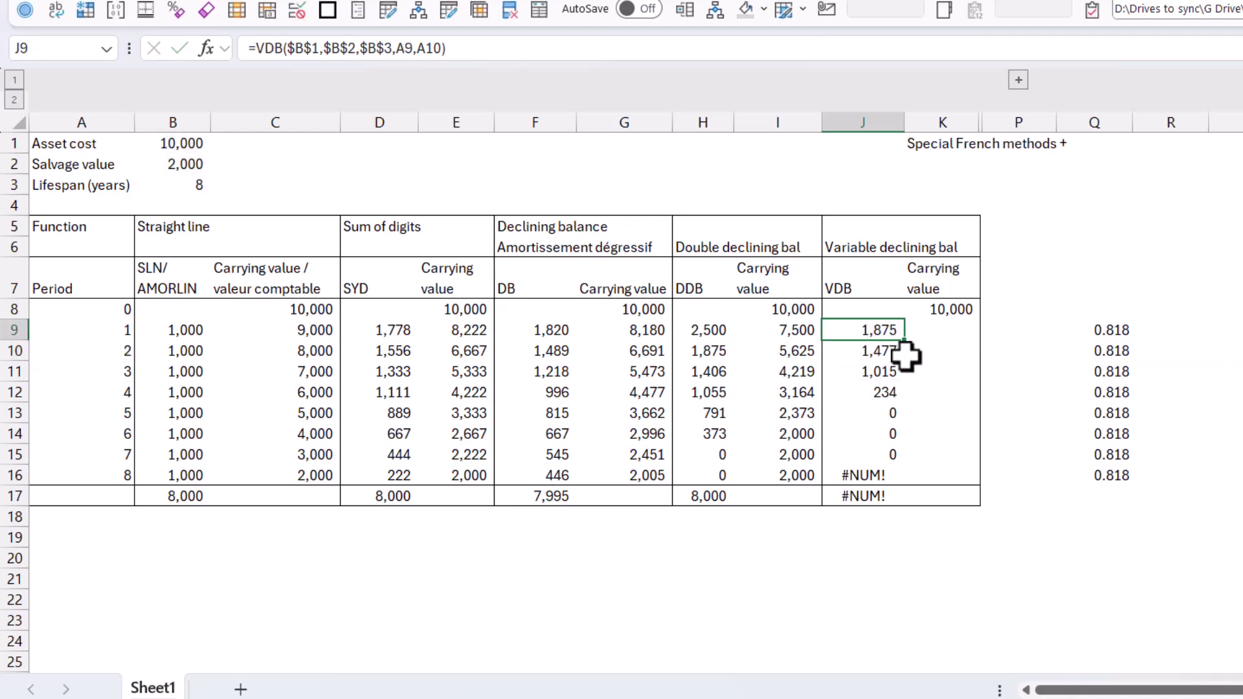
left_click_drag(904, 339, 893, 472)
key("Right")
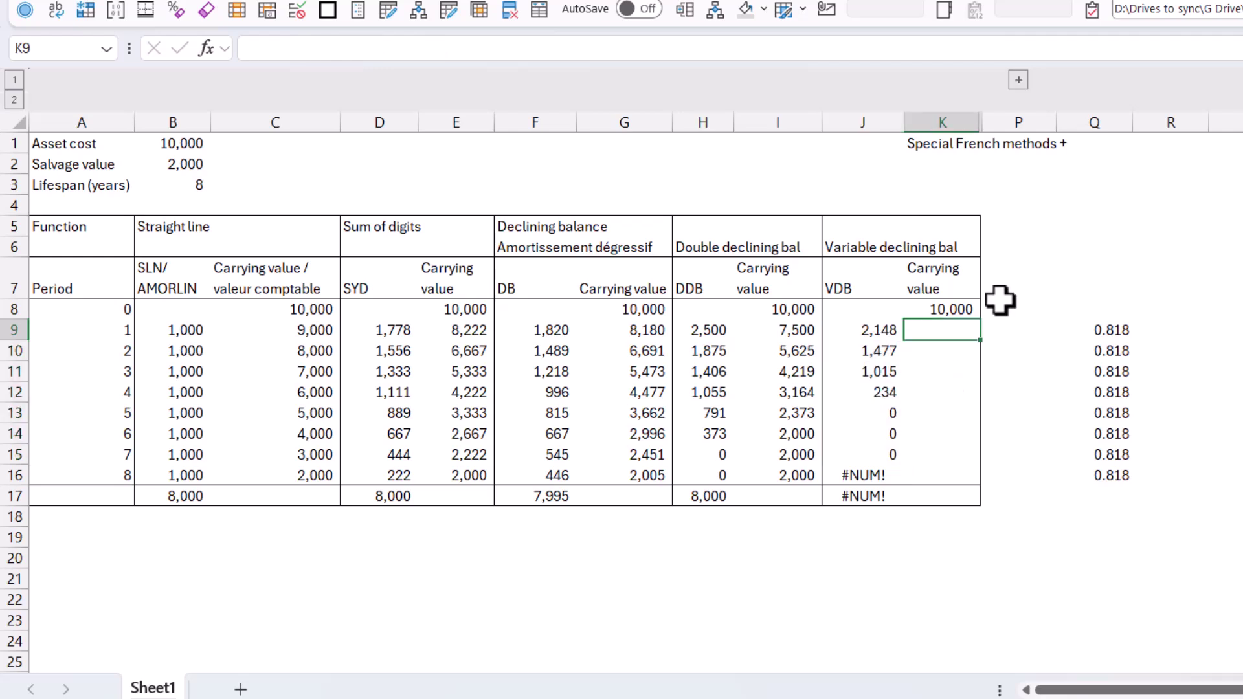
Step: Unhide the AMORLINC and AMORDEGRC columns and check the dates in N1 and N2
left_click(1017, 80)
left_click(1014, 335)
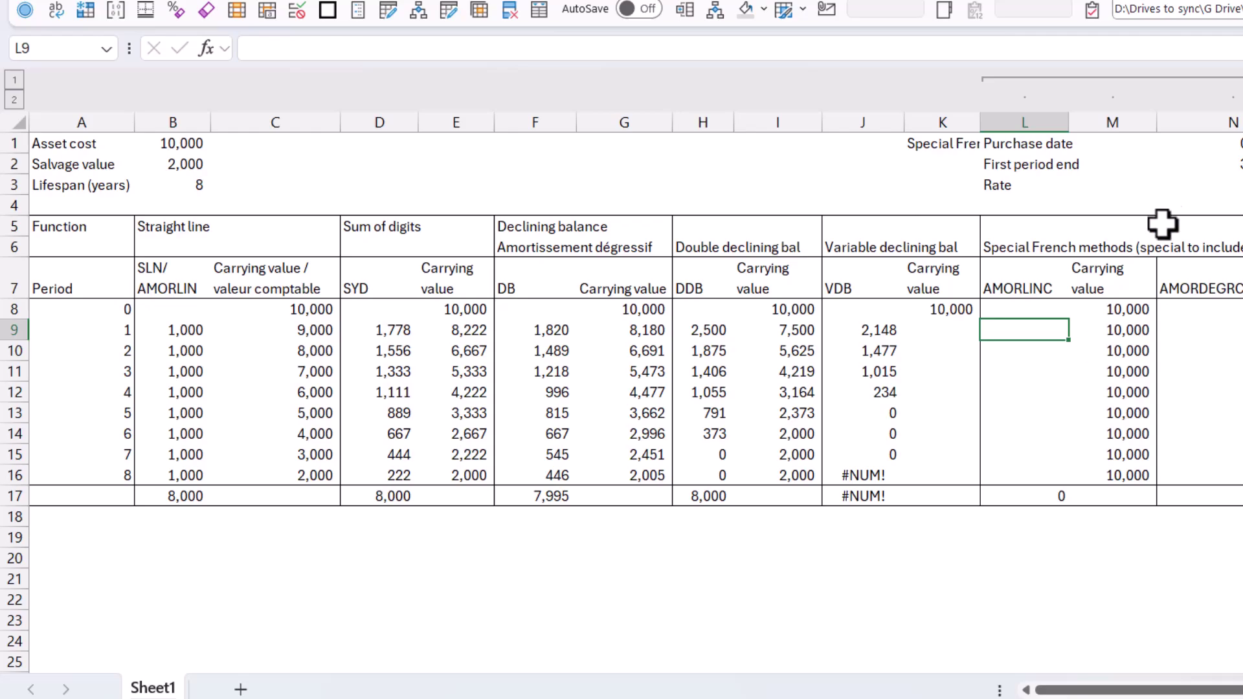
left_click(1198, 146)
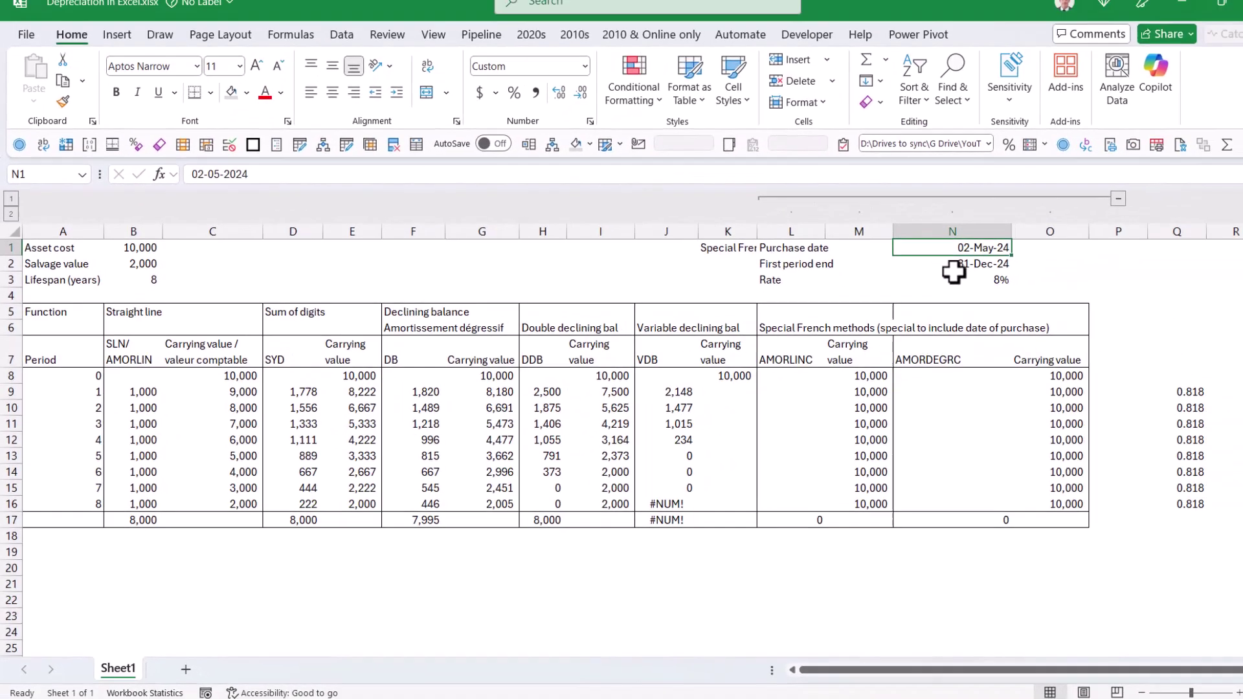
left_click(1057, 226)
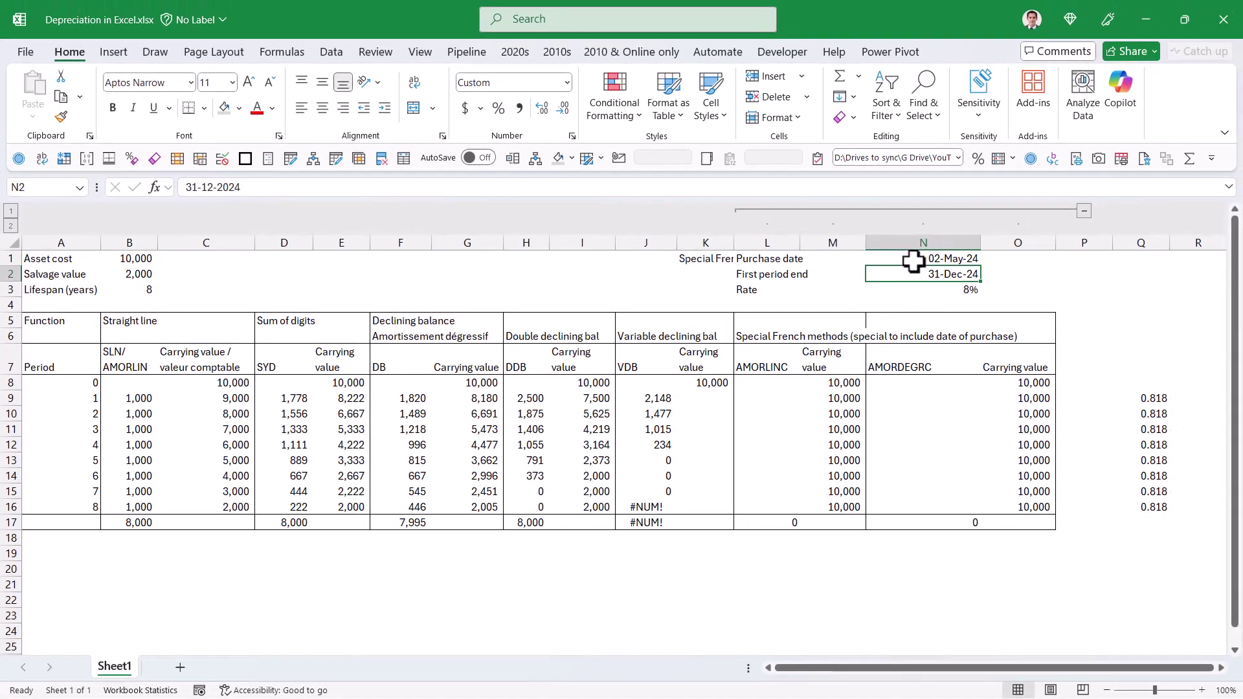
Step: Start L9's AMORLINC formula with absolute asset cost $B$1 and purchase date $N$1
left_click(770, 400)
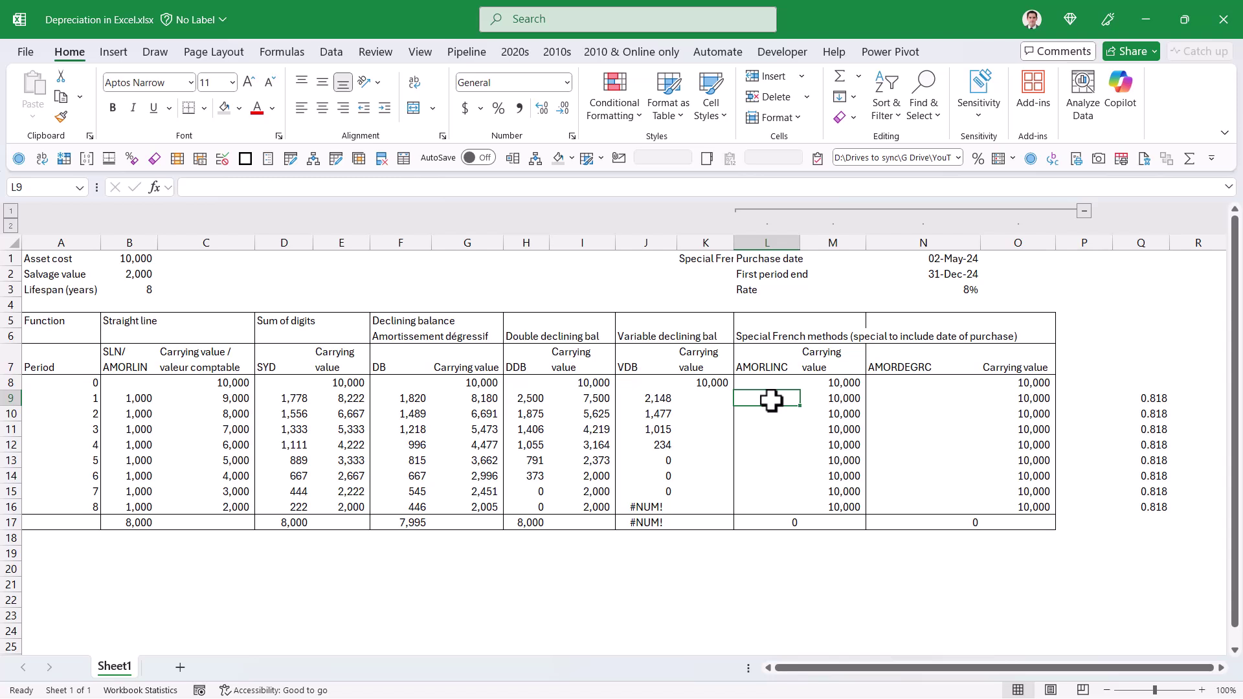
type("=amo")
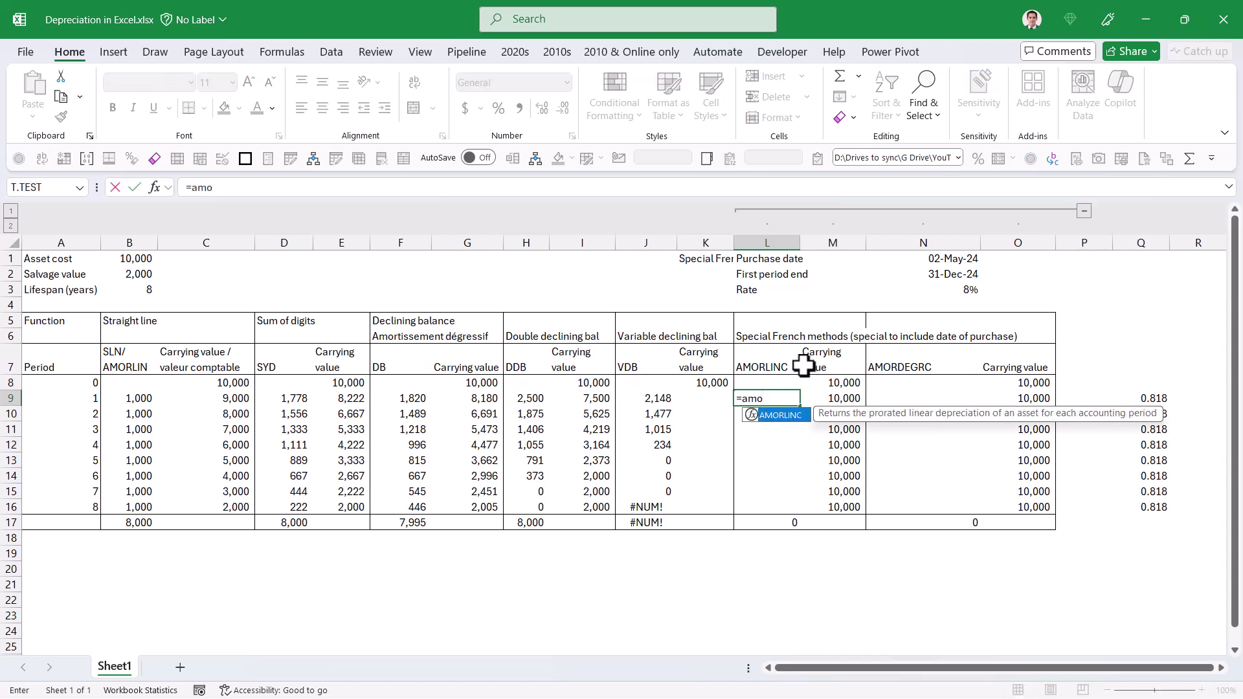
key("Tab")
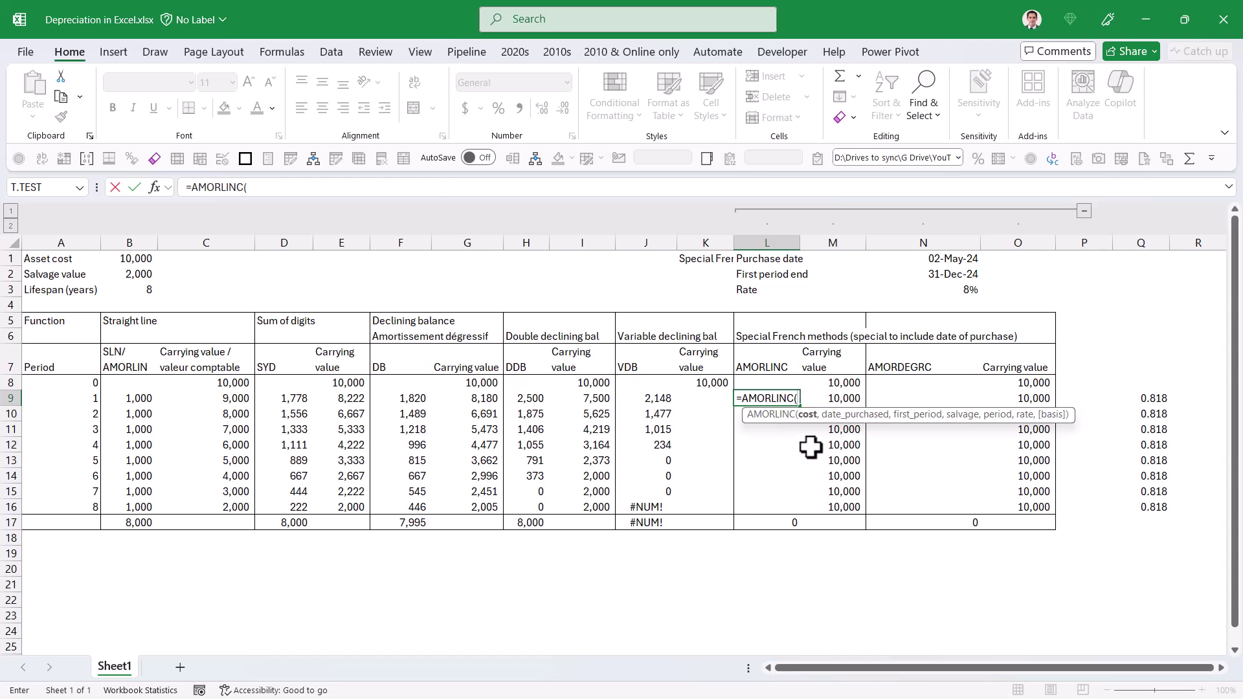
left_click(132, 261)
key("F4")
type(",")
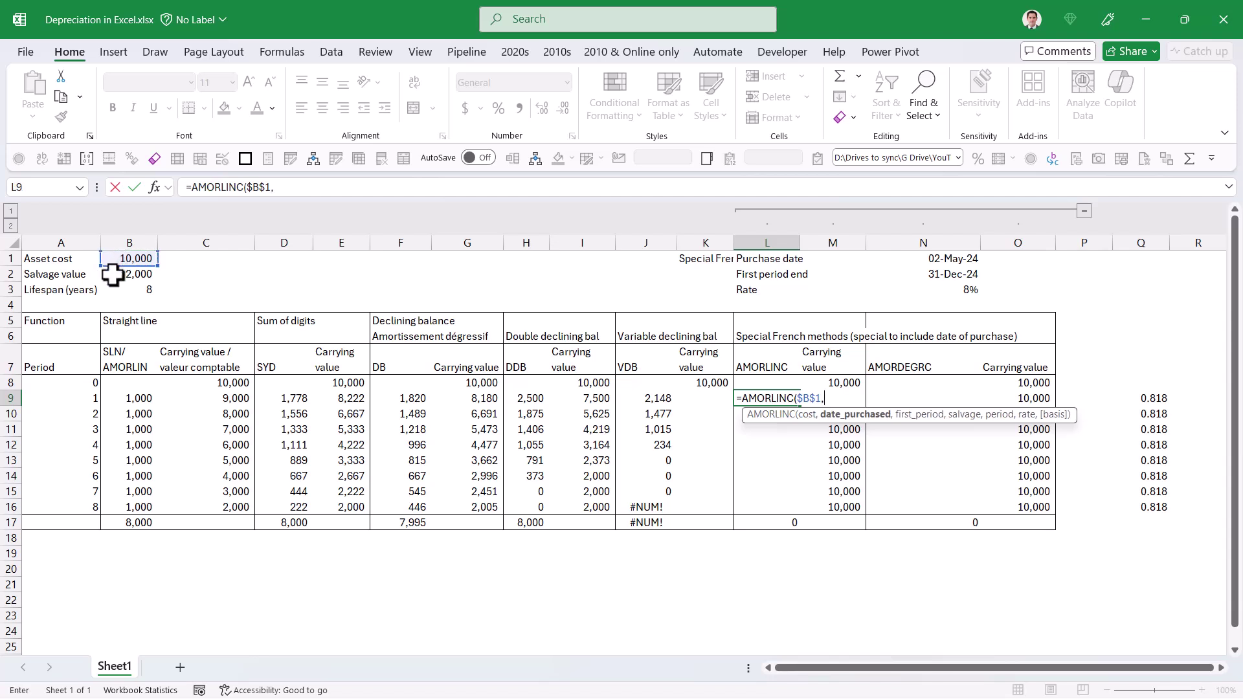
left_click(110, 275)
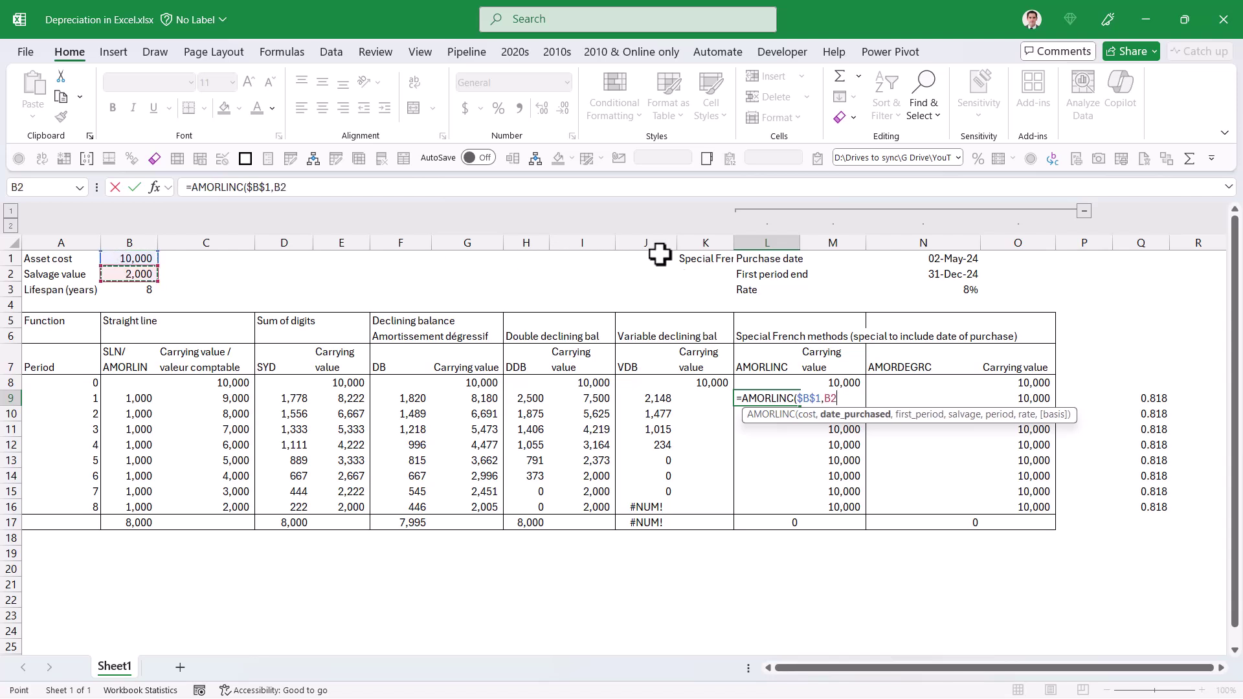
left_click(916, 261)
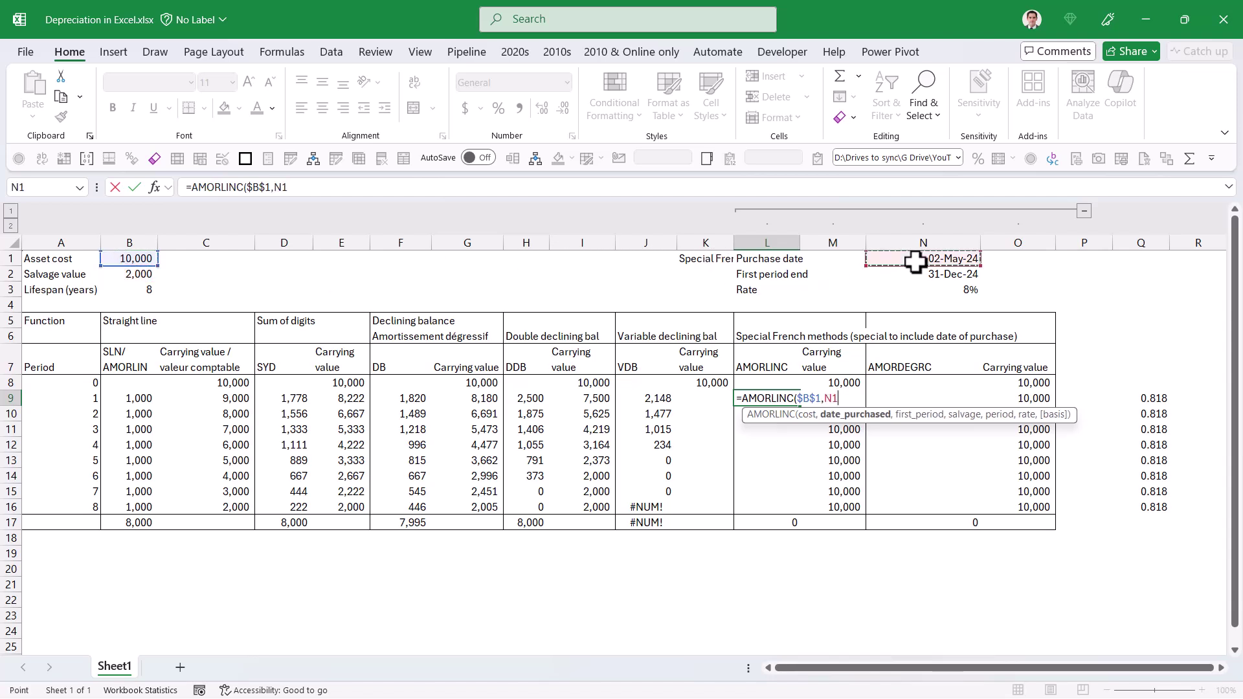
key("F4")
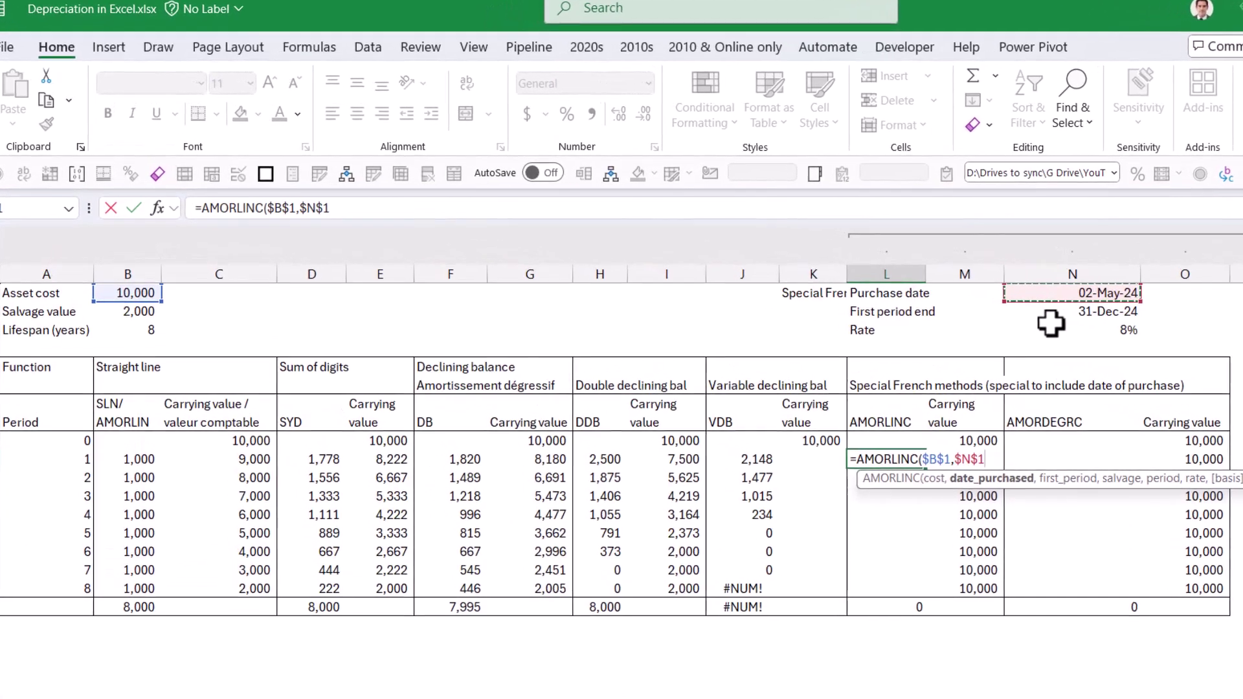
type(",")
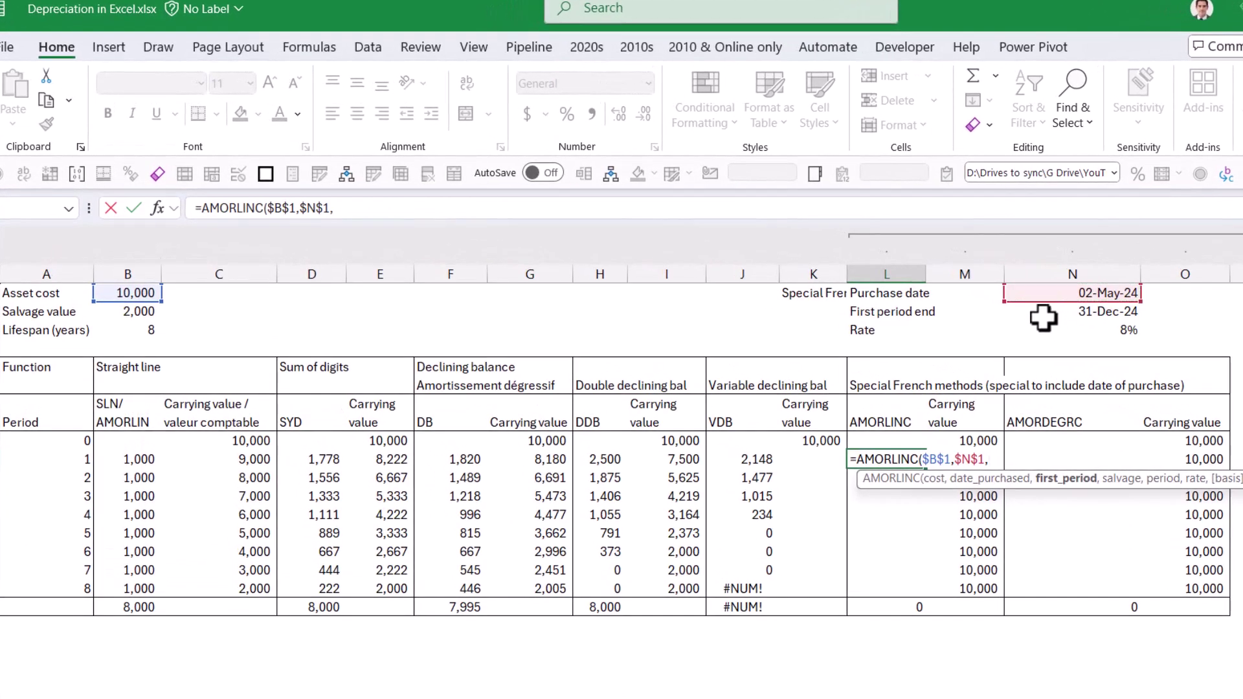
Step: Add absolute period end $N$2, salvage $B$2, lifespan $B$3 and rate $N$3 arguments
left_click(1041, 315)
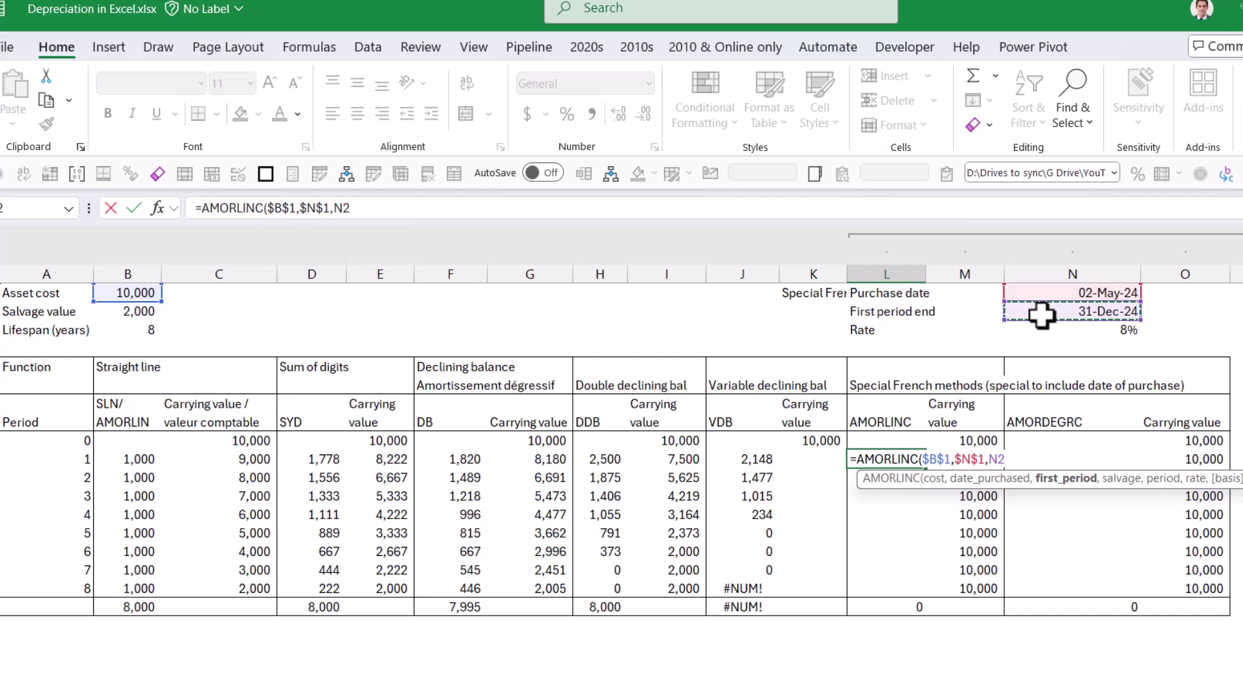
key("F4")
type(",")
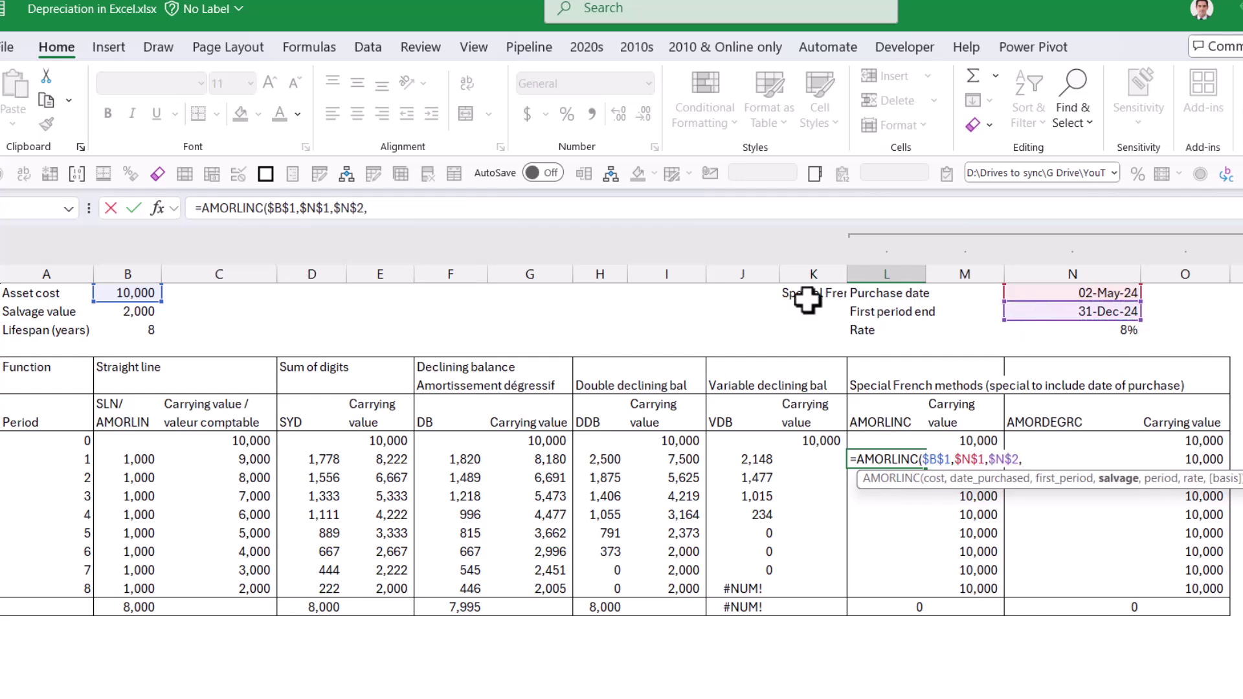
left_click(113, 315)
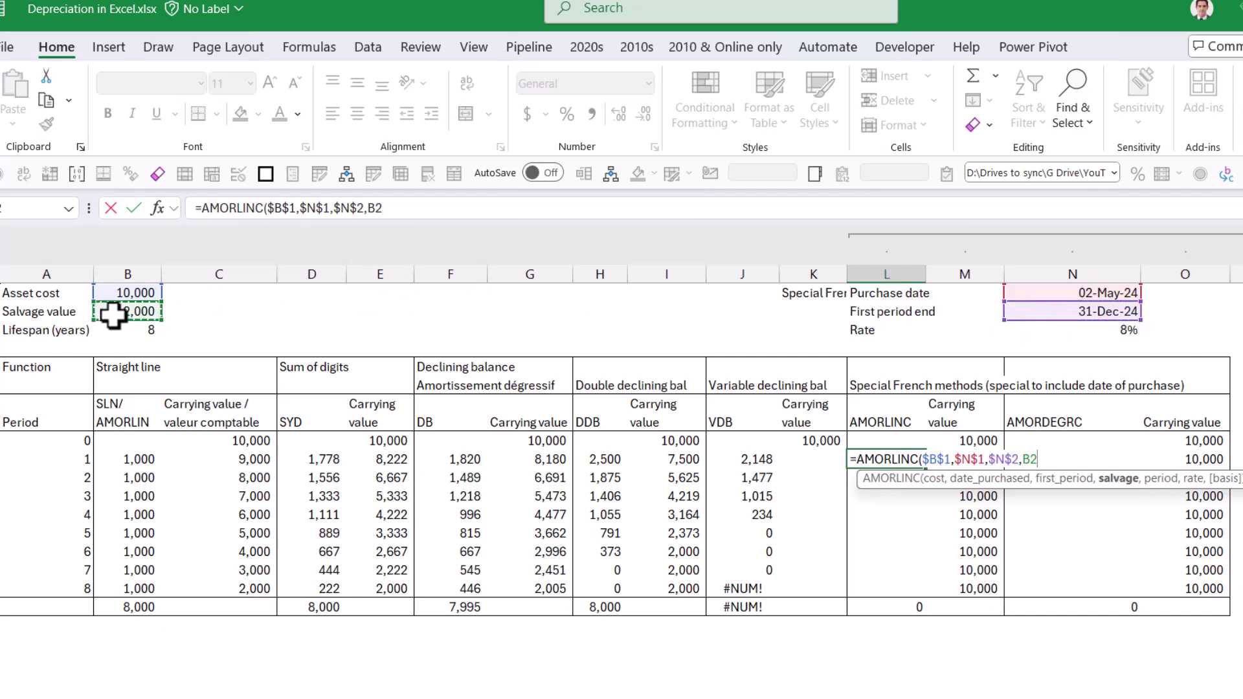
key("F4")
type(",")
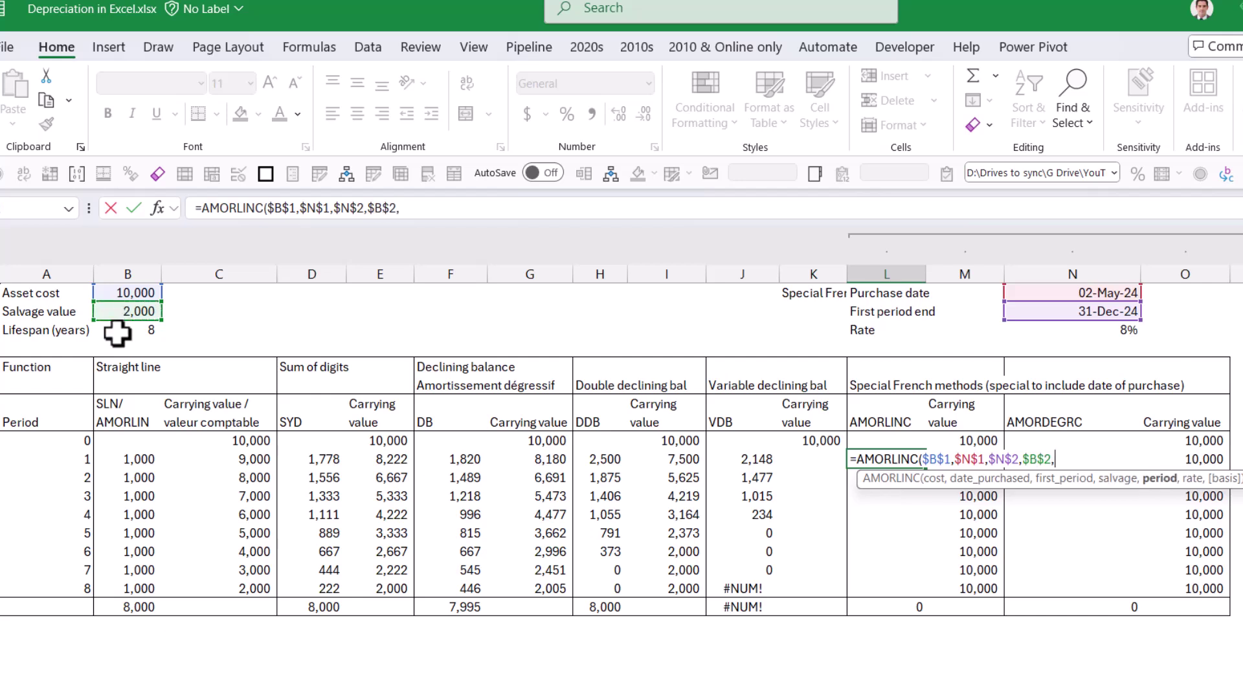
left_click(122, 332)
key("F4")
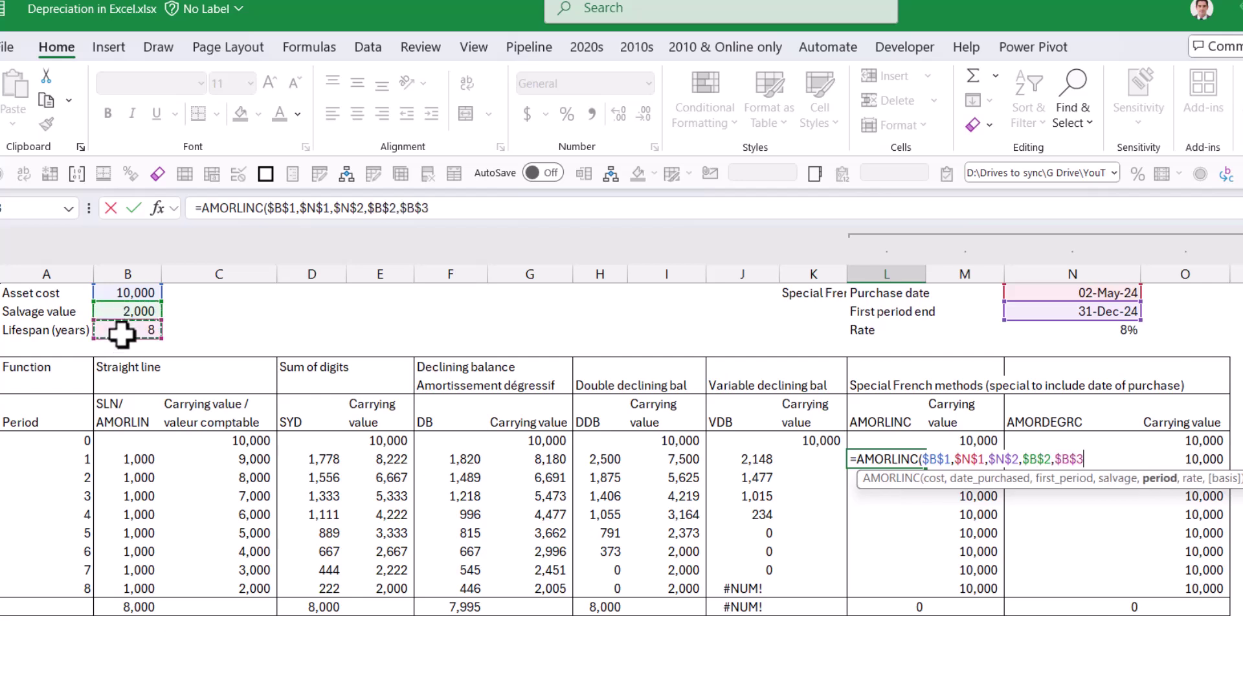
type(",")
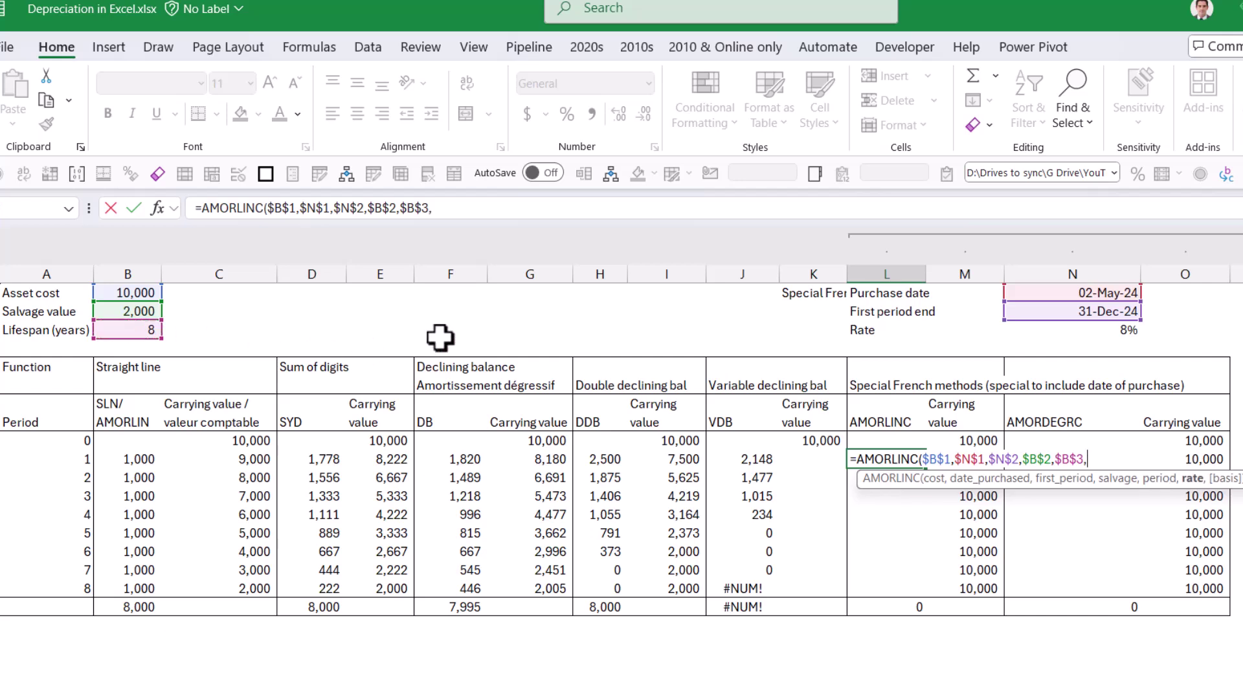
left_click(1028, 332)
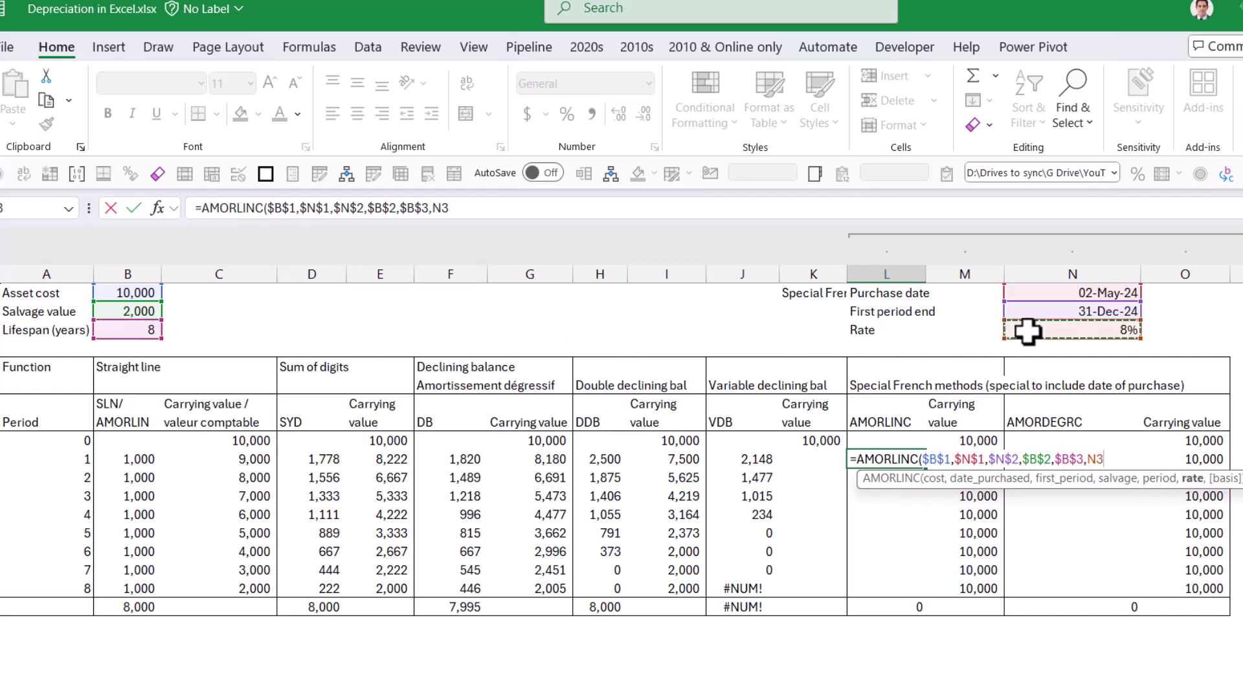
key("F4")
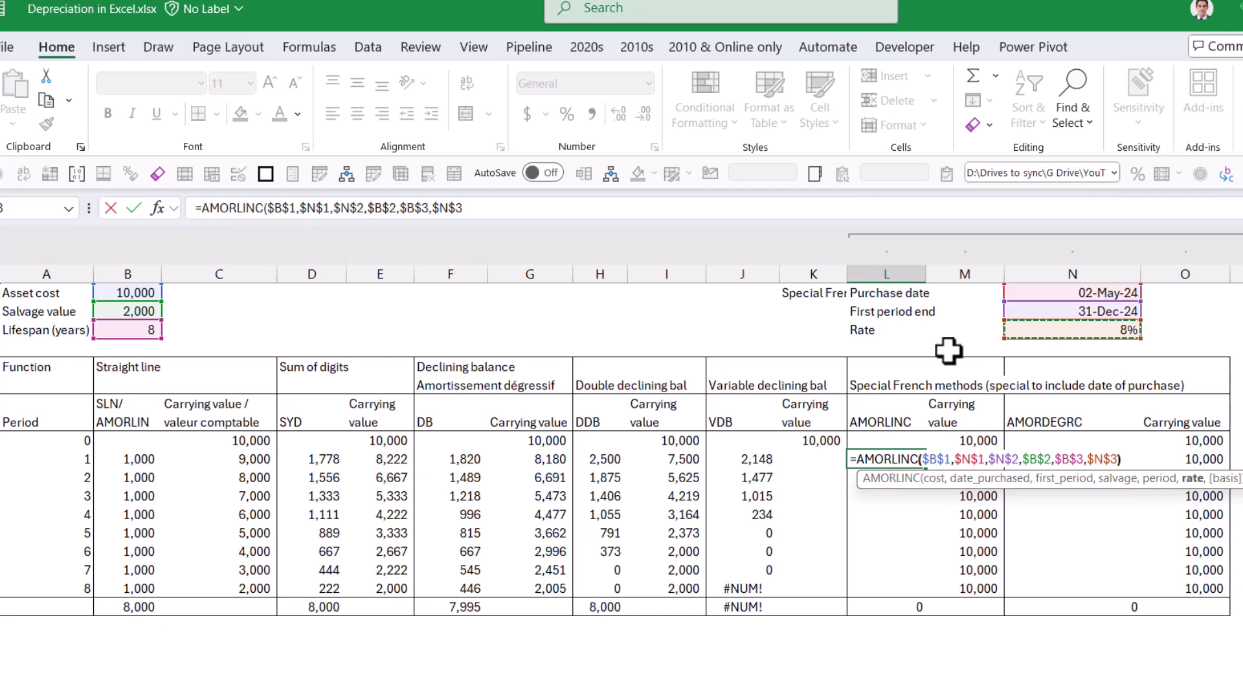
Step: Close and commit the AMORLINC formula, then fill it through period 8 at 800 each
type(")")
key("Return")
key("Up")
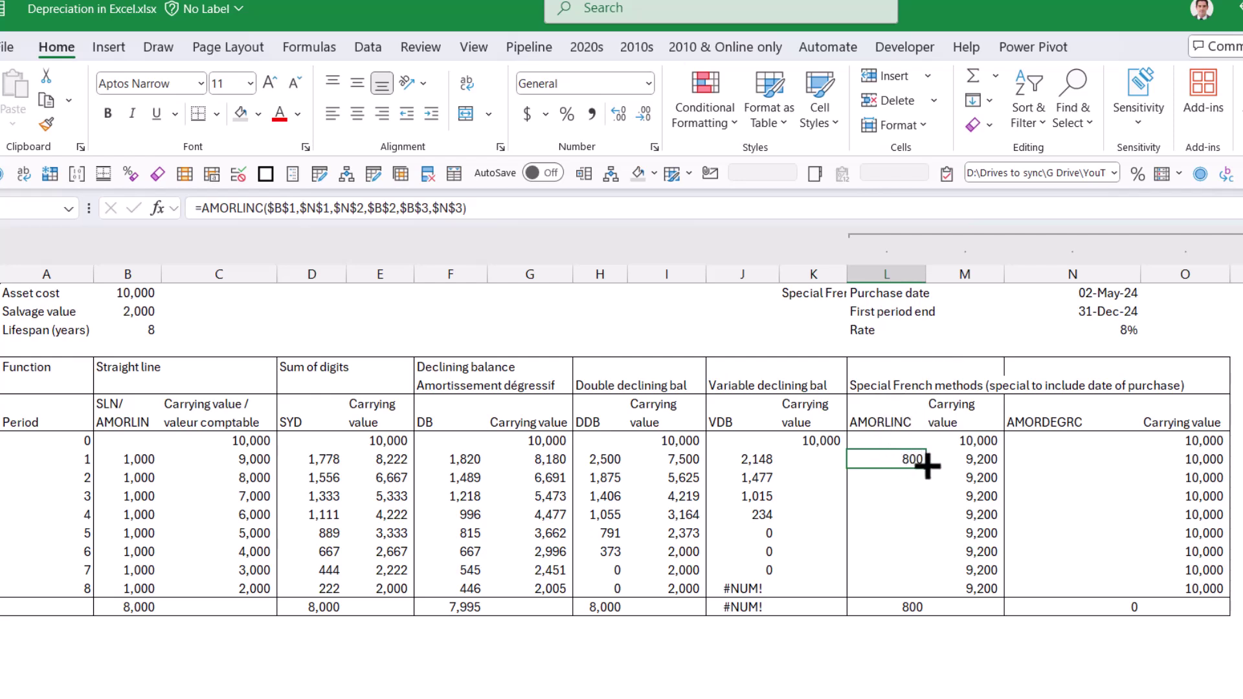
left_click_drag(926, 467, 919, 591)
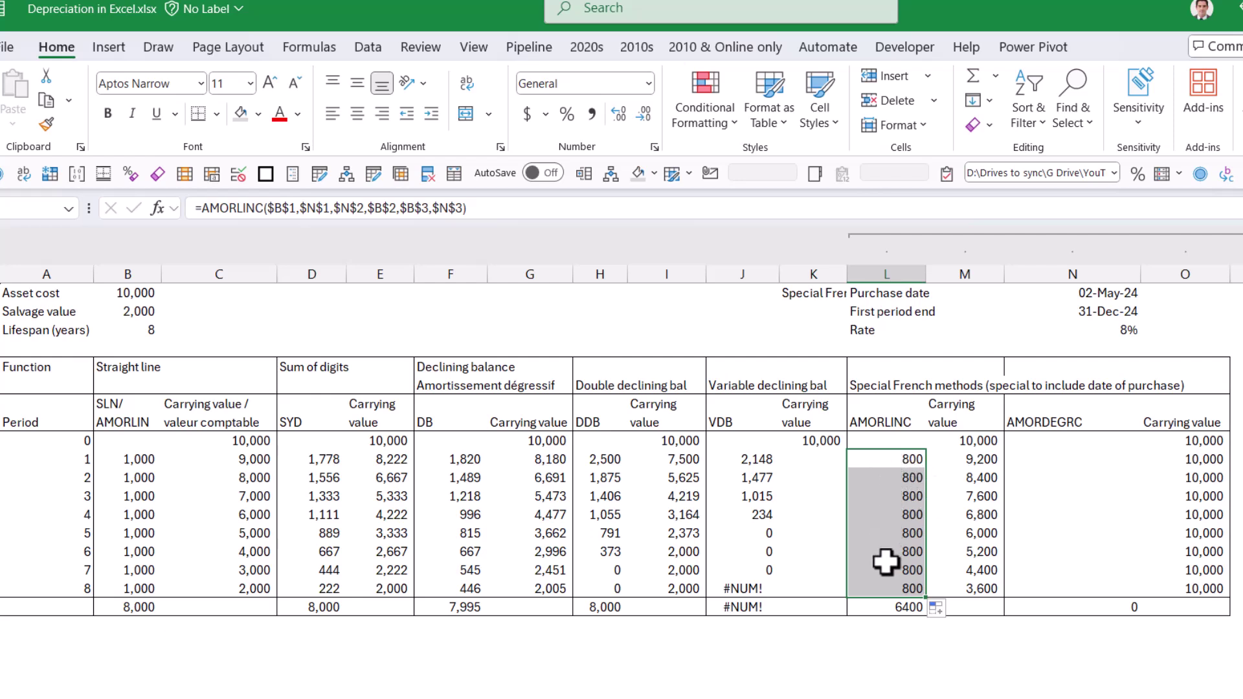
left_click(1054, 460)
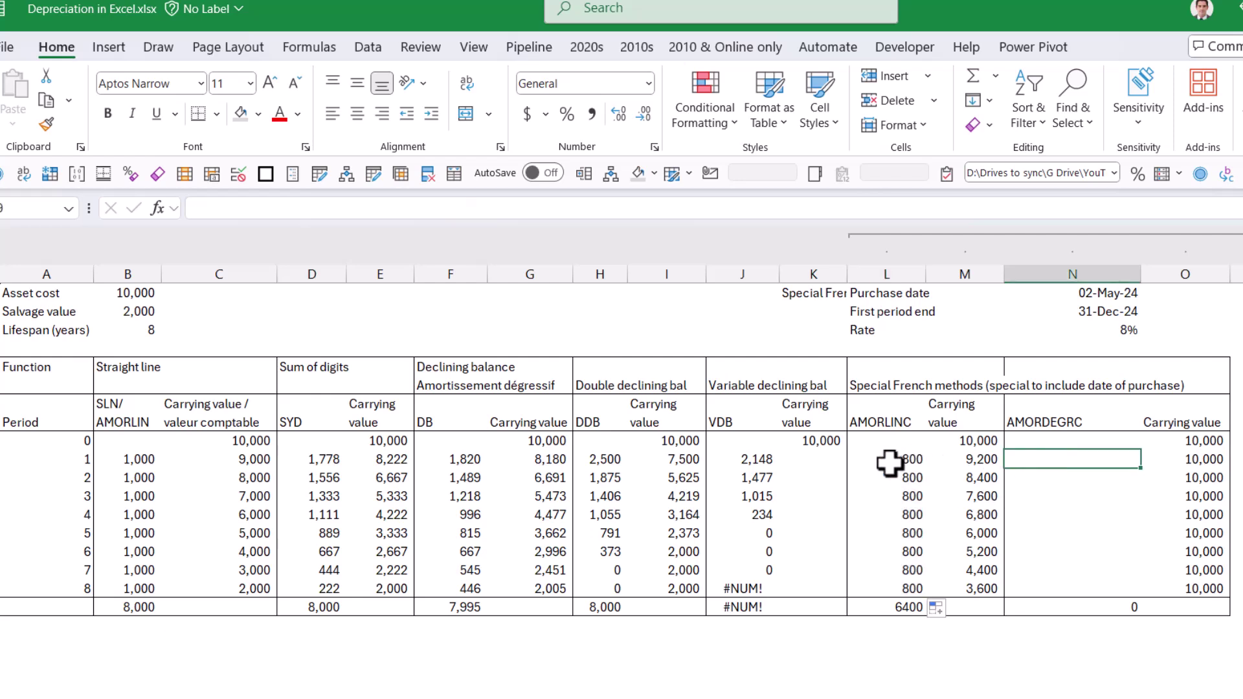
Step: Verify the 800 with a temporary =B1*8% check calculation, then delete it
left_click(603, 295)
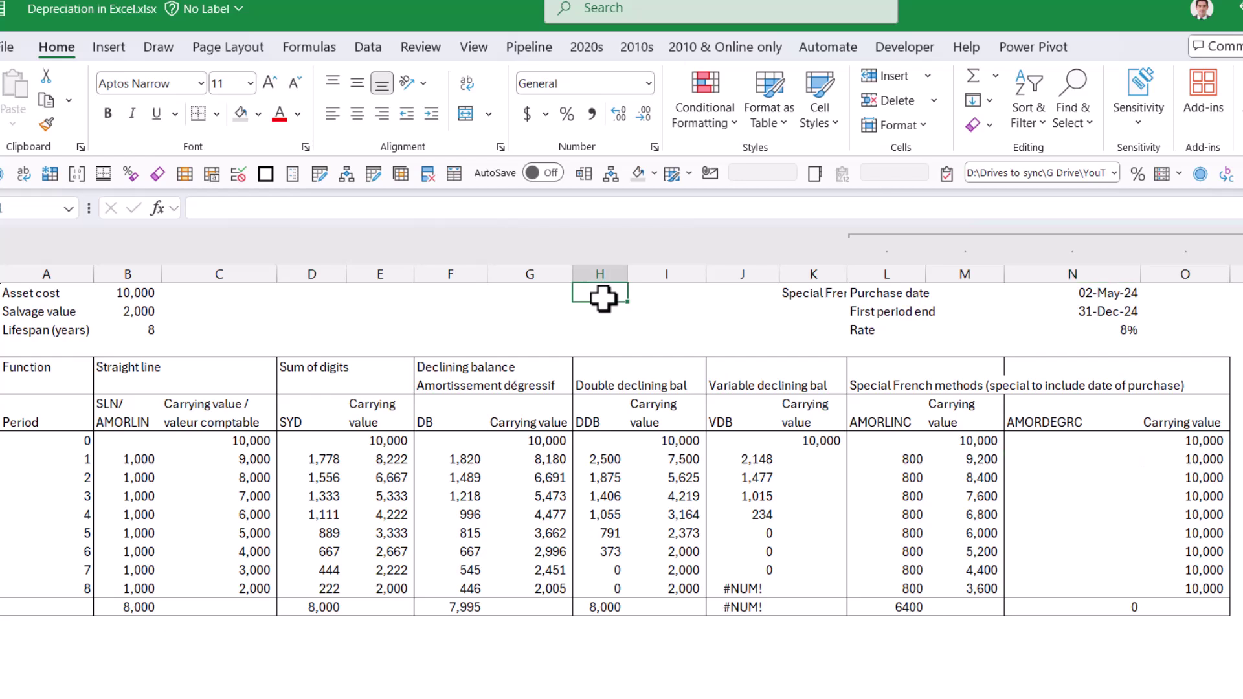
type("=")
left_click(145, 294)
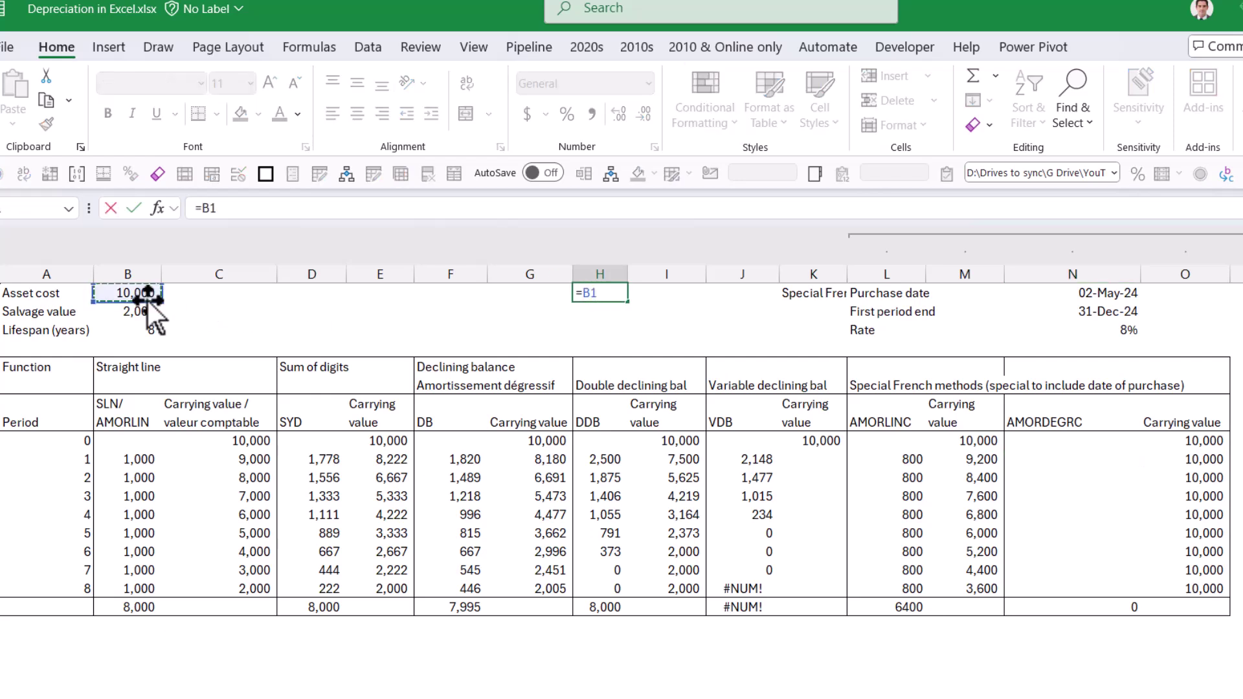
type("*")
type("8%")
key("Return")
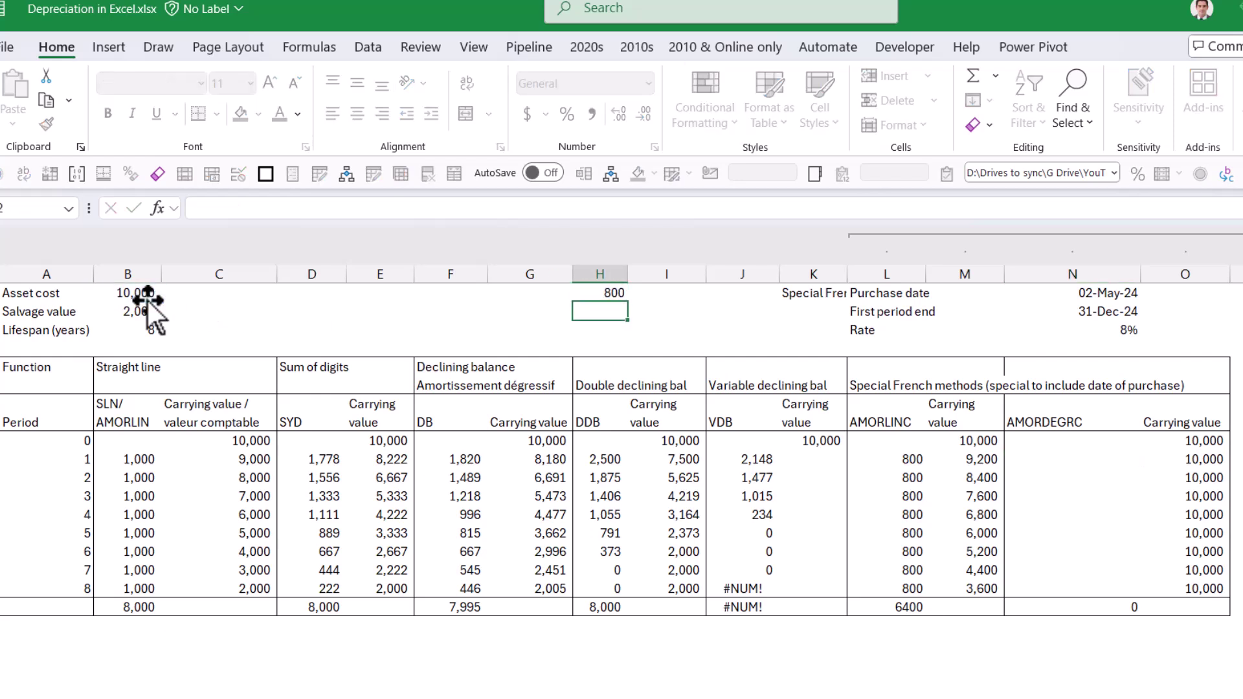
key("Delete")
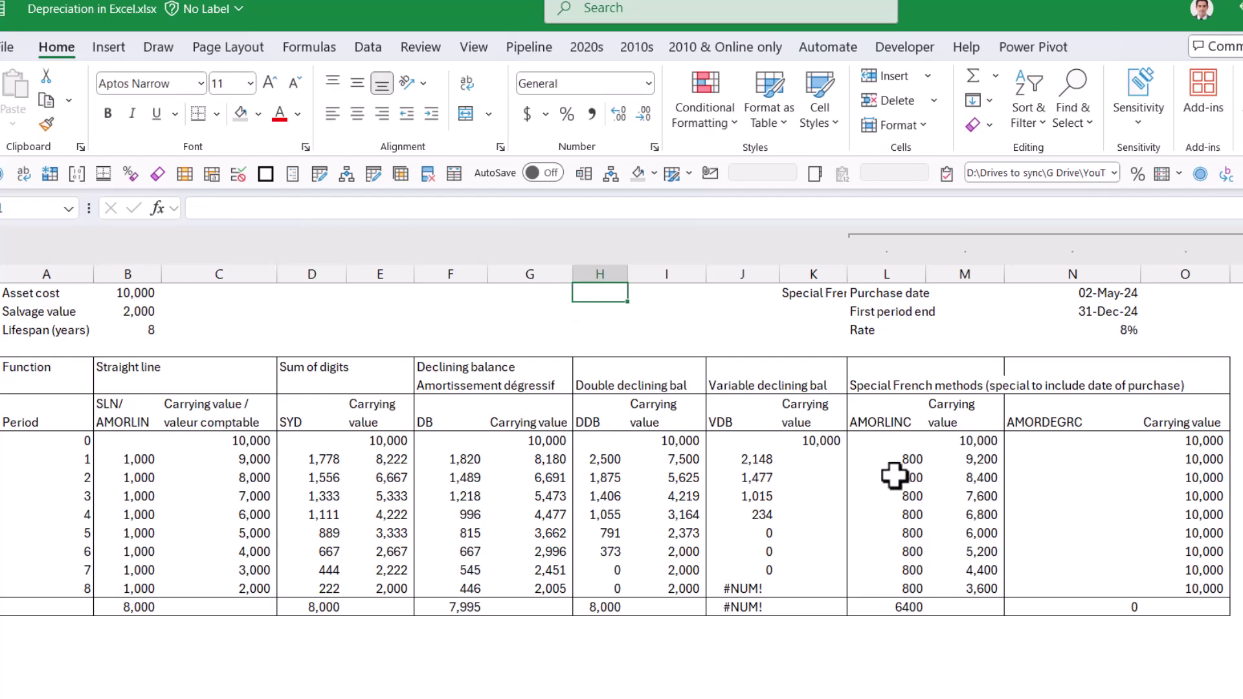
left_click(1100, 459)
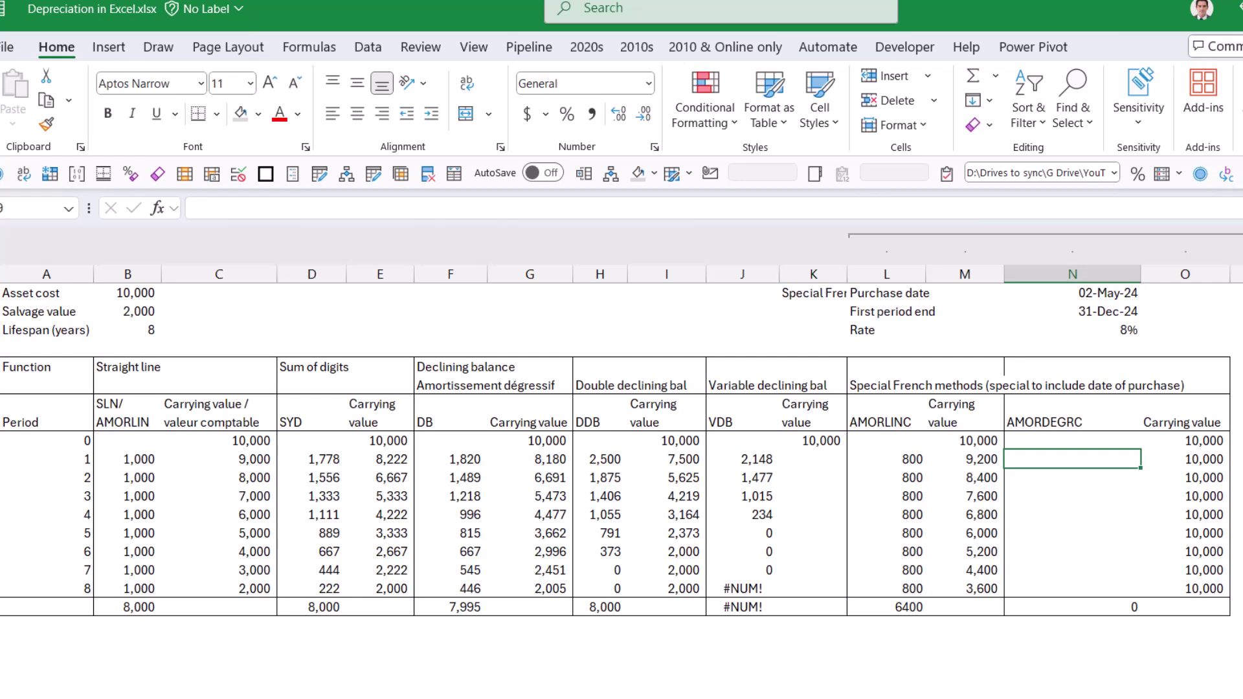
Step: Begin N9's AMORDEGRC formula with absolute cost $B$1 and purchase date $N$1
type("=")
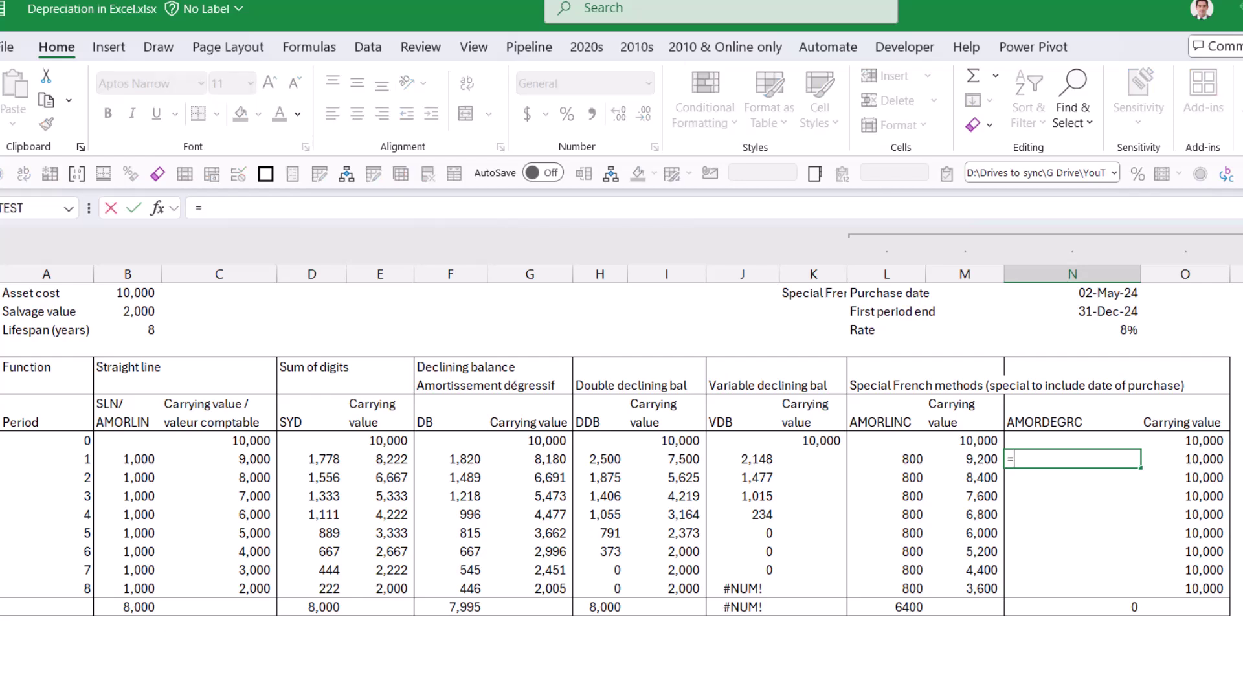
type("AMOR")
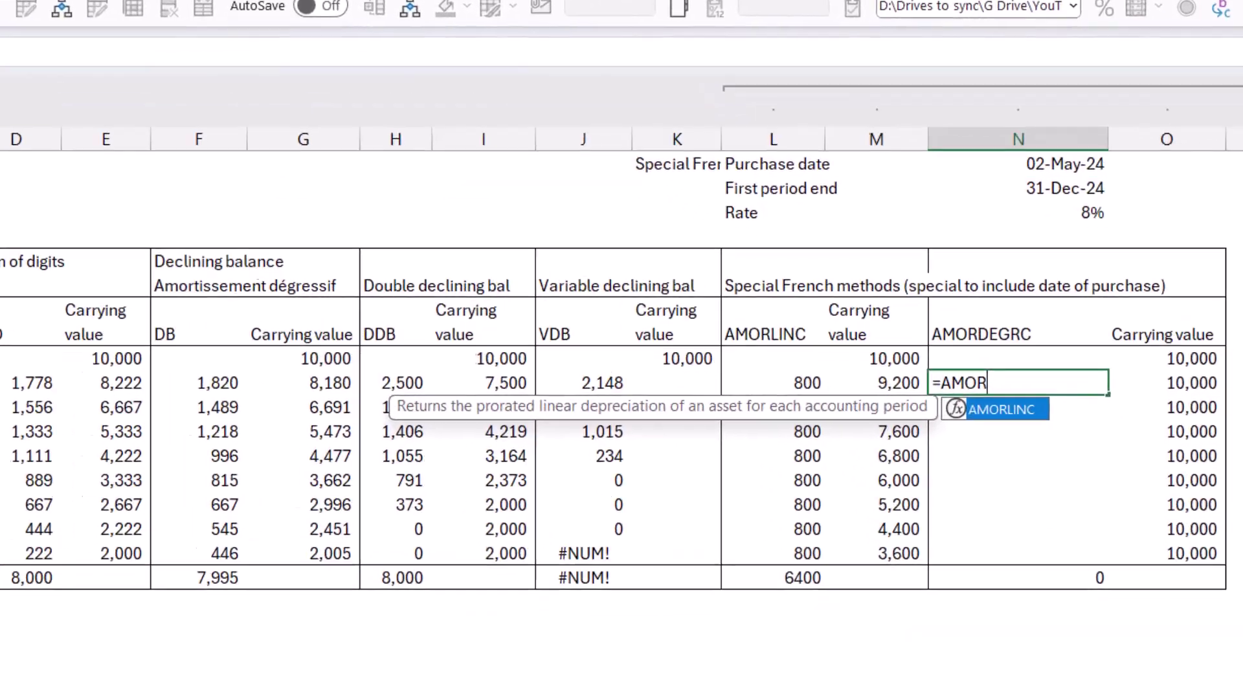
type("DE")
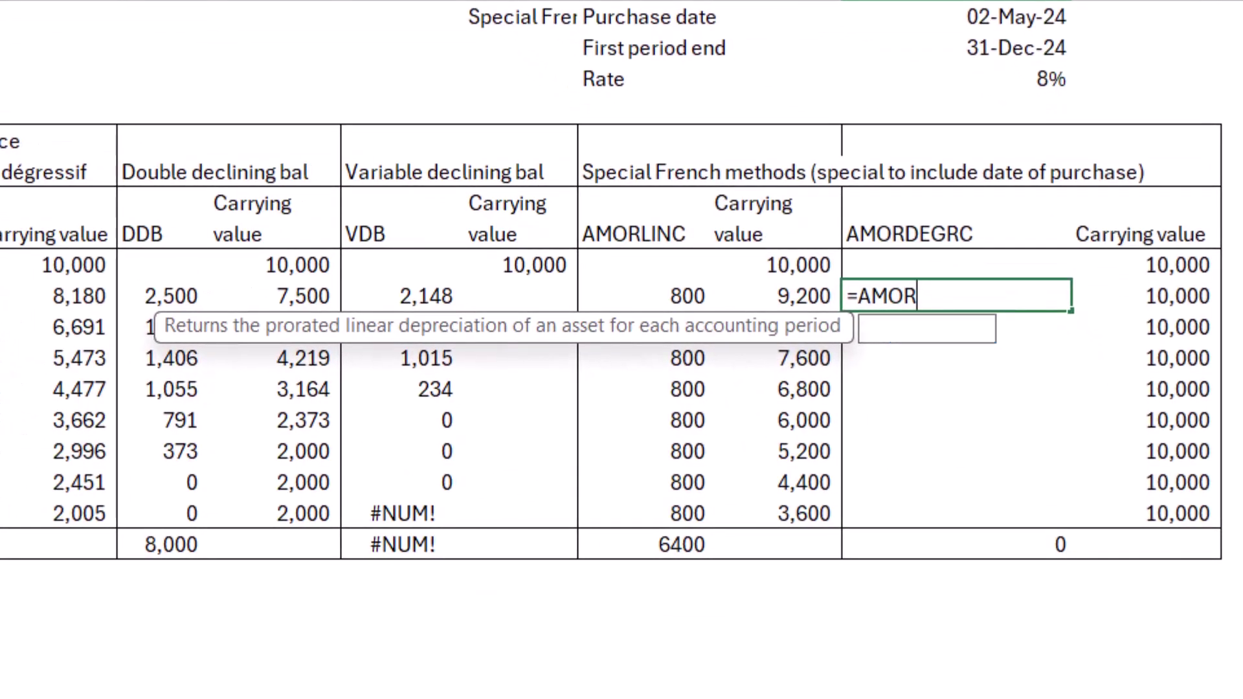
type("GRC(")
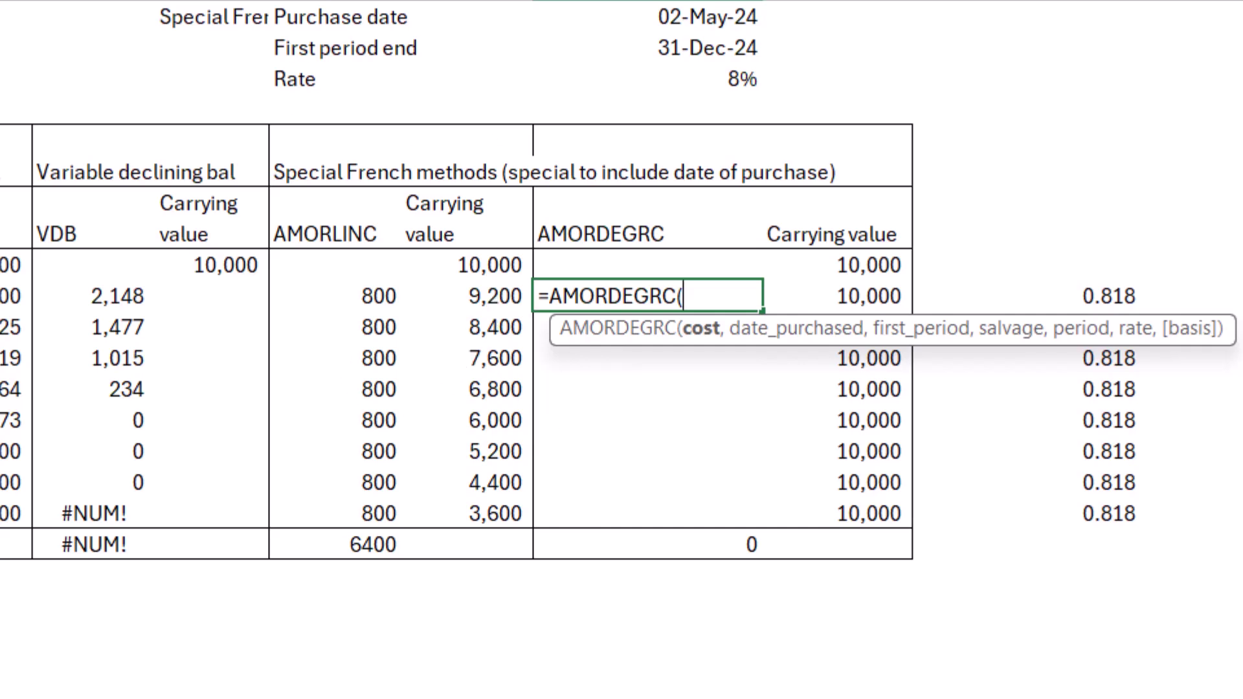
type("B1")
key("F4")
type(",")
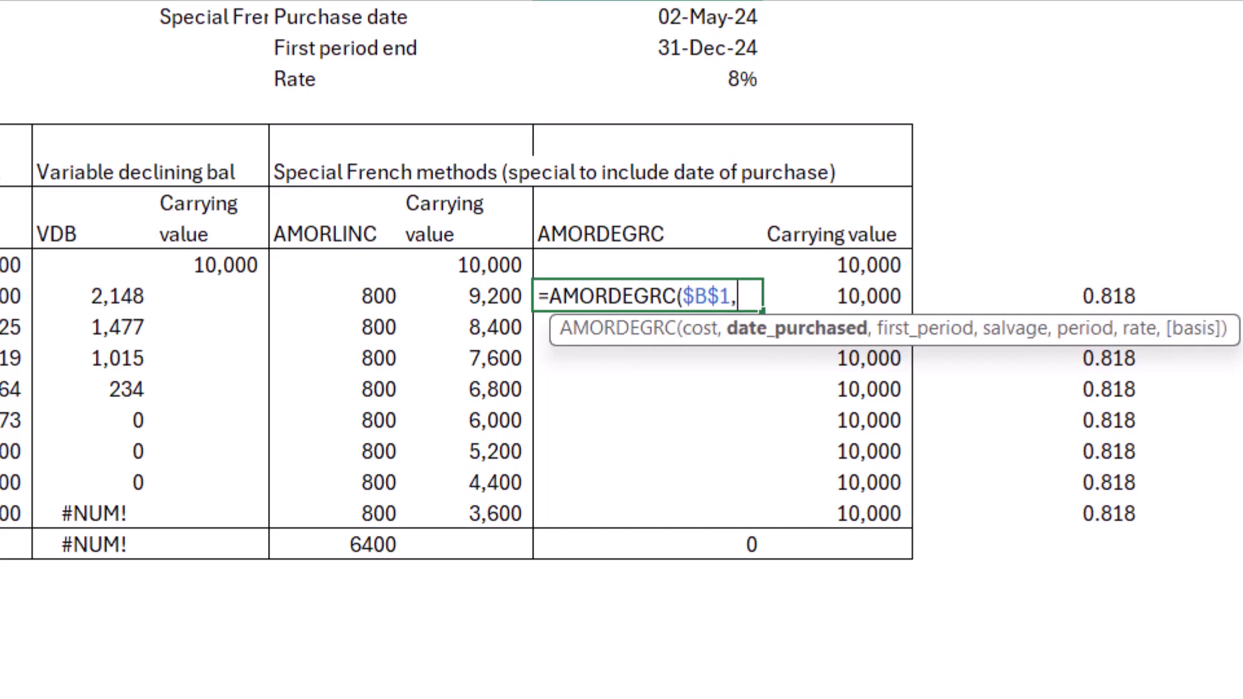
left_click(625, 20)
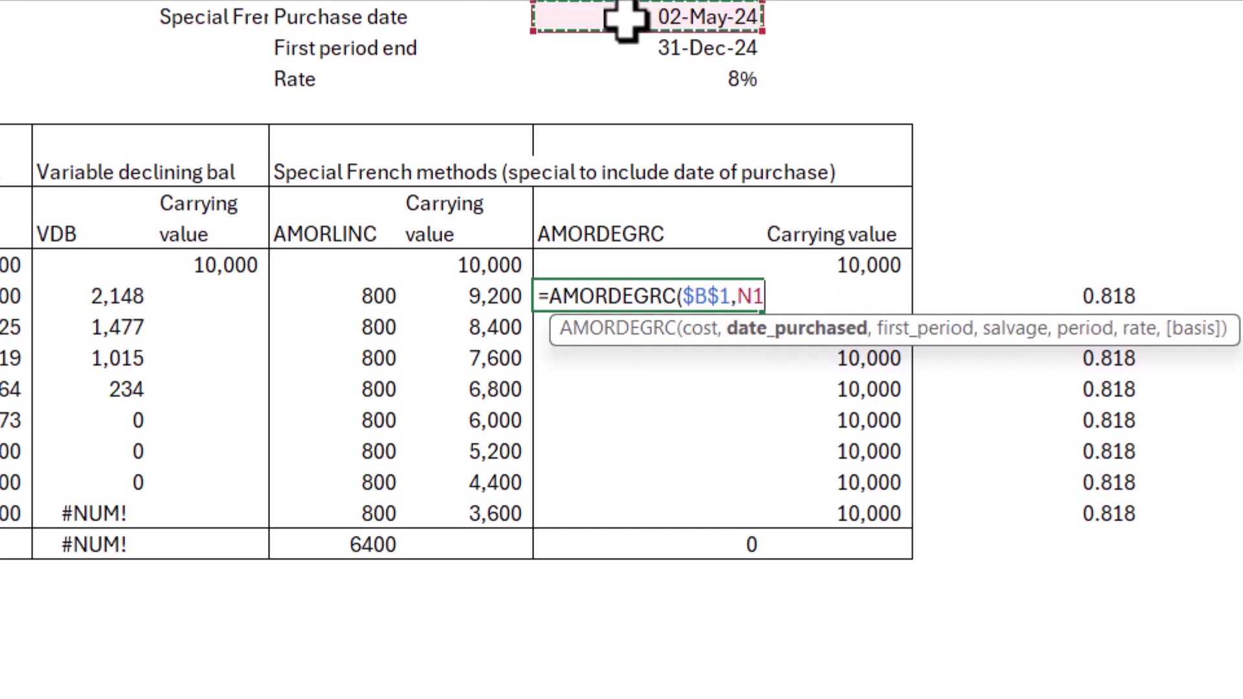
key("F4")
type(",")
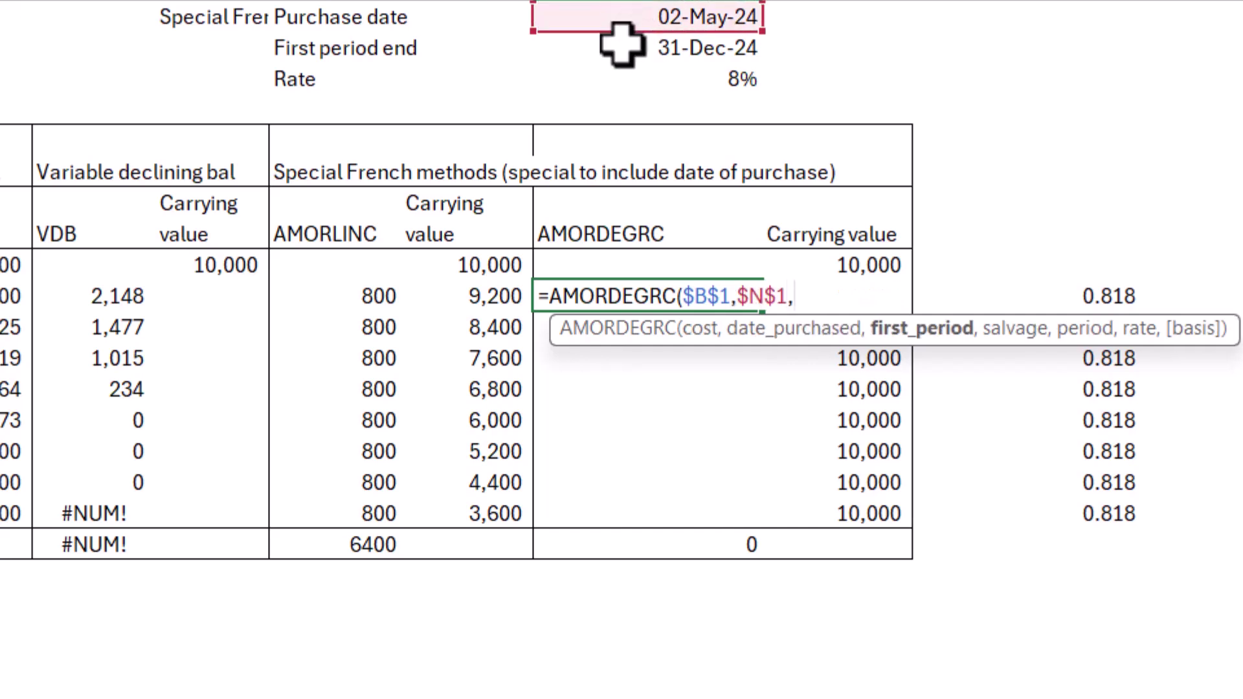
Step: Add $N$2, salvage $B$2, period A9 and rate $N$3, committing to get 1734
left_click(616, 48)
key("F4")
type(",")
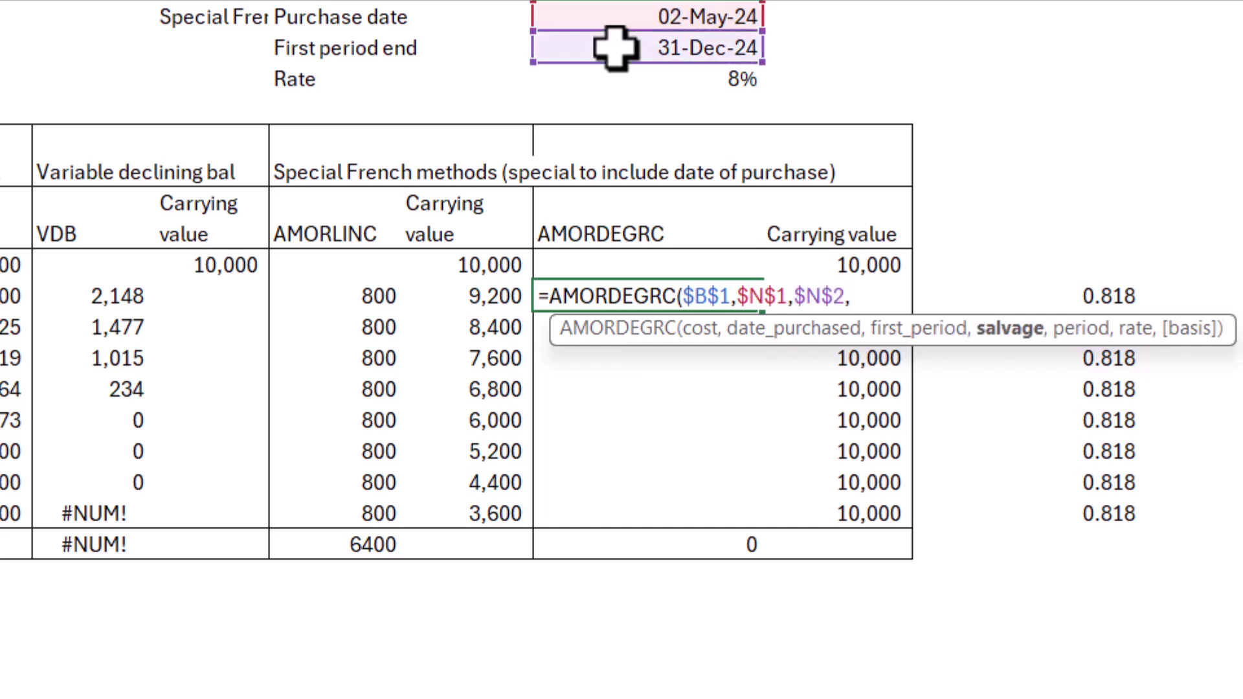
type("B2")
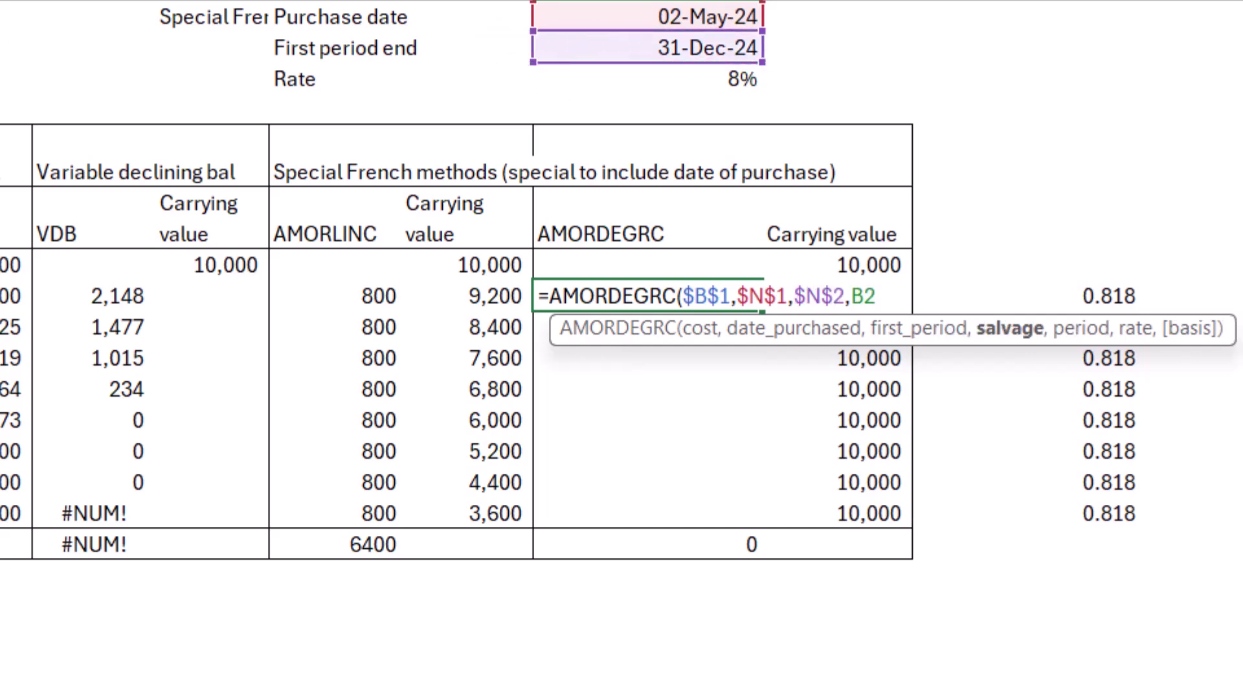
key("F4")
type(",")
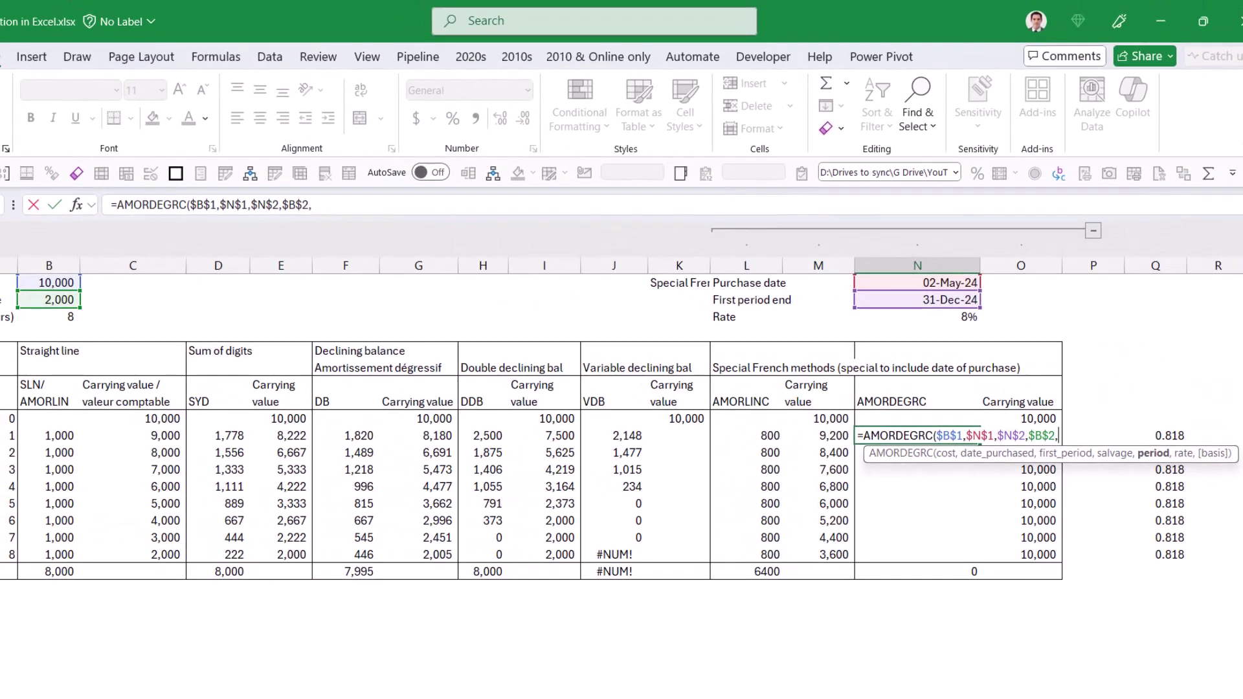
left_click(10, 435)
type(",")
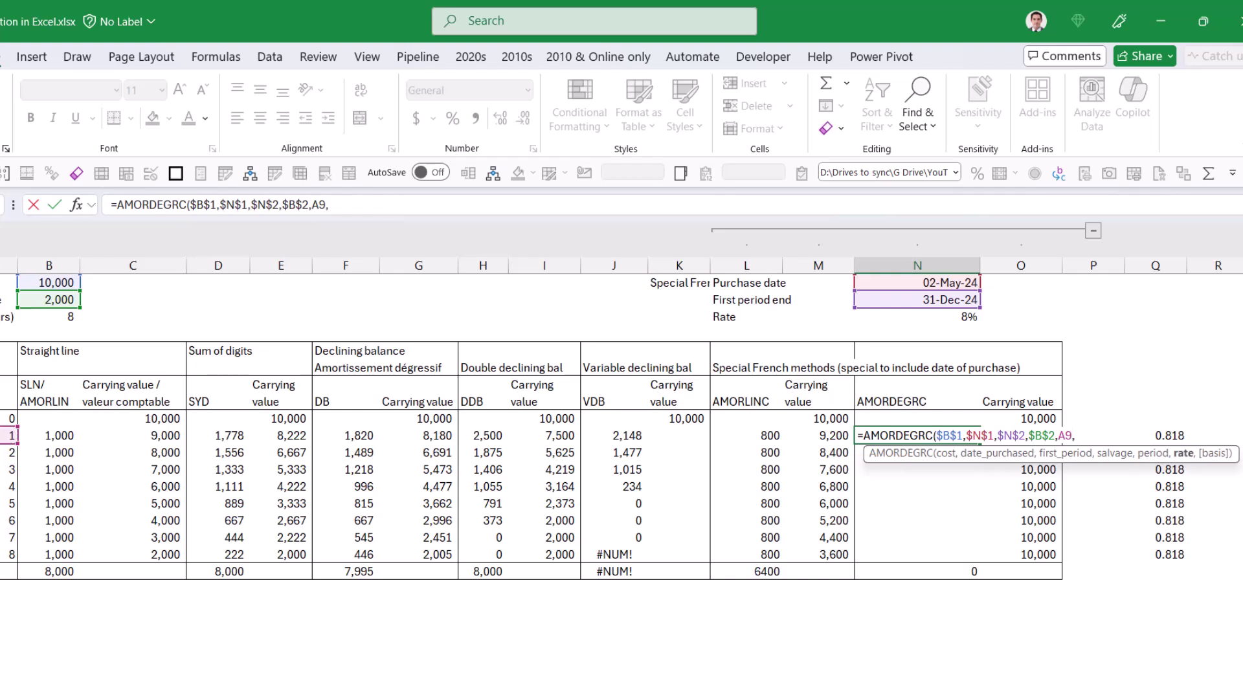
left_click(910, 317)
key("F4")
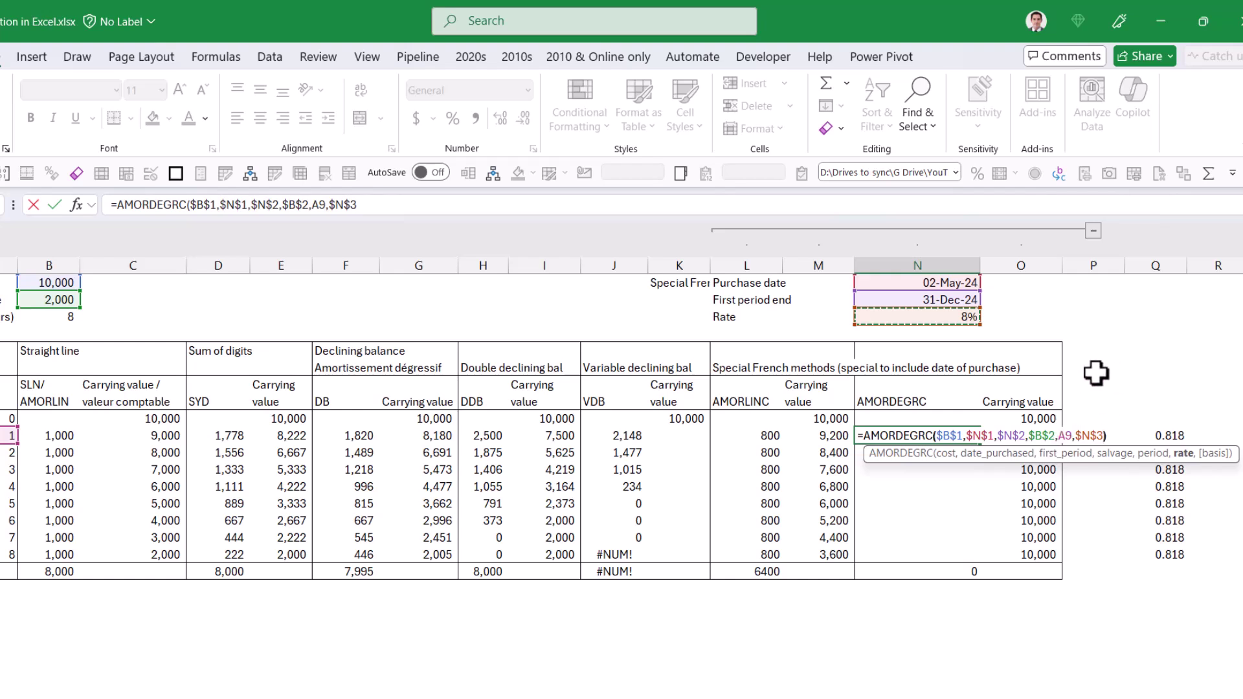
key("ctrl+Return")
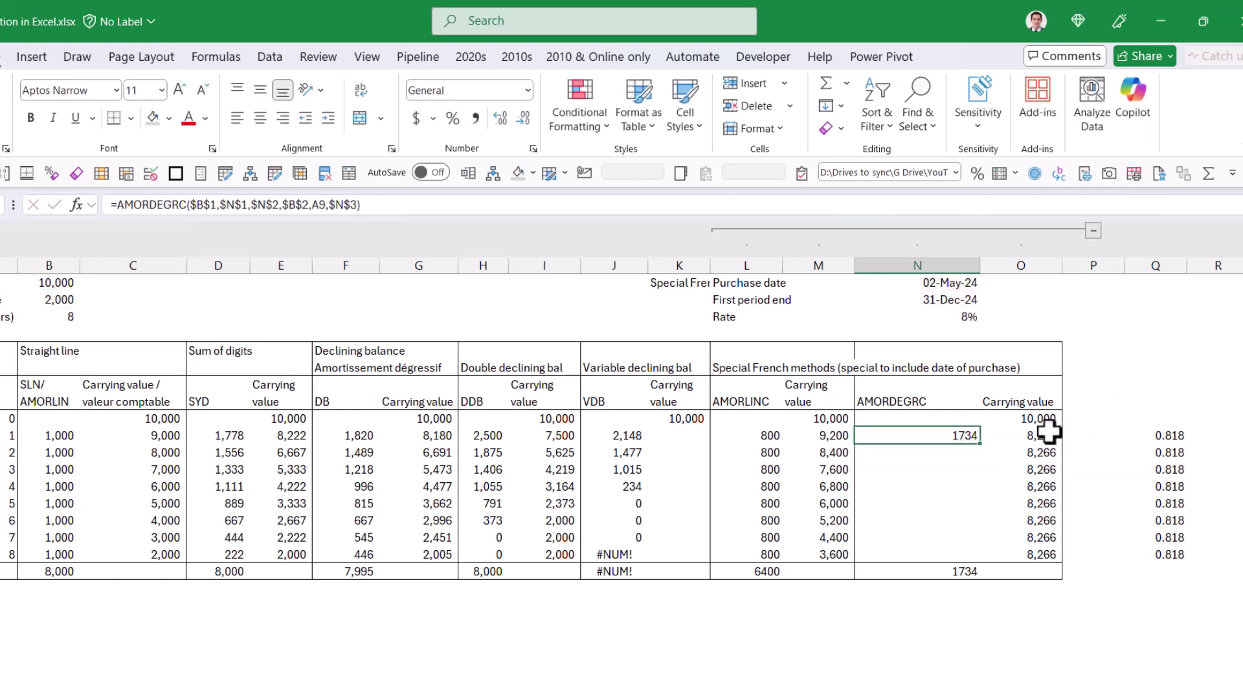
Step: Fill AMORDEGRC down to period 8 (1734 down to 0, total 6853) and review each formula
left_click_drag(983, 447, 970, 558)
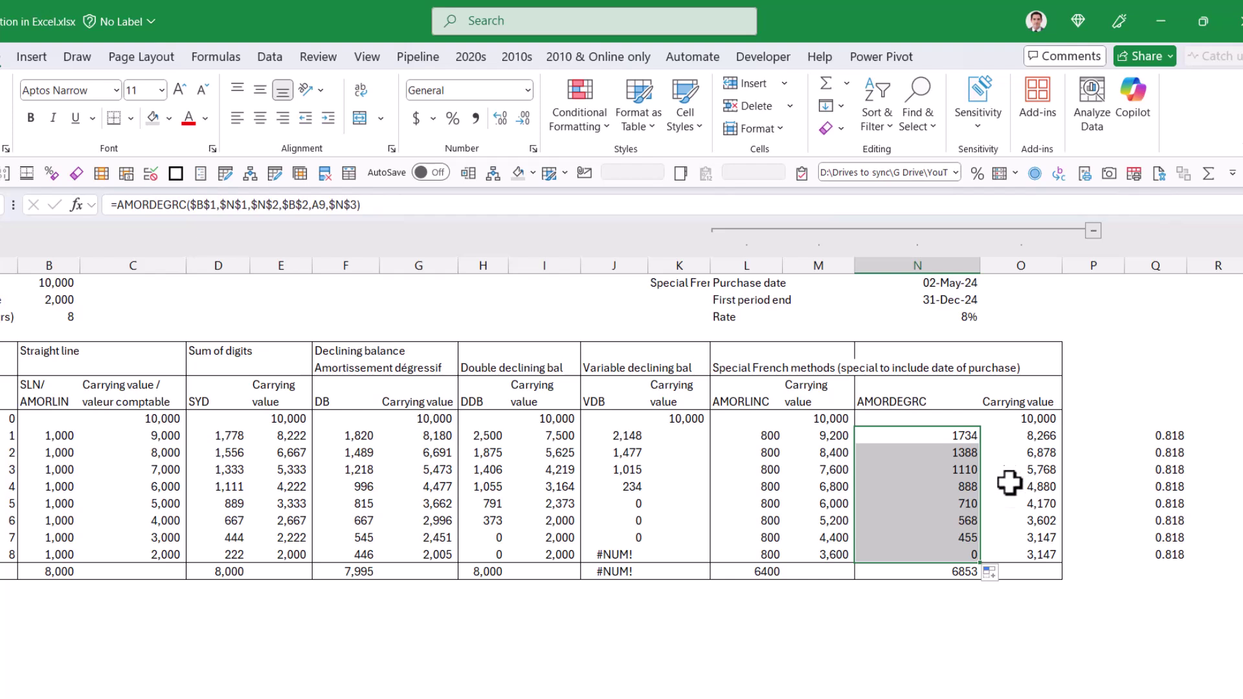
left_click(974, 622)
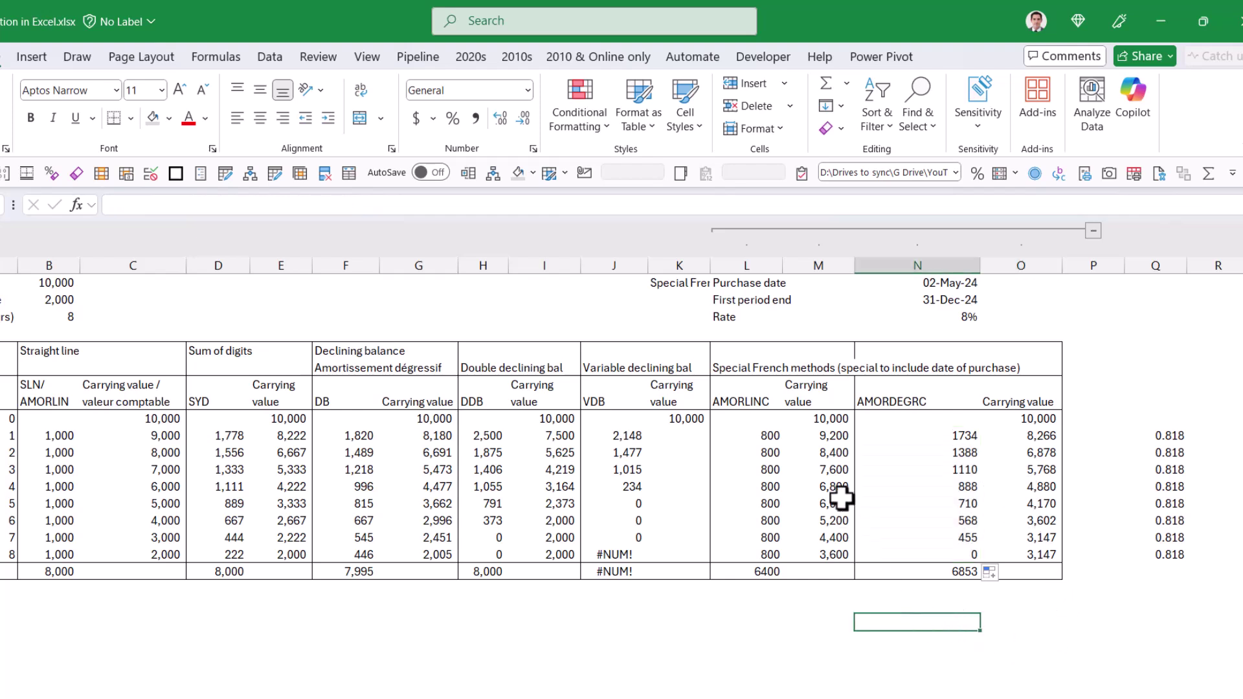
left_click(938, 437)
key("Down")
key("Down")
key("Down")
key("Down")
key("Down")
key("Down")
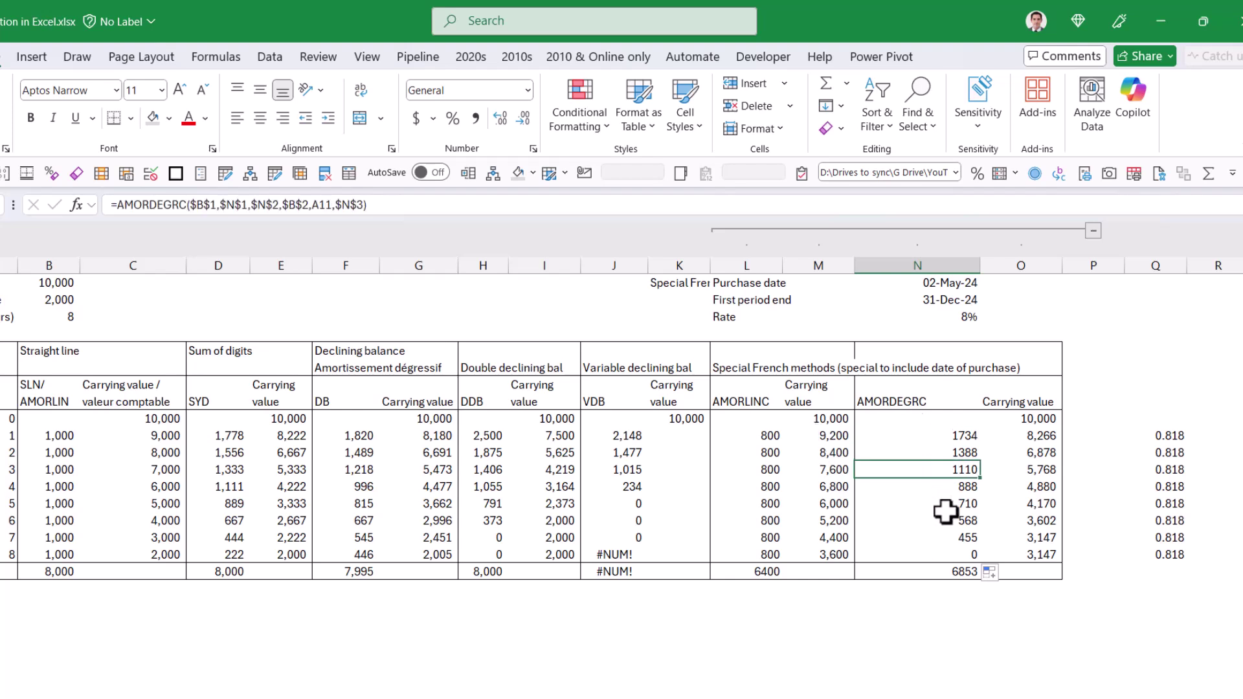